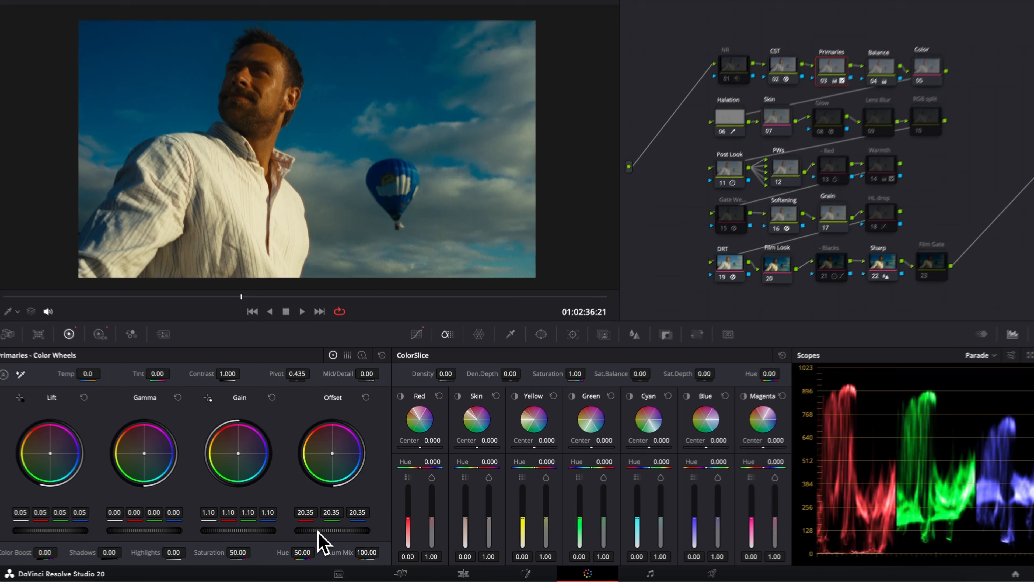
- Raise the Primaries node's offset to 35.05 and lower its HDR Light exposure to -0.85
{"action": "mouse_move", "coordinate": [322, 533]}
{"action": "left_mouse_down"}
{"action": "mouse_move", "coordinate": [367, 534]}
{"action": "mouse_move", "coordinate": [329, 527]}
{"action": "mouse_move", "coordinate": [339, 534]}
{"action": "left_mouse_up"}
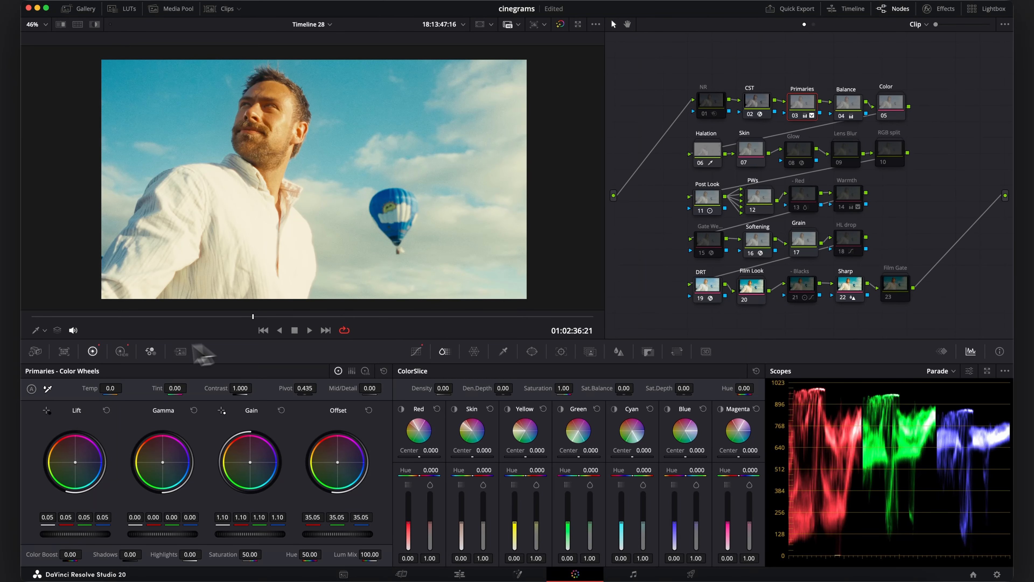
{"action": "left_click", "coordinate": [120, 351]}
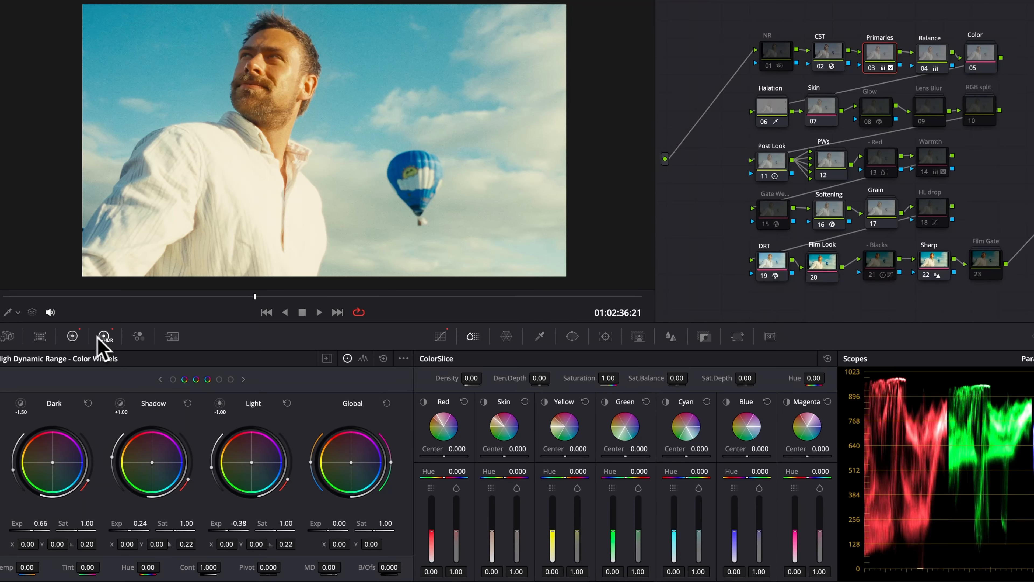
{"action": "mouse_move", "coordinate": [230, 529]}
{"action": "left_mouse_down"}
{"action": "mouse_move", "coordinate": [204, 529]}
{"action": "mouse_move", "coordinate": [230, 523]}
{"action": "left_mouse_up"}
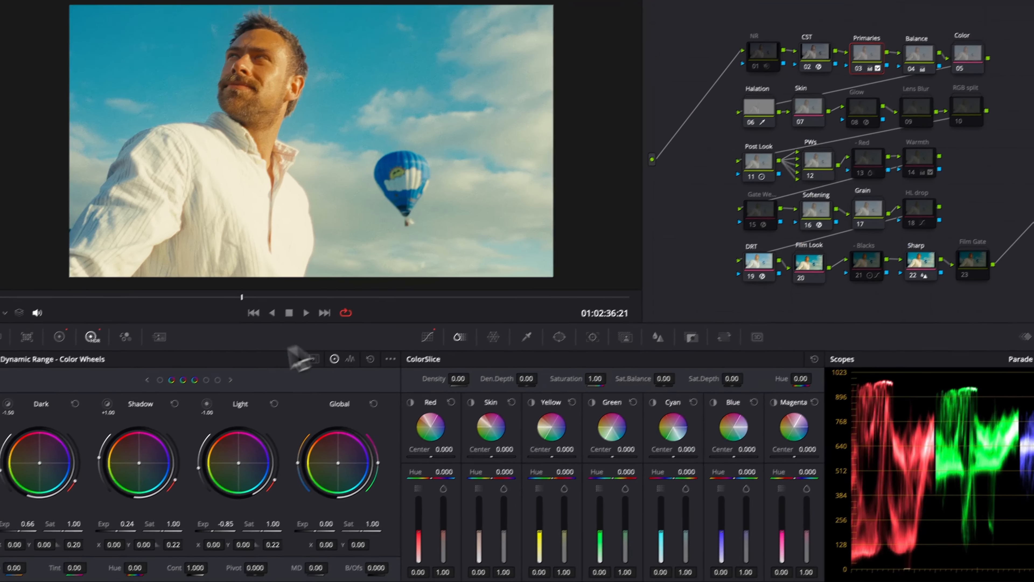
- Lower the HDR Highlight zone's exposure to -0.86 and check the image full screen
{"action": "left_click", "coordinate": [219, 379]}
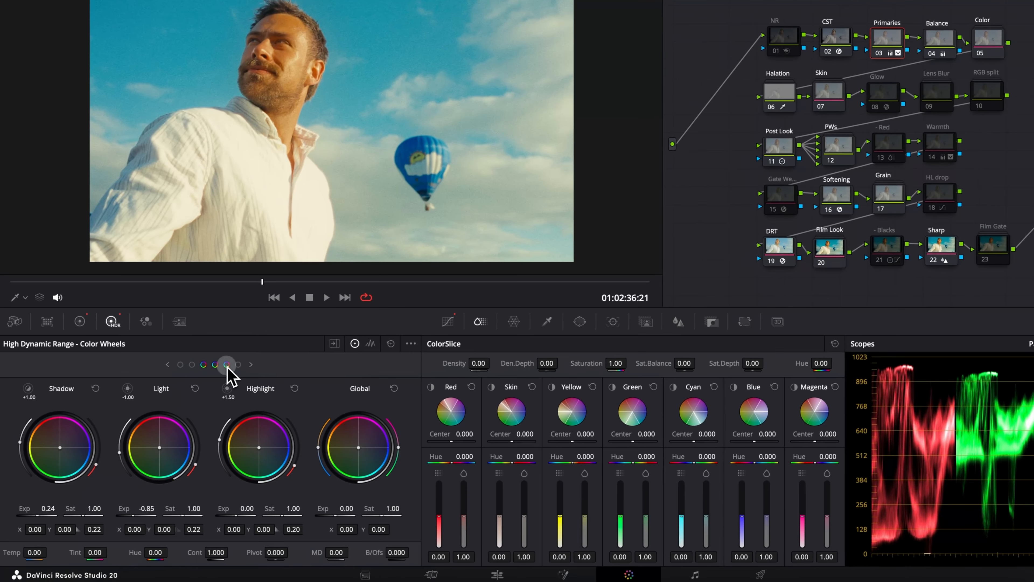
{"action": "left_click_drag", "start_coordinate": [244, 514], "coordinate": [234, 514]}
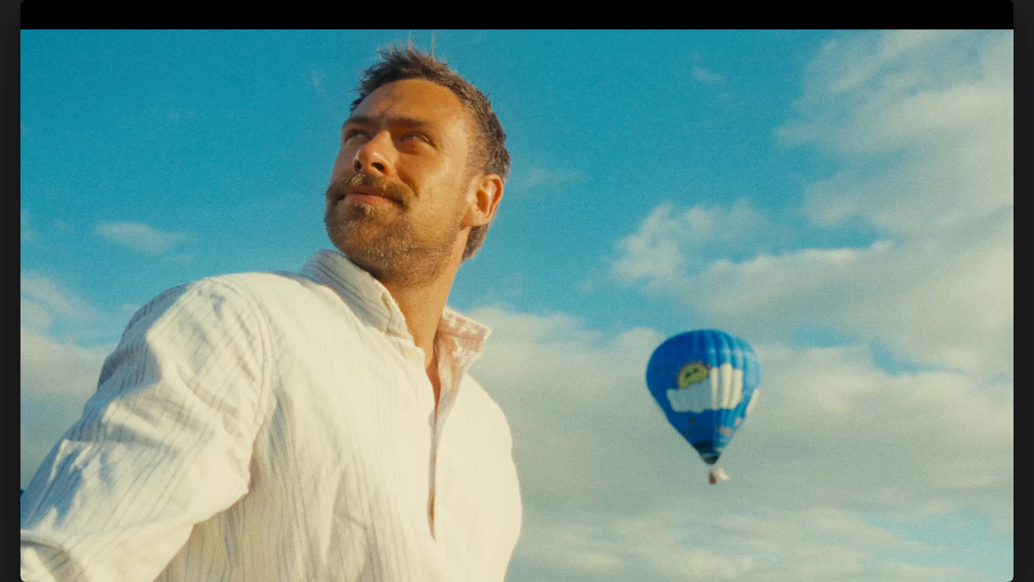
{"action": "mouse_move", "coordinate": [289, 485]}
{"action": "key", "text": "Escape"}
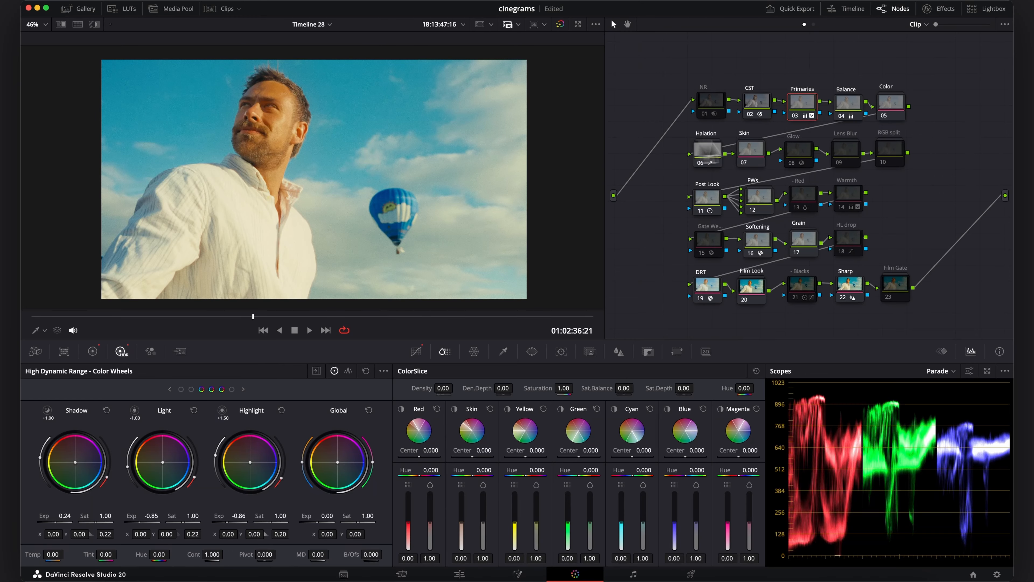
- Shift the Balance node's gain to red 0.90, green 1.02 and blue 1.04, and compare the image with the node off and on
{"action": "left_click", "coordinate": [847, 107]}
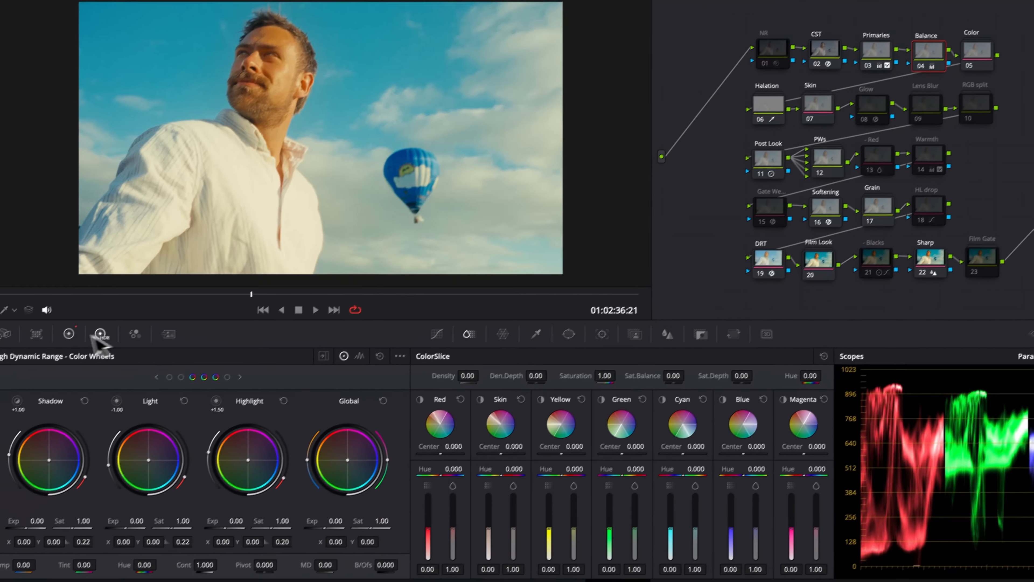
{"action": "left_click", "coordinate": [69, 334]}
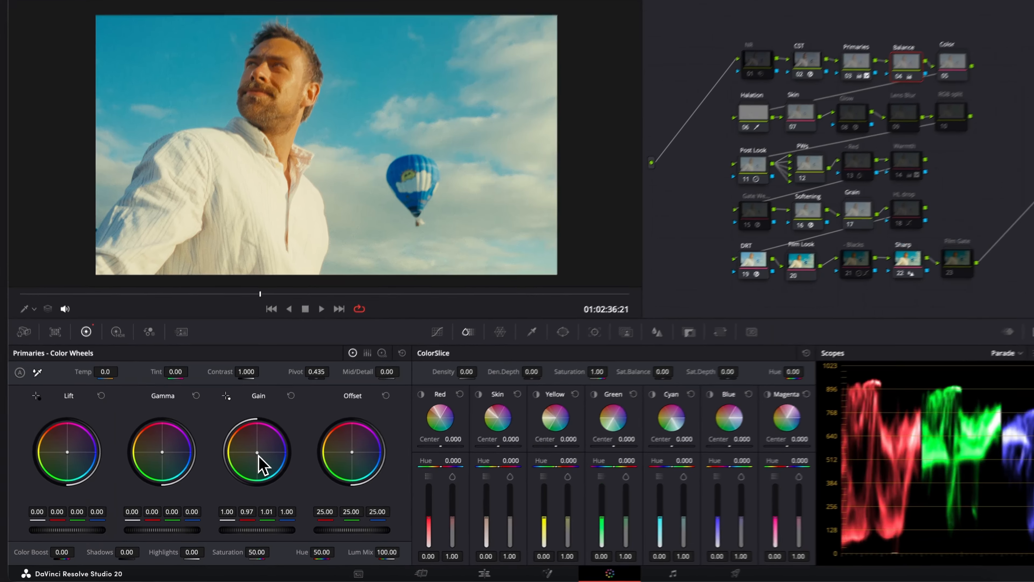
{"action": "left_click_drag", "start_coordinate": [250, 461], "coordinate": [264, 449]}
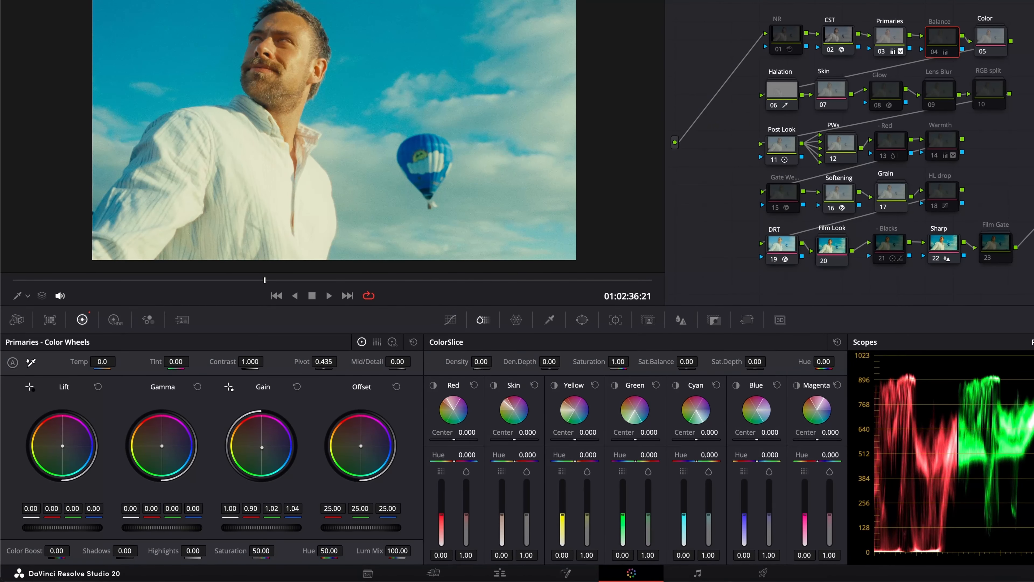
{"action": "key", "text": "super+d"}
{"action": "key", "text": "super+d"}
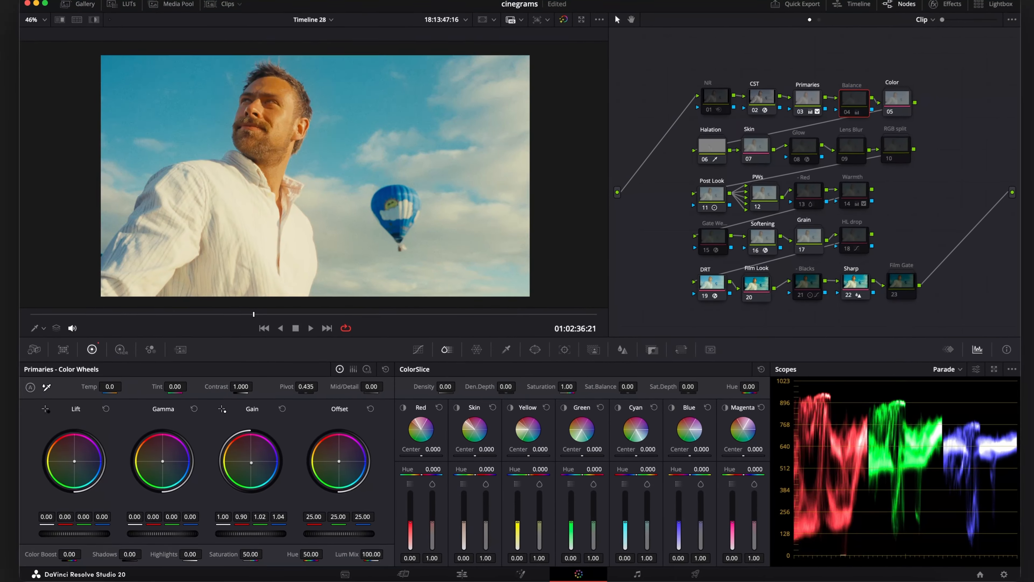
{"action": "key", "text": "super+d"}
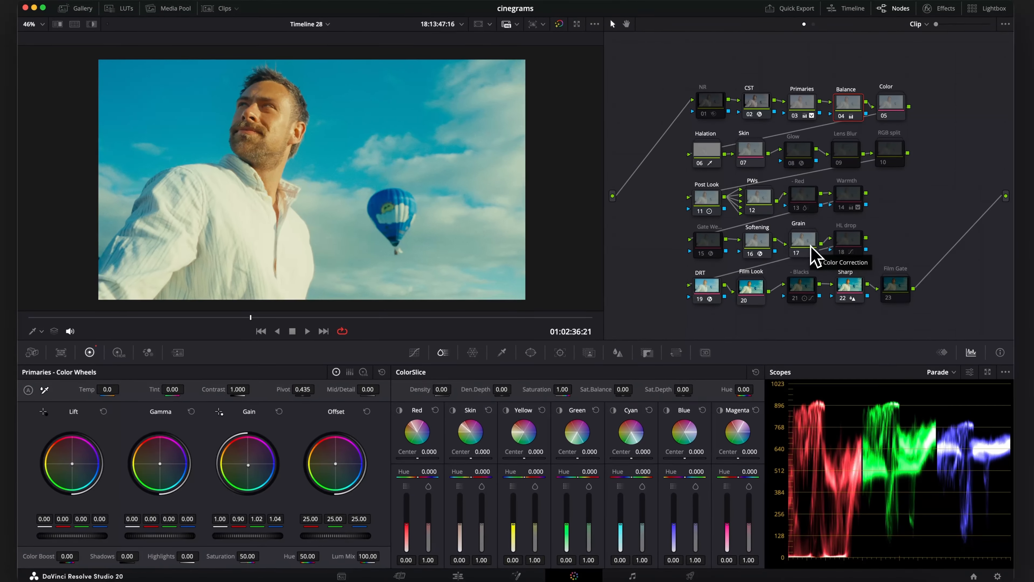
- Open the Halation compound node and connect the XL Halation node's output to CST - OUT
{"action": "left_click", "coordinate": [893, 105]}
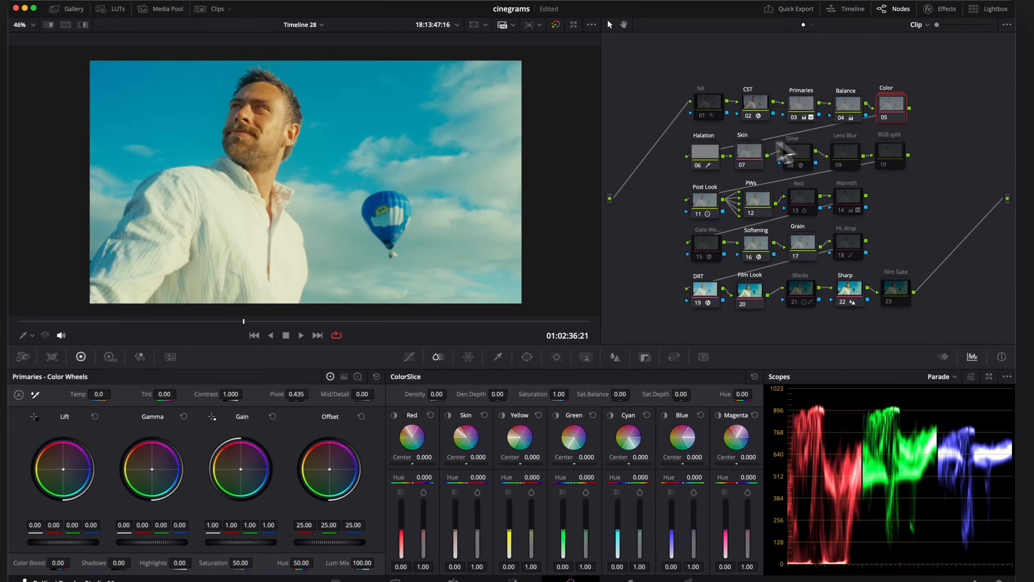
{"action": "right_click", "coordinate": [704, 153]}
{"action": "left_click", "coordinate": [724, 179]}
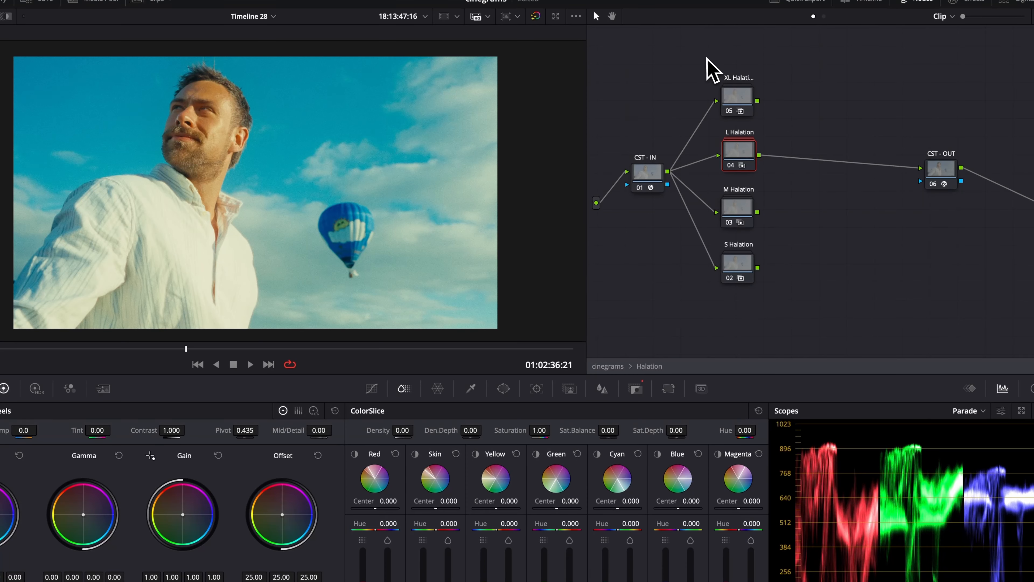
{"action": "left_click_drag", "start_coordinate": [705, 57], "coordinate": [808, 257]}
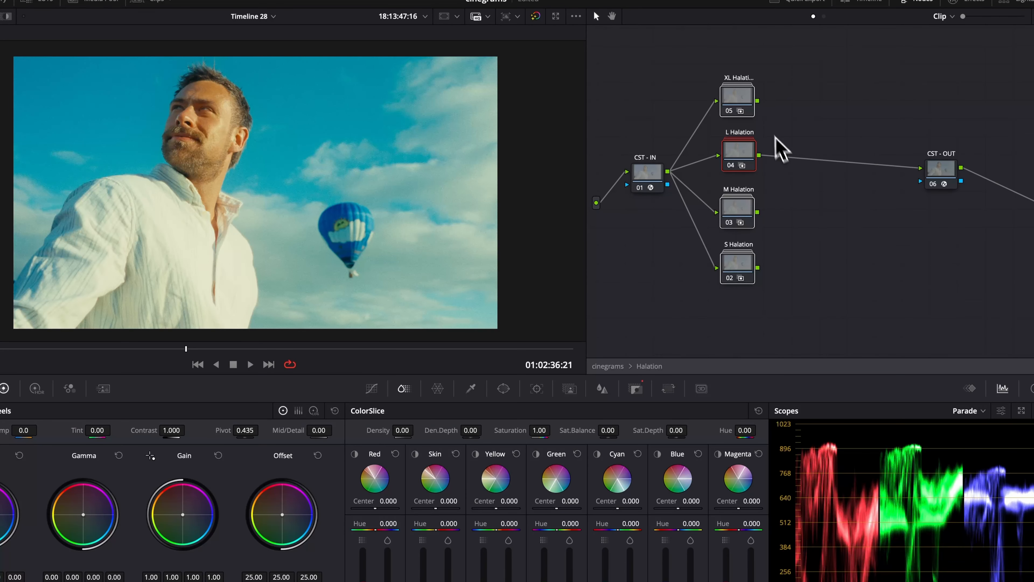
{"action": "left_click", "coordinate": [767, 100]}
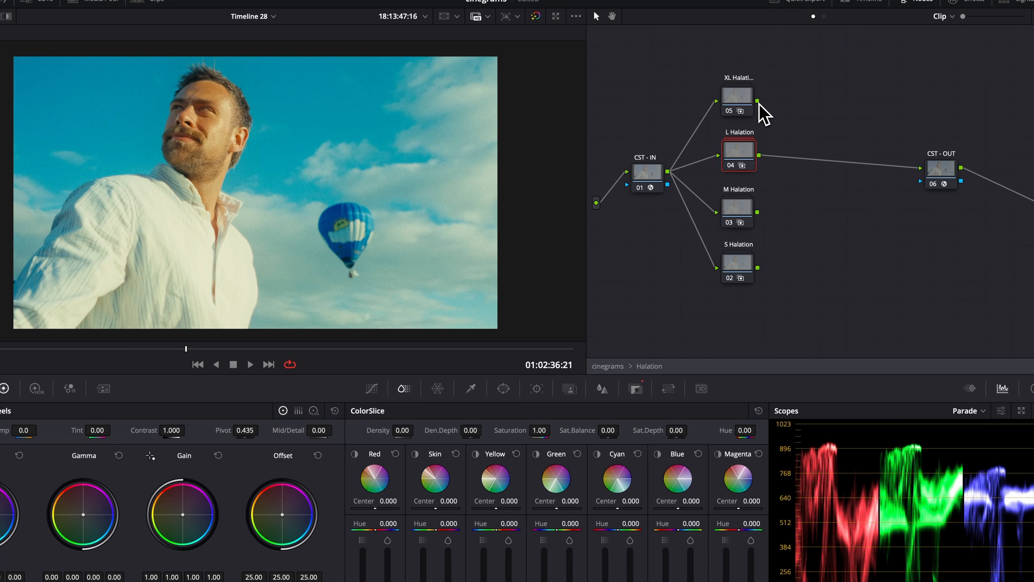
{"action": "left_click_drag", "start_coordinate": [758, 103], "coordinate": [923, 169]}
- Try the M Halation and L Halation nodes as the input of CST - OUT, inspecting the shirt collar up close
{"action": "scroll", "coordinate": [198, 214], "scroll_direction": "up", "scroll_amount": 10}
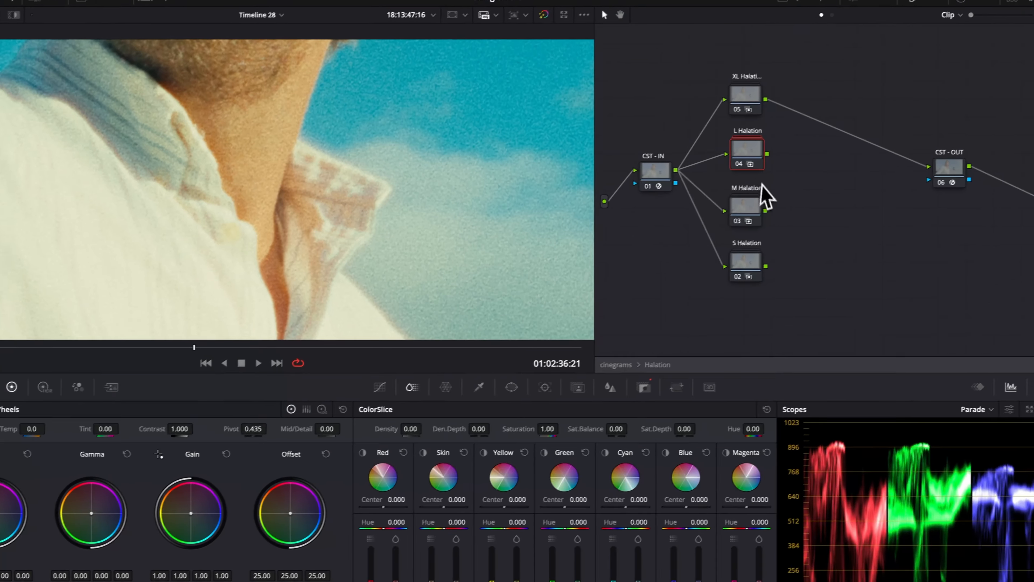
{"action": "left_click_drag", "start_coordinate": [799, 199], "coordinate": [915, 171]}
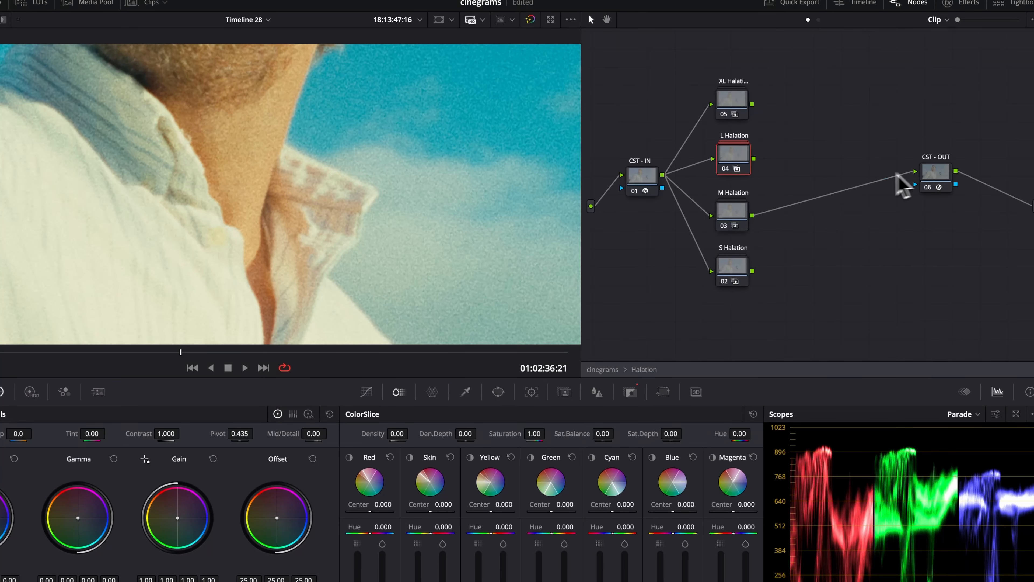
{"action": "left_click_drag", "start_coordinate": [754, 158], "coordinate": [915, 171]}
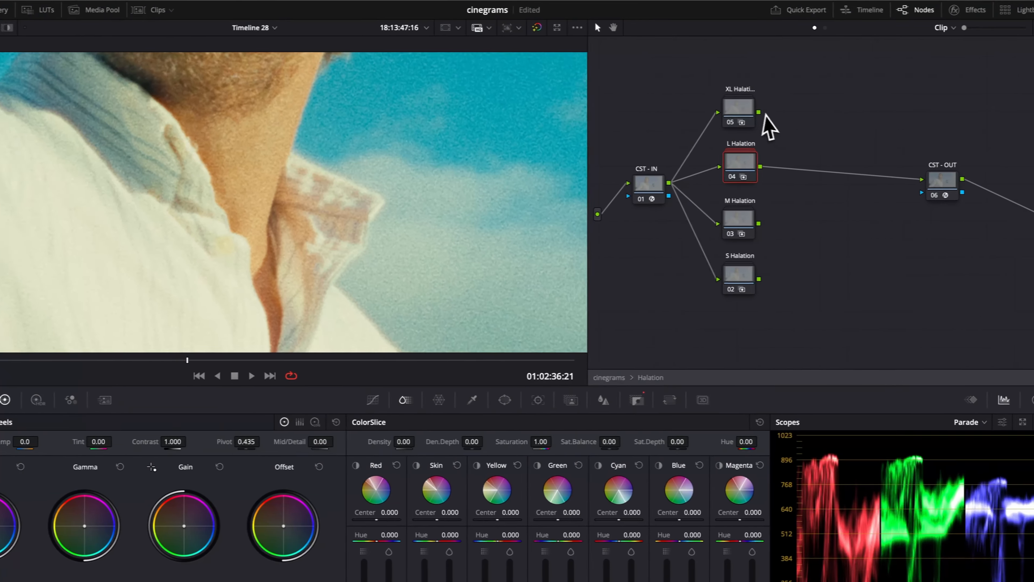
- Reconnect XL Halation to CST - OUT, check the whole frame, and return to the main node graph
{"action": "left_click_drag", "start_coordinate": [814, 112], "coordinate": [979, 179]}
{"action": "left_click_drag", "start_coordinate": [914, 182], "coordinate": [915, 183]}
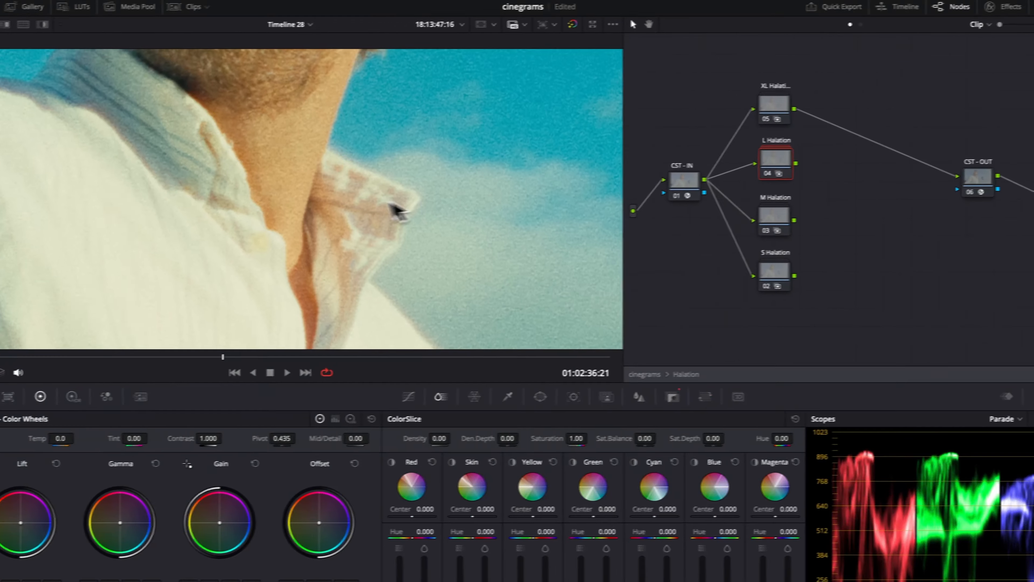
{"action": "scroll", "coordinate": [179, 179], "scroll_direction": "down", "scroll_amount": 10}
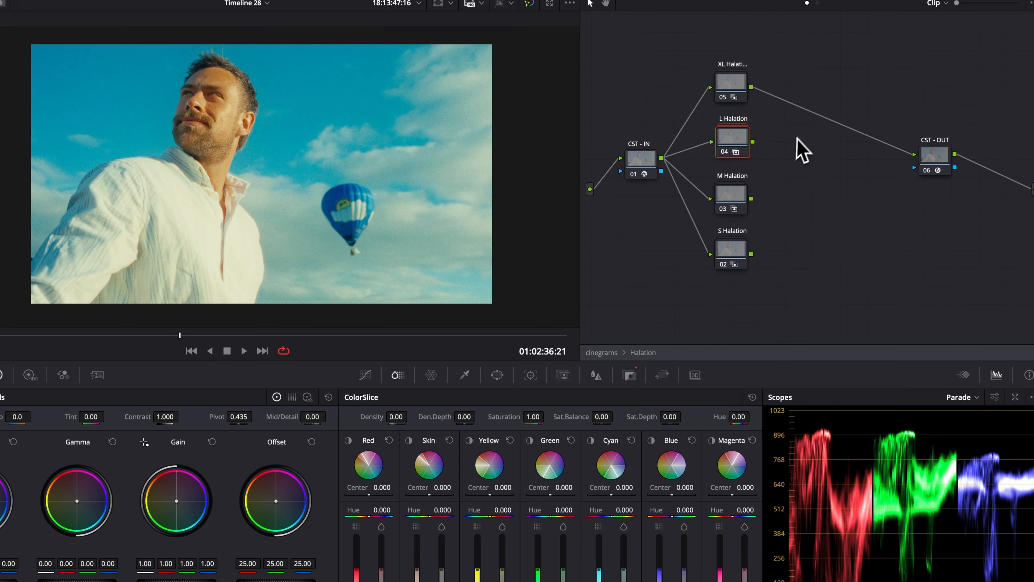
{"action": "left_click", "coordinate": [651, 351]}
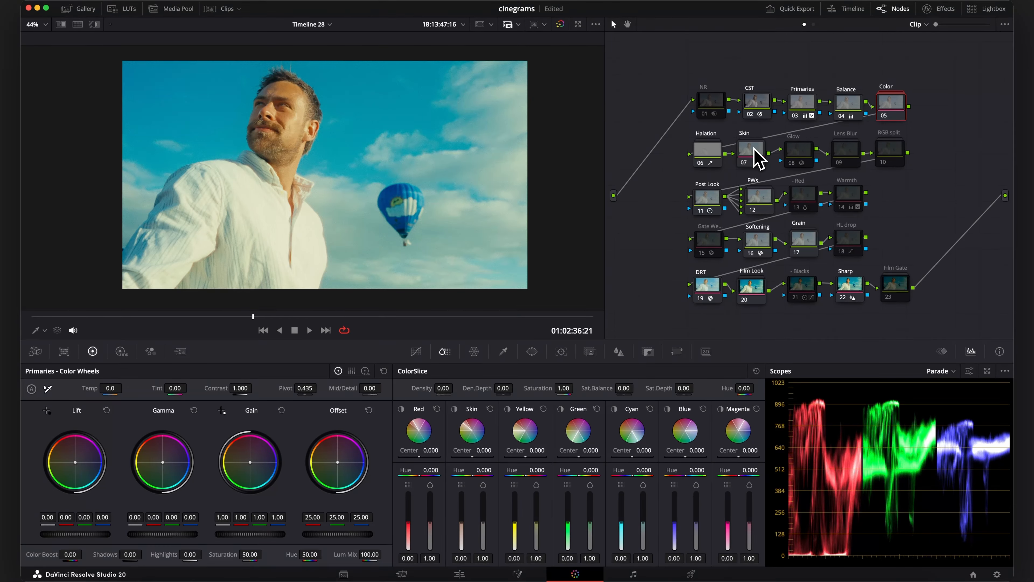
- Try a key output gain of 0.154 on the Skin node and reset it
{"action": "left_click", "coordinate": [752, 150]}
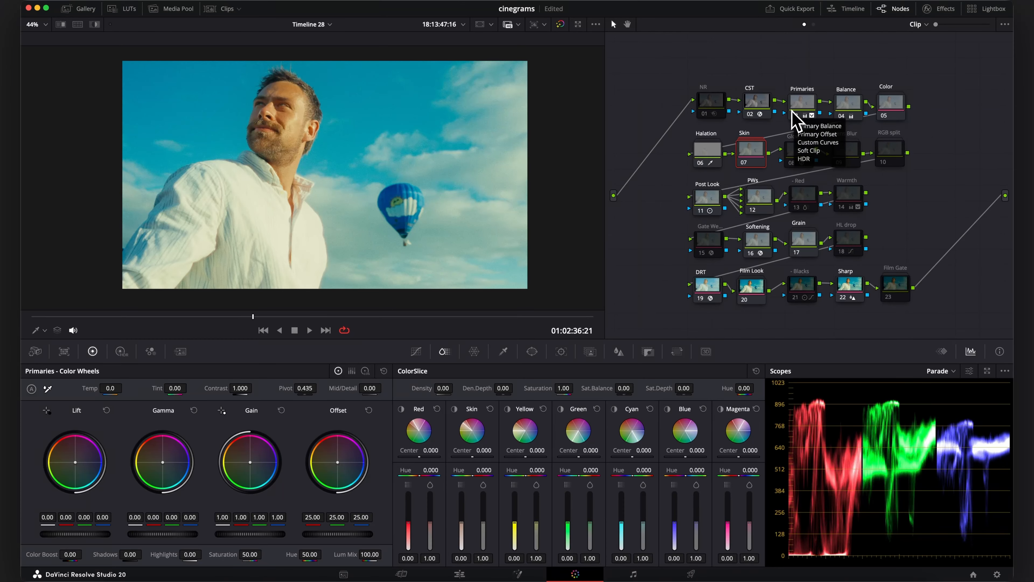
{"action": "left_click", "coordinate": [801, 105]}
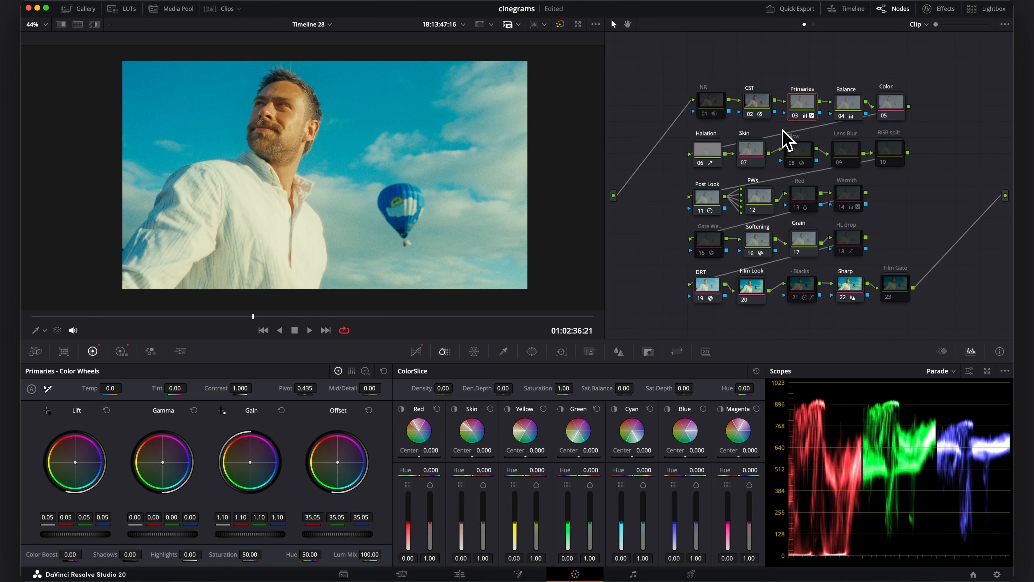
{"action": "left_click", "coordinate": [750, 151]}
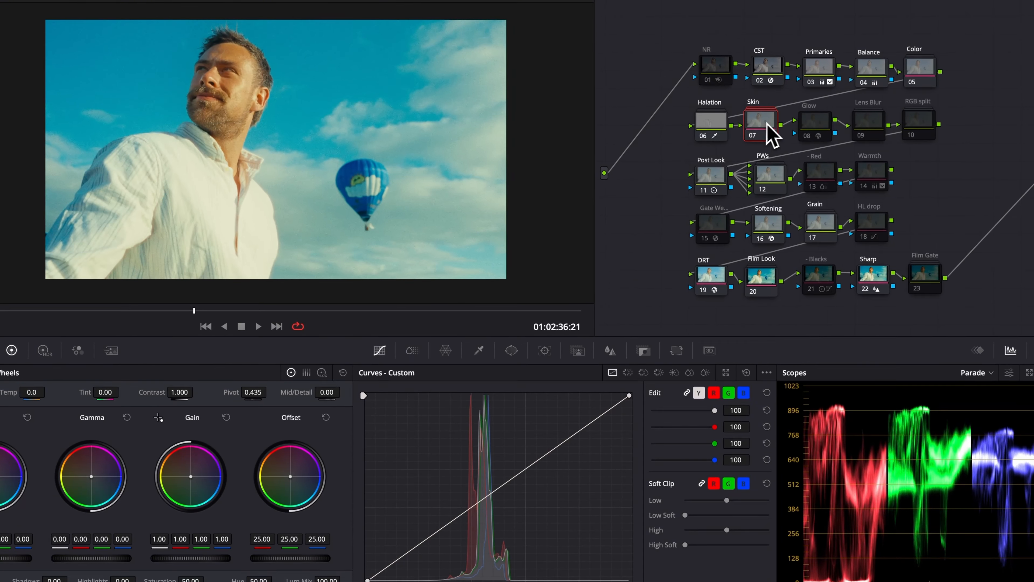
{"action": "left_click", "coordinate": [643, 352]}
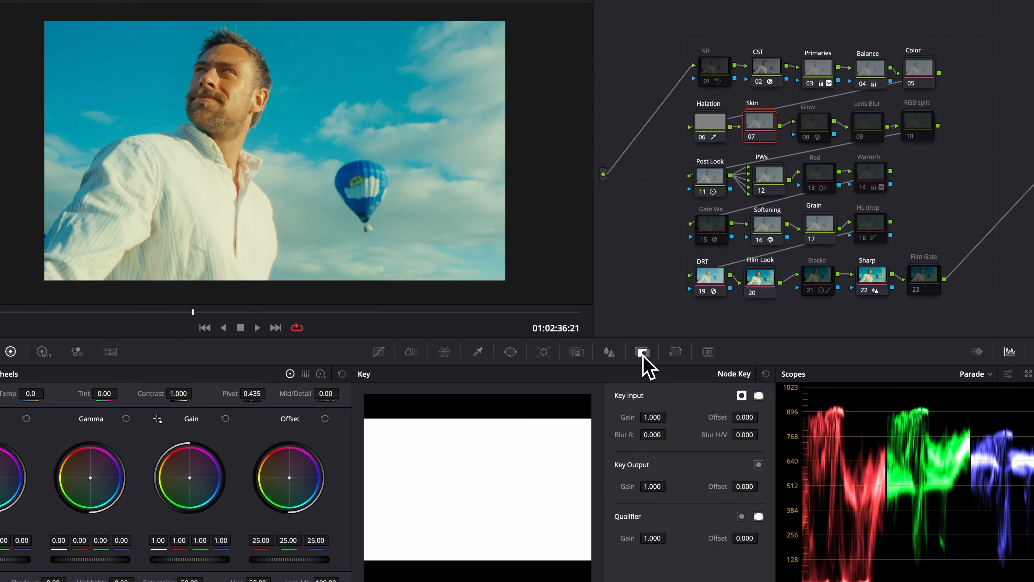
{"action": "mouse_move", "coordinate": [656, 486]}
{"action": "left_mouse_down"}
{"action": "mouse_move", "coordinate": [591, 486]}
{"action": "mouse_move", "coordinate": [604, 459]}
{"action": "mouse_move", "coordinate": [678, 460]}
{"action": "mouse_move", "coordinate": [633, 459]}
{"action": "mouse_move", "coordinate": [651, 469]}
{"action": "left_mouse_up"}
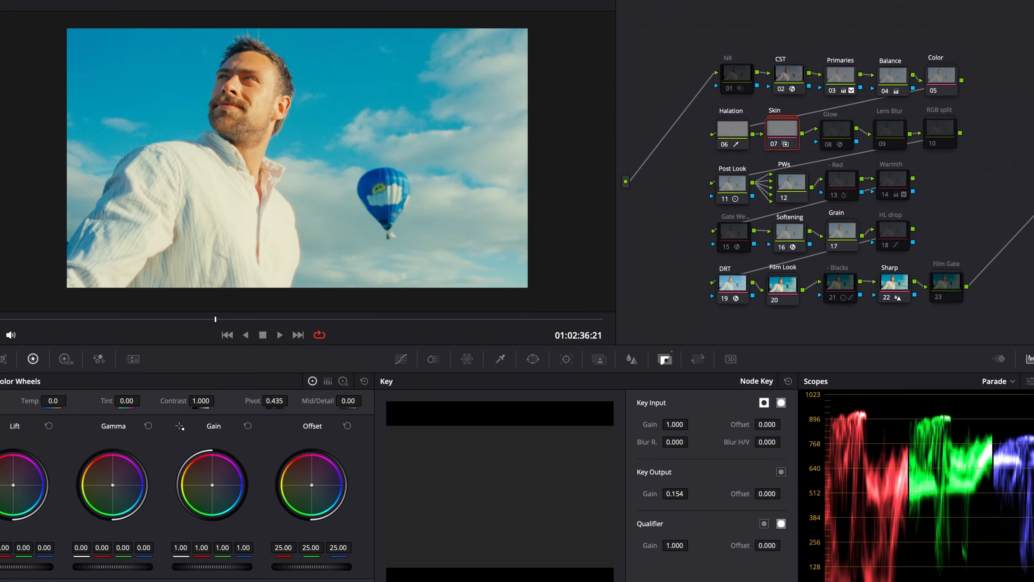
{"action": "double_click", "coordinate": [655, 495]}
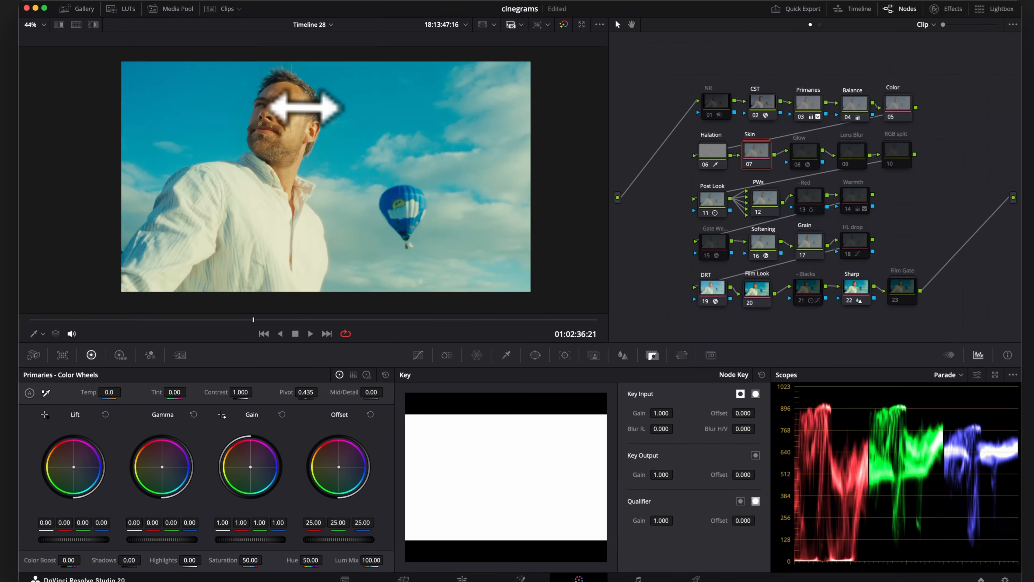
- View the image full screen and compare it with all grades bypassed and restored
{"action": "key", "text": "super+f"}
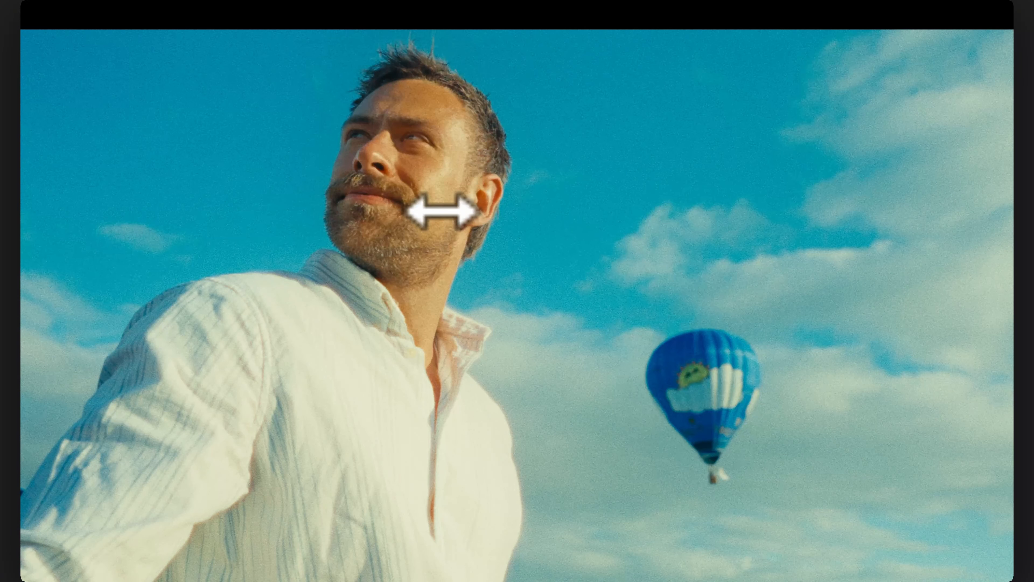
{"action": "key", "text": "shift+d"}
{"action": "key", "text": "shift+d"}
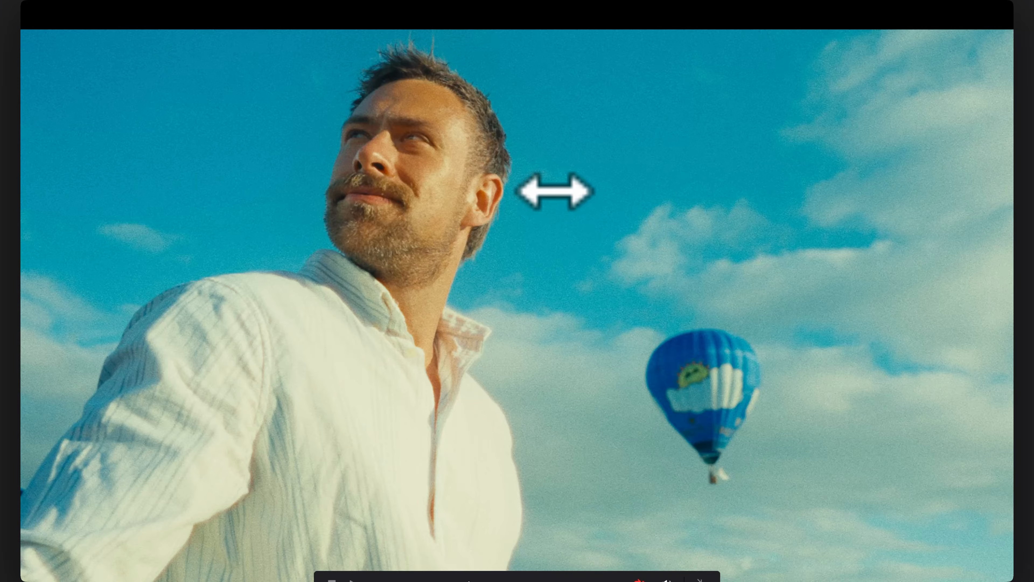
{"action": "key", "text": "Escape"}
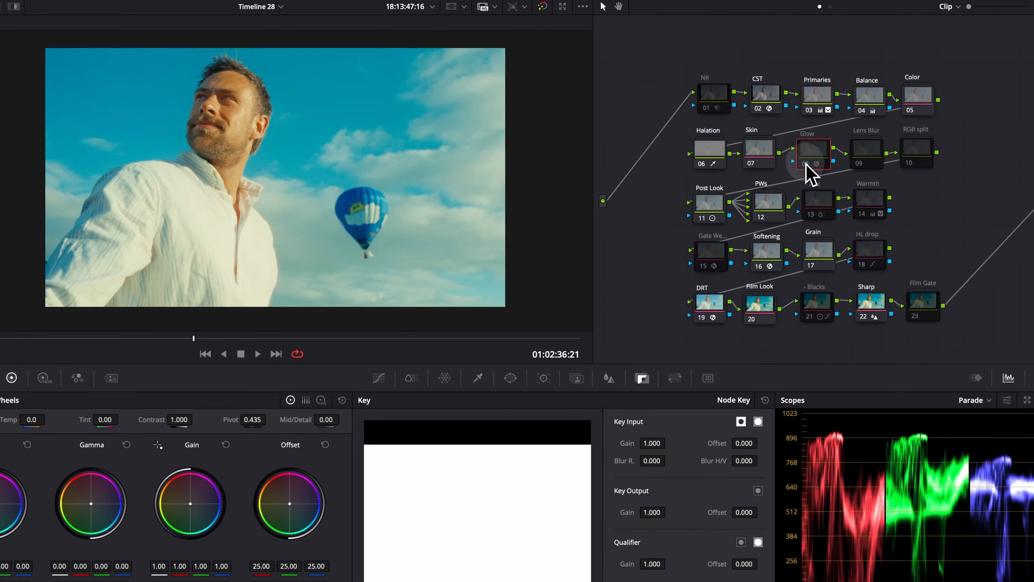
- Enable the Glow node and lower its glow effect's gain to 0.403
{"action": "left_click", "coordinate": [792, 163]}
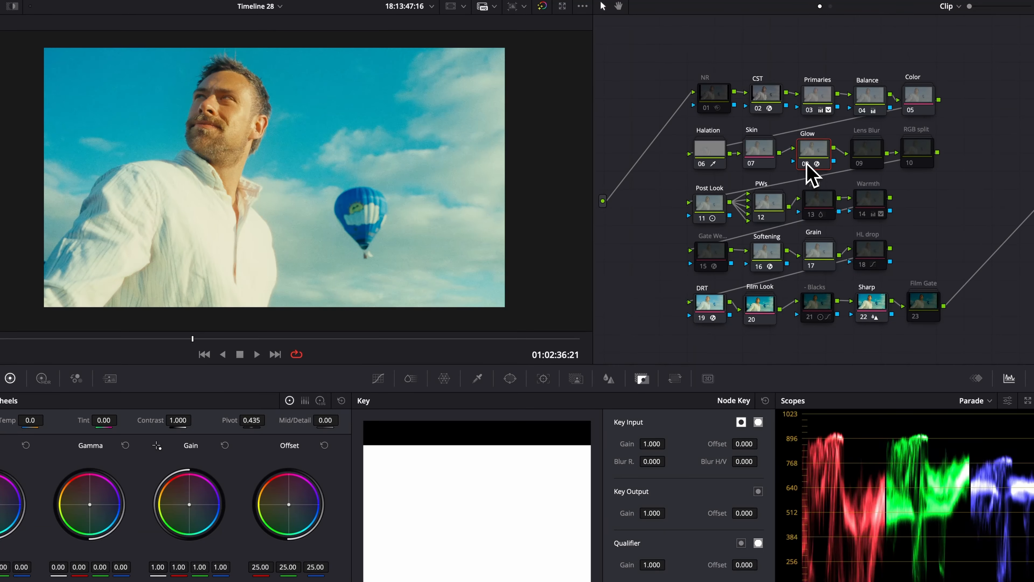
{"action": "left_click", "coordinate": [382, 379]}
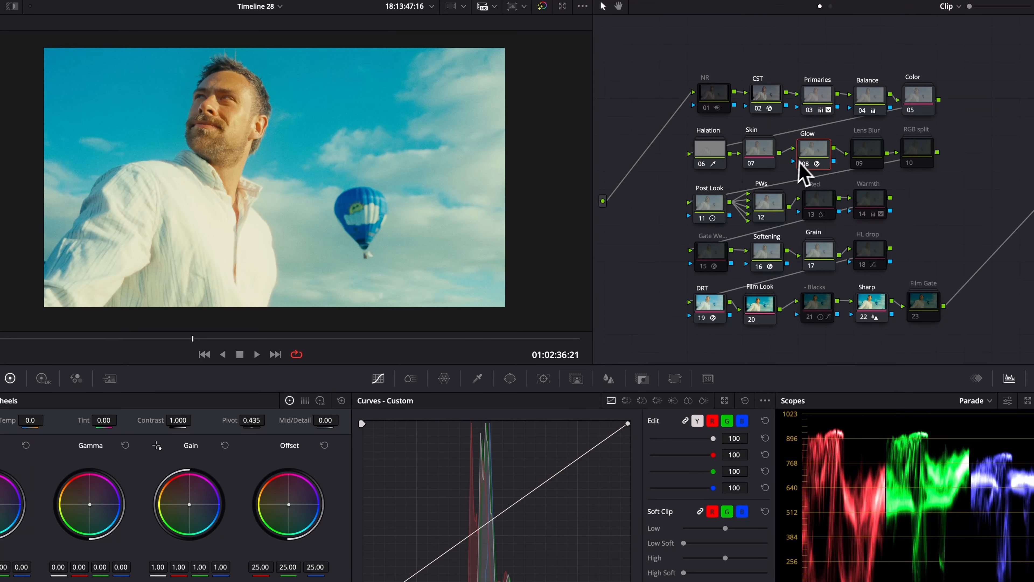
{"action": "left_click", "coordinate": [951, 14]}
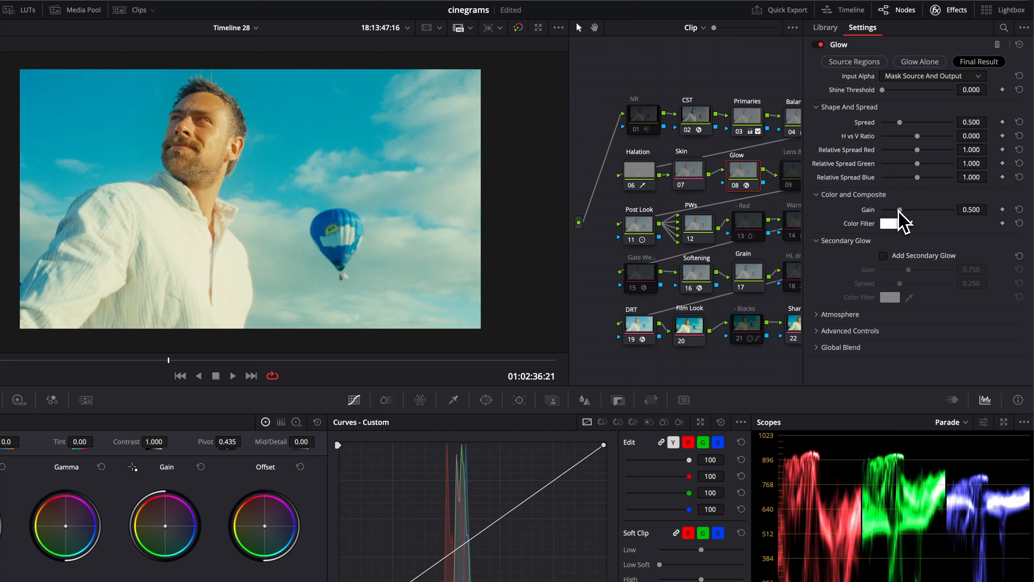
{"action": "mouse_move", "coordinate": [898, 209]}
{"action": "left_mouse_down"}
{"action": "mouse_move", "coordinate": [945, 209]}
{"action": "mouse_move", "coordinate": [926, 212]}
{"action": "mouse_move", "coordinate": [918, 188]}
{"action": "mouse_move", "coordinate": [888, 185]}
{"action": "mouse_move", "coordinate": [896, 210]}
{"action": "left_mouse_up"}
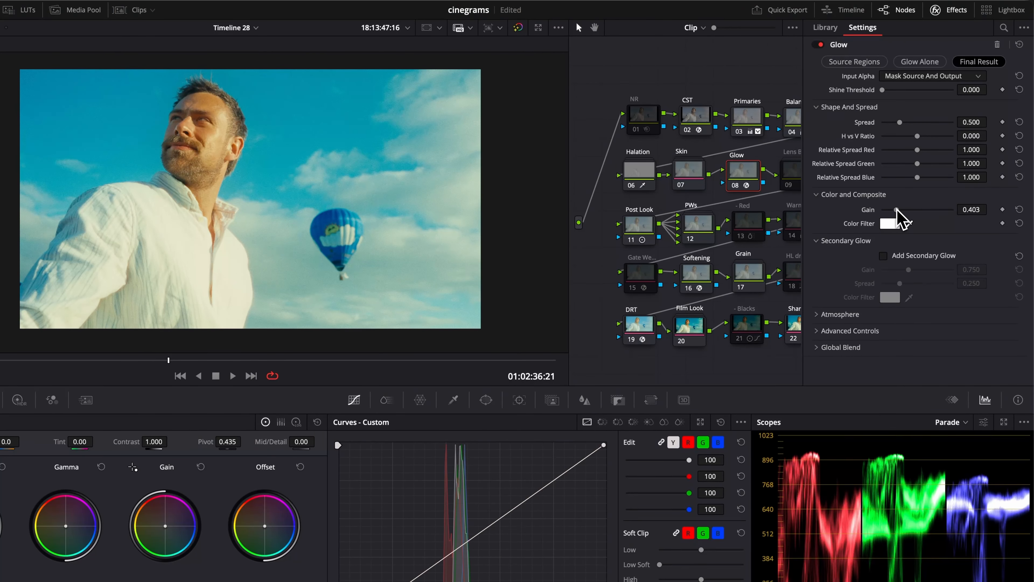
{"action": "left_click", "coordinate": [950, 11]}
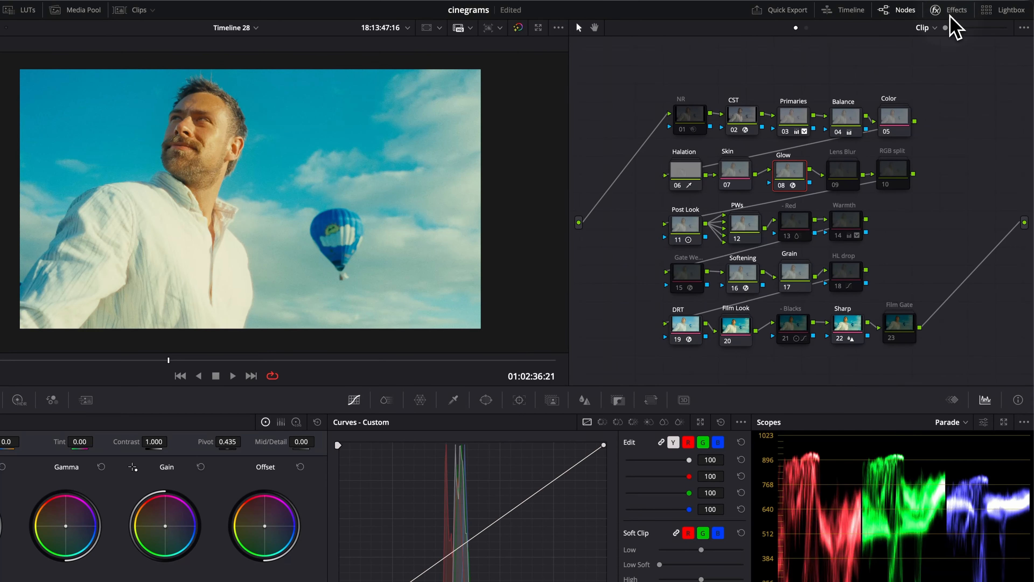
- Enable the Lens Blur node, open its compound graph, try R Blur 3 and check the image full screen
{"action": "left_click", "coordinate": [836, 185]}
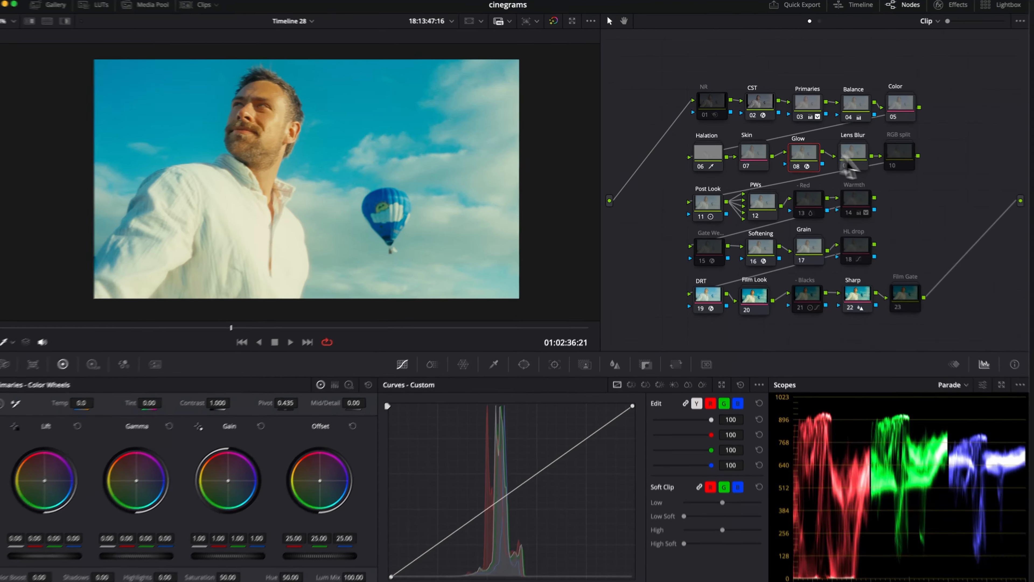
{"action": "right_click", "coordinate": [849, 150]}
{"action": "left_click", "coordinate": [861, 170]}
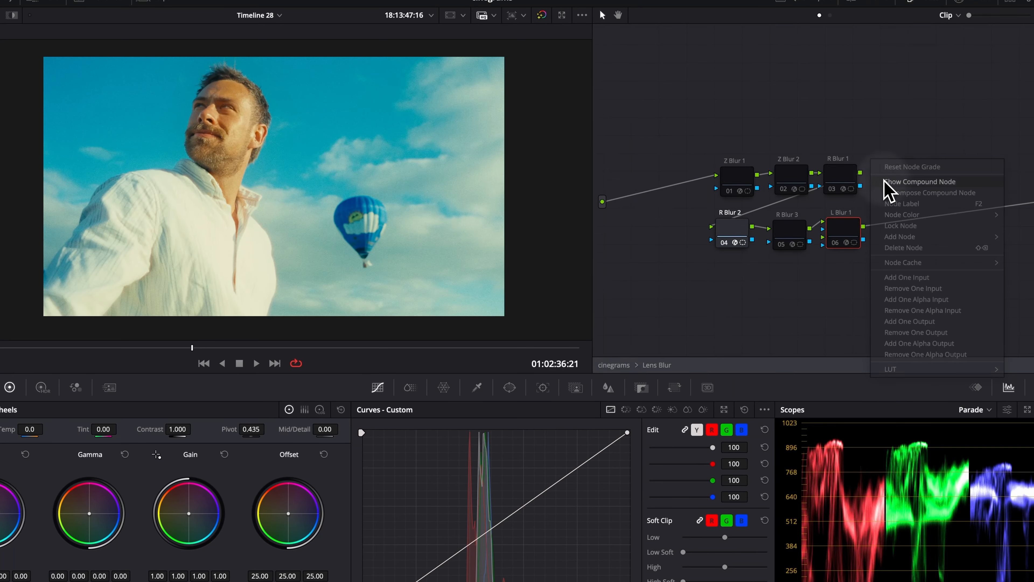
{"action": "left_click", "coordinate": [779, 246]}
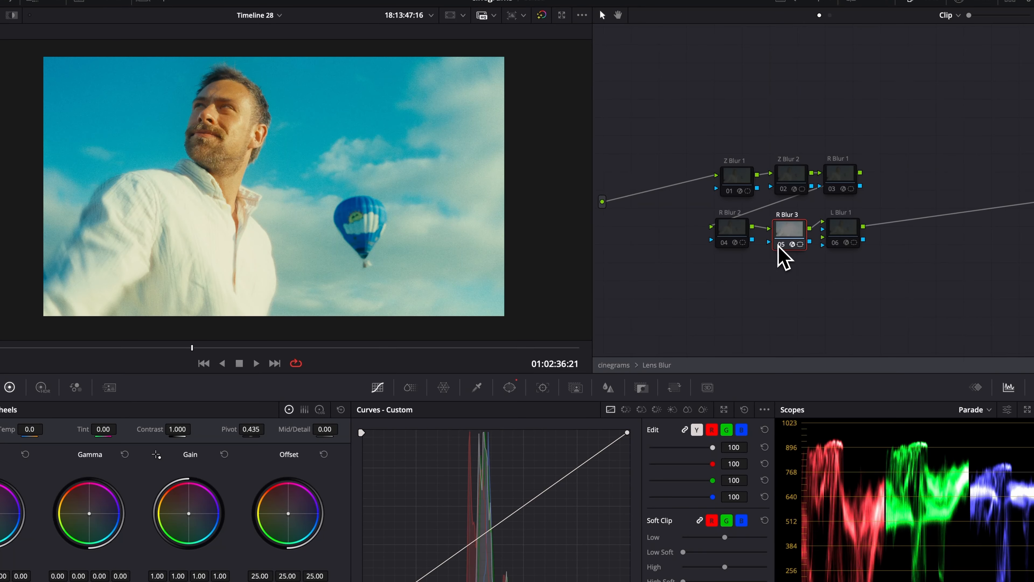
{"action": "key", "text": "super+f"}
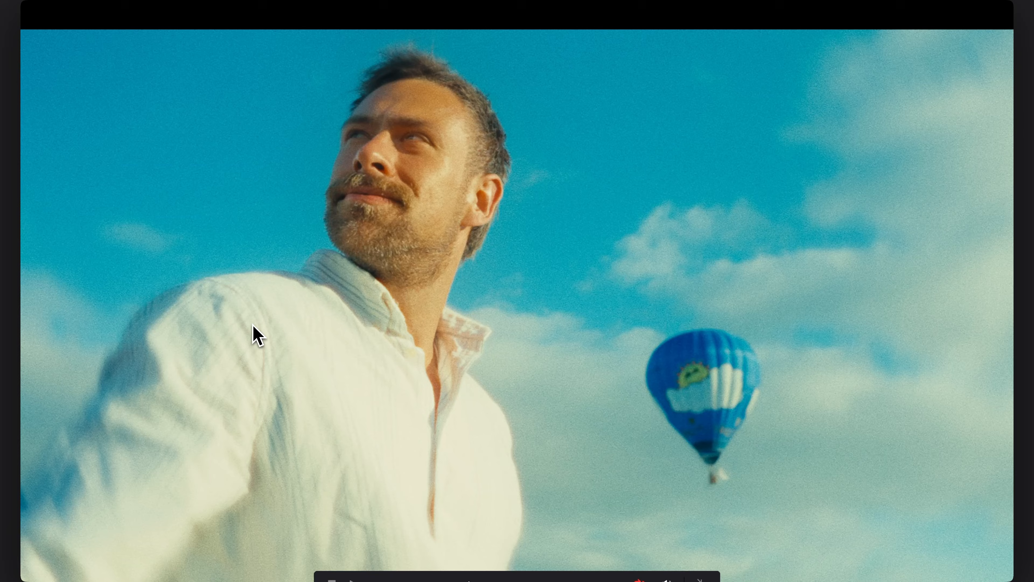
{"action": "key", "text": "Escape"}
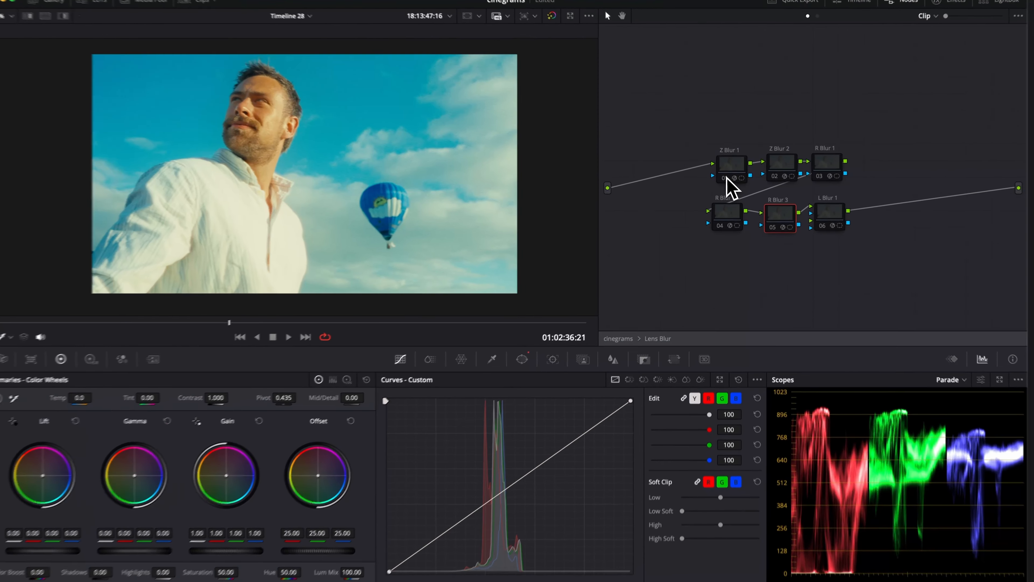
- Try the Z Blur nodes inside Lens Blur, return to the main node graph and disable Lens Blur
{"action": "left_click", "coordinate": [725, 178]}
{"action": "left_click", "coordinate": [740, 178]}
{"action": "left_click", "coordinate": [773, 176]}
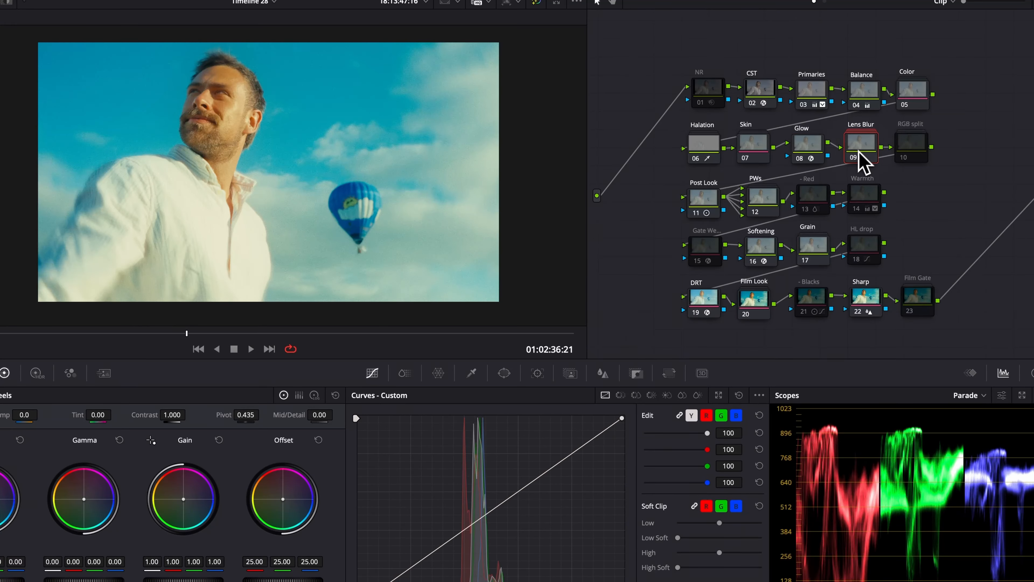
{"action": "left_click", "coordinate": [854, 159]}
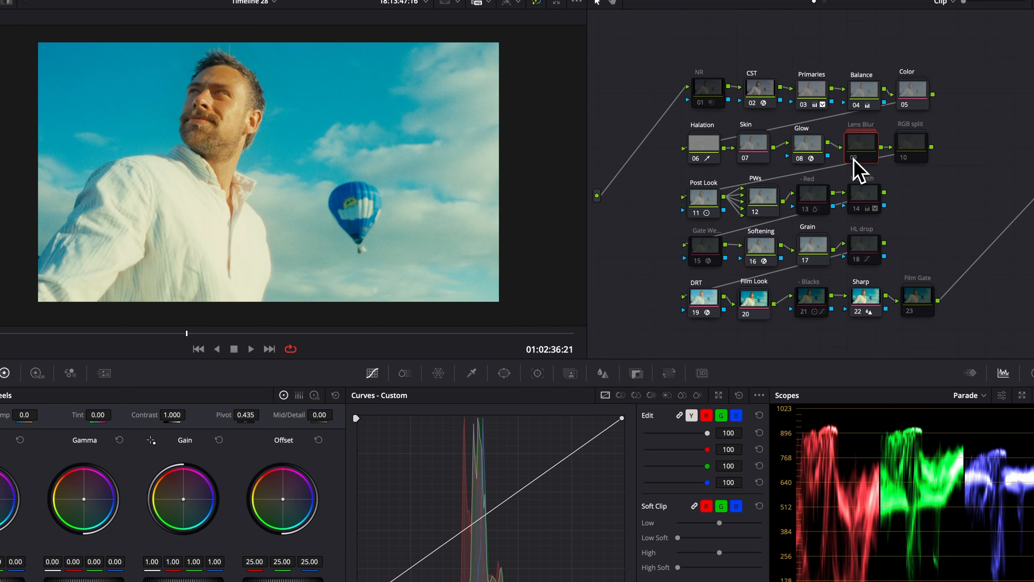
- Enable the RGB split node and compare the enlarged shirt and sky edges with it off and on
{"action": "left_click", "coordinate": [903, 156]}
{"action": "scroll", "coordinate": [65, 228], "scroll_direction": "up", "scroll_amount": 5}
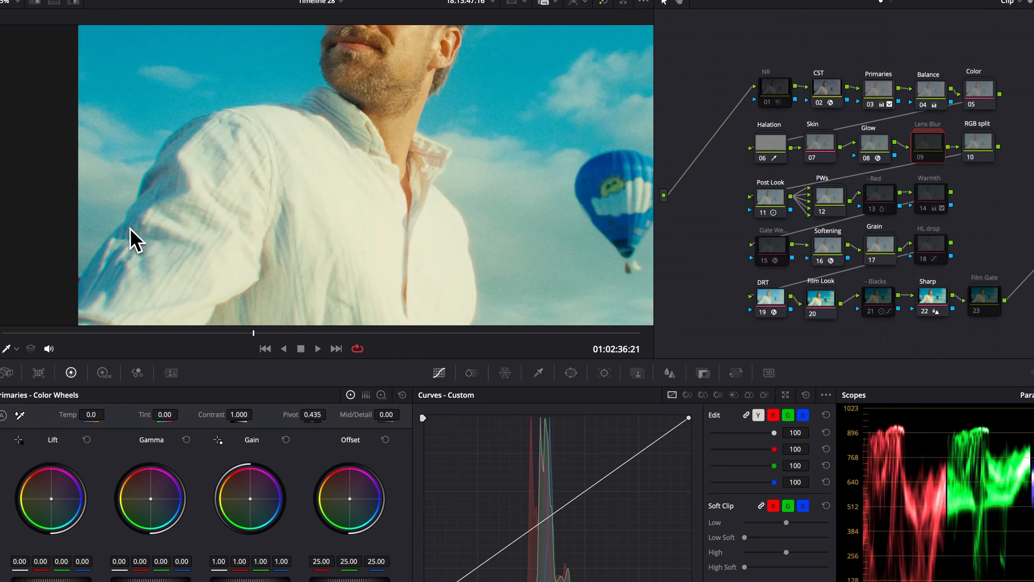
{"action": "scroll", "coordinate": [134, 240], "scroll_direction": "up", "scroll_amount": 3}
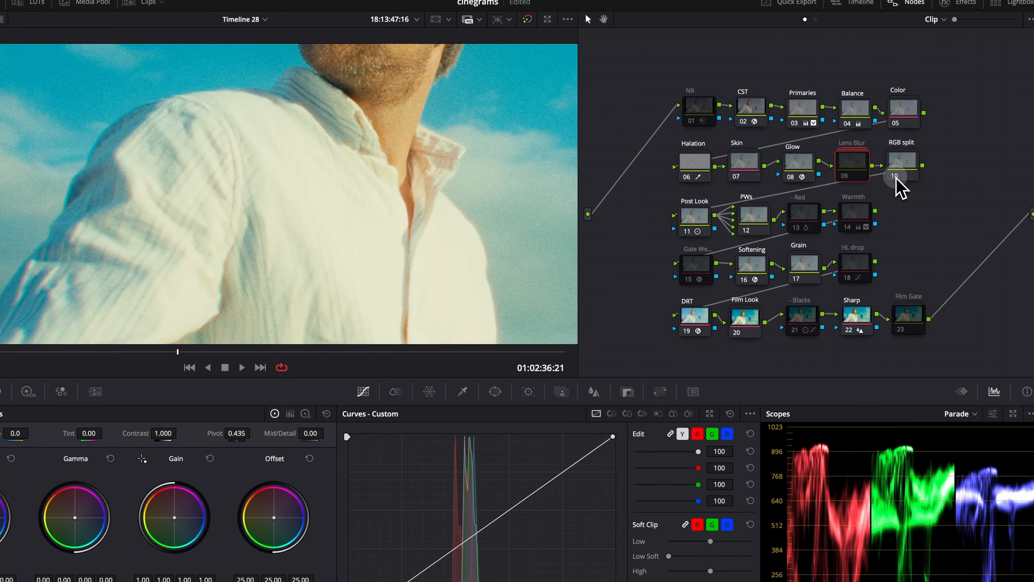
{"action": "left_click", "coordinate": [896, 177]}
{"action": "left_click", "coordinate": [896, 177]}
{"action": "scroll", "coordinate": [175, 189], "scroll_direction": "down", "scroll_amount": 8}
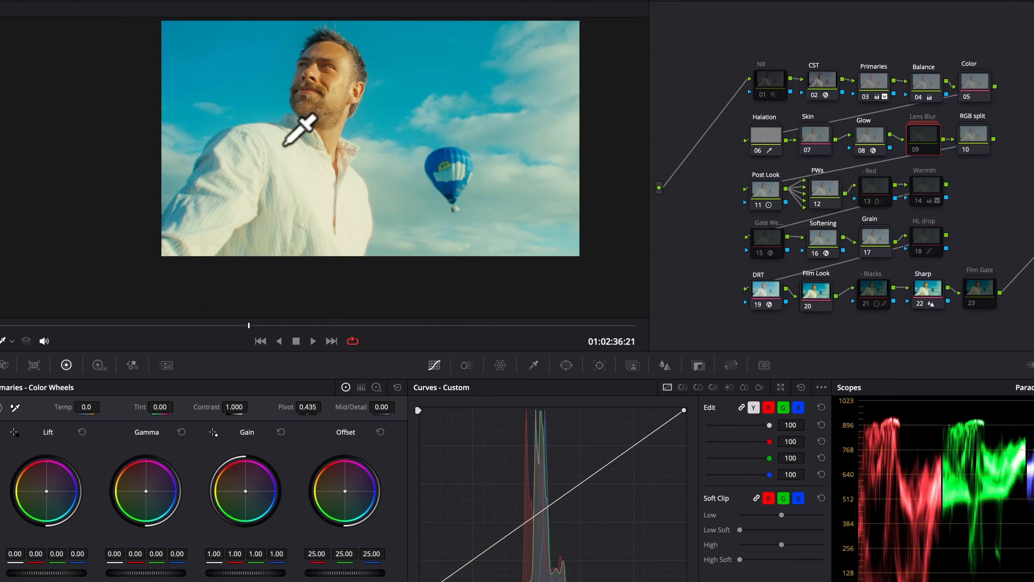
{"action": "scroll", "coordinate": [285, 143], "scroll_direction": "up", "scroll_amount": 3}
- Open the PWs compound node and move its fifth node slightly down, clear of the one above
{"action": "left_click", "coordinate": [769, 191]}
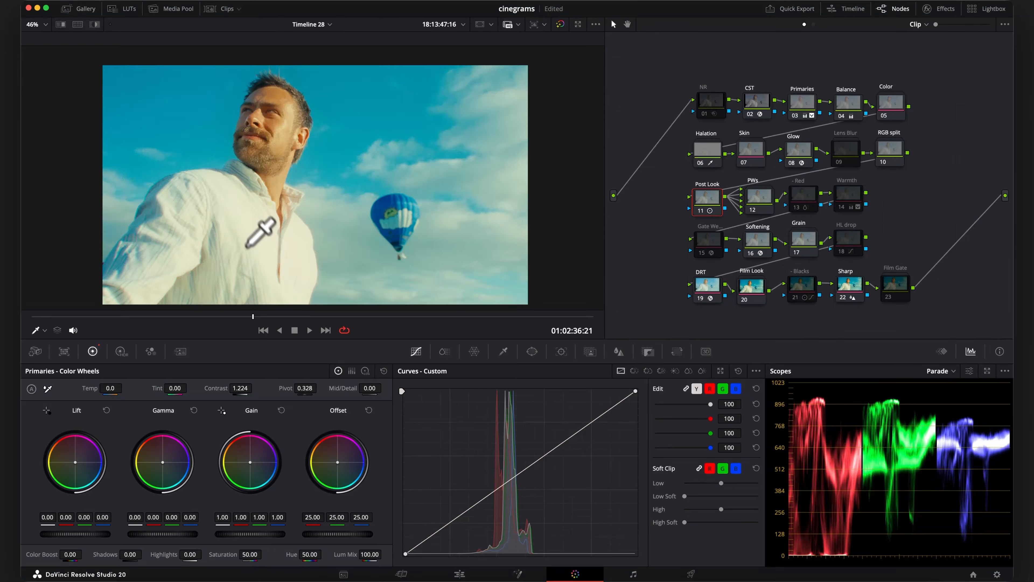
{"action": "right_click", "coordinate": [763, 208]}
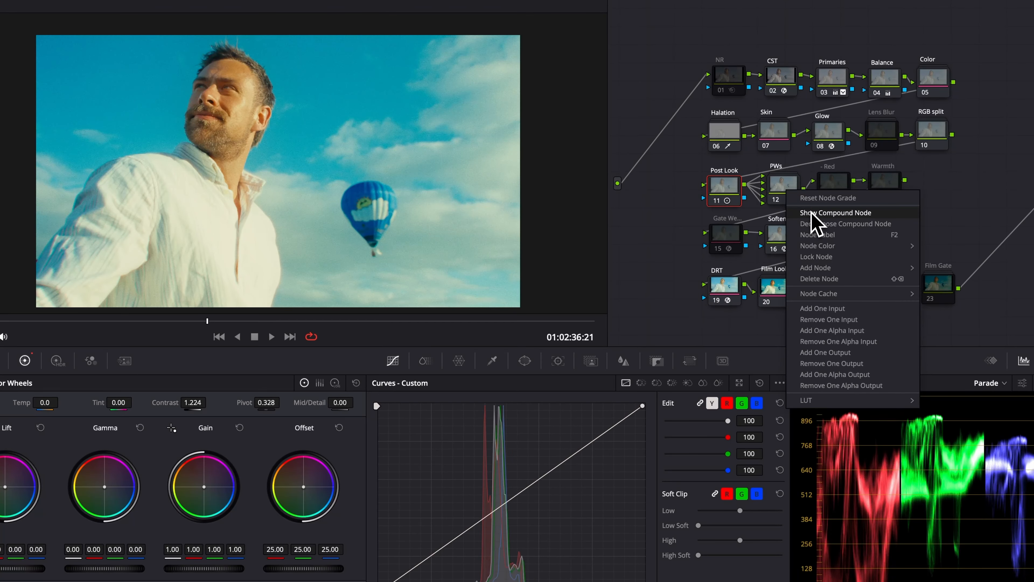
{"action": "left_click", "coordinate": [813, 213]}
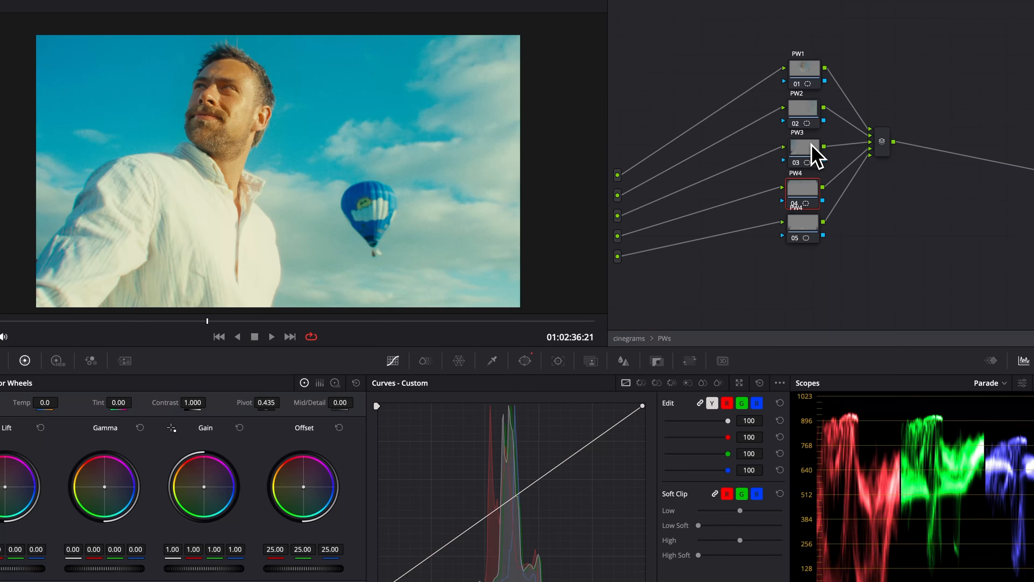
{"action": "mouse_move", "coordinate": [810, 238]}
{"action": "left_mouse_down"}
{"action": "mouse_move", "coordinate": [808, 247]}
{"action": "mouse_move", "coordinate": [806, 231]}
{"action": "left_mouse_up"}
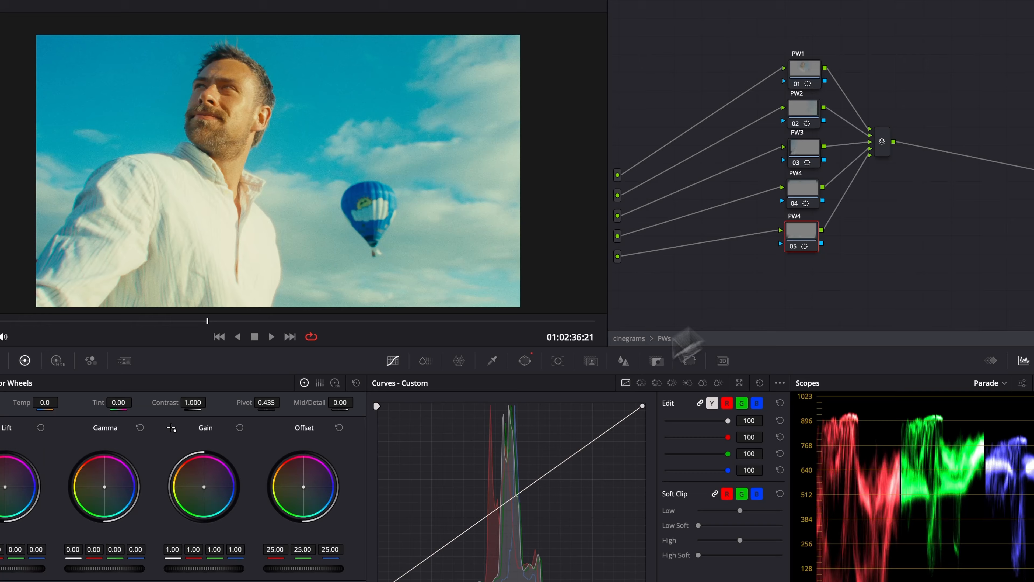
- Reshape the fifth node's gradient window over the subject, with rotation -171.57 and softness 7.94, using the highlight view
{"action": "left_click", "coordinate": [525, 362]}
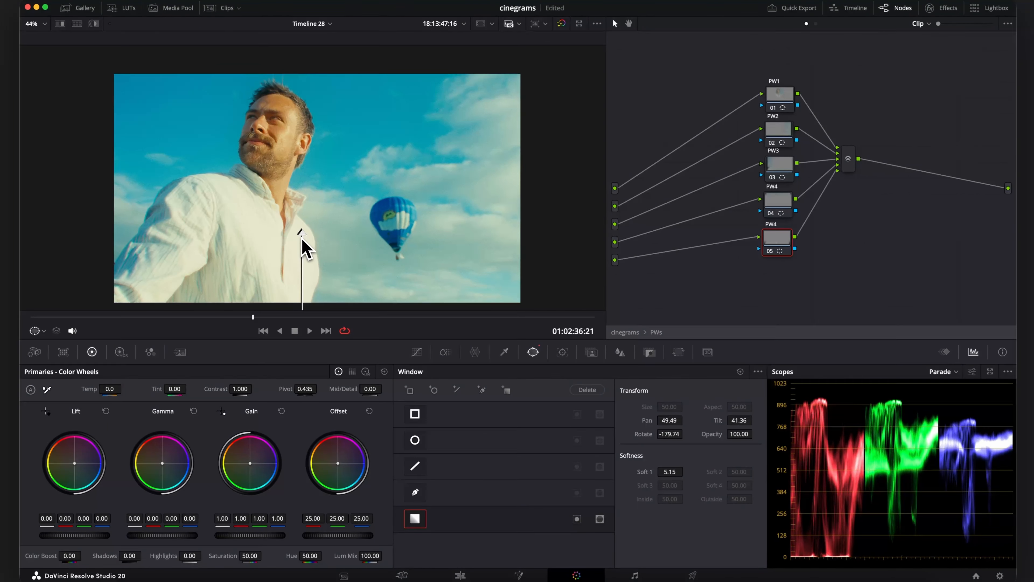
{"action": "key", "text": "shift+h"}
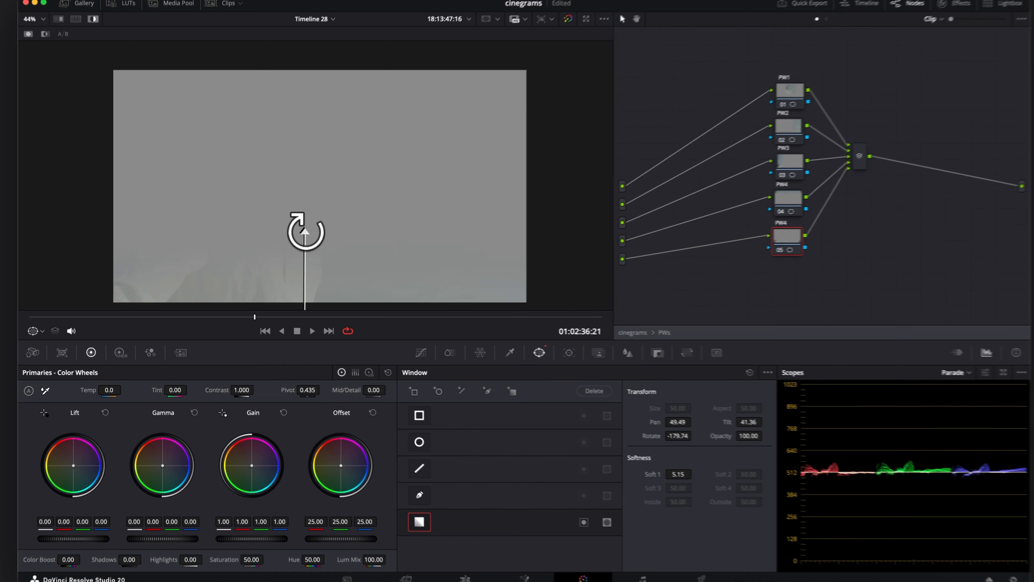
{"action": "left_click_drag", "start_coordinate": [305, 231], "coordinate": [332, 168]}
{"action": "key", "text": "shift+h"}
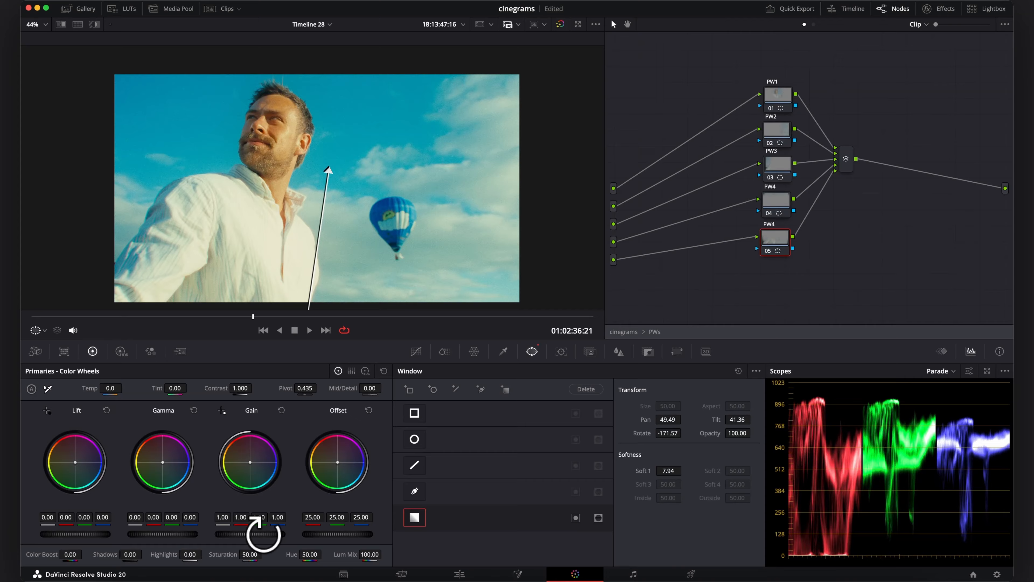
- Try a primary gain of 0.89 and an HDR Highlight exposure of -2.85 on the fifth node, resetting each
{"action": "mouse_move", "coordinate": [264, 533]}
{"action": "left_mouse_down"}
{"action": "mouse_move", "coordinate": [242, 534]}
{"action": "mouse_move", "coordinate": [249, 542]}
{"action": "left_mouse_up"}
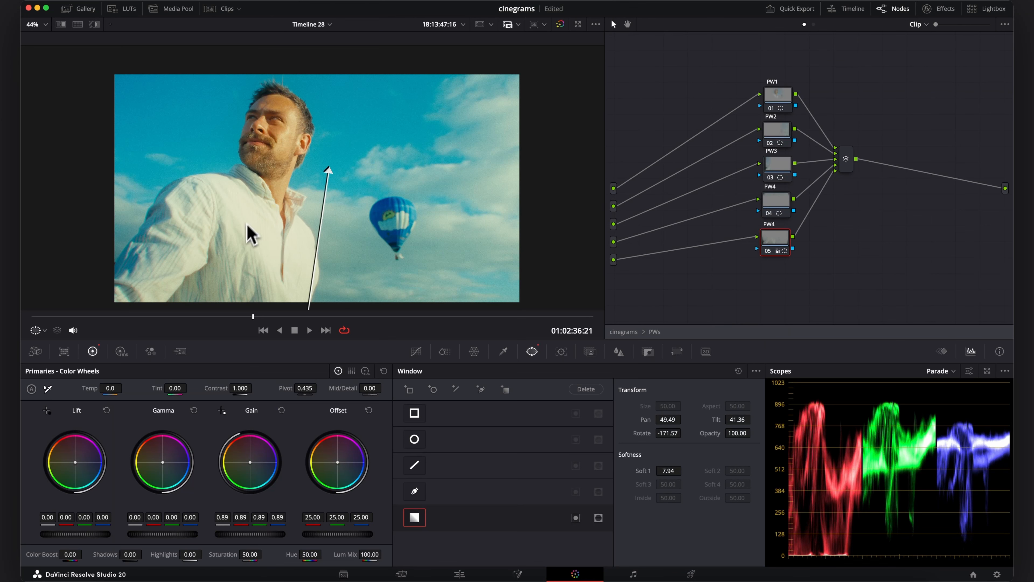
{"action": "left_click", "coordinate": [281, 410]}
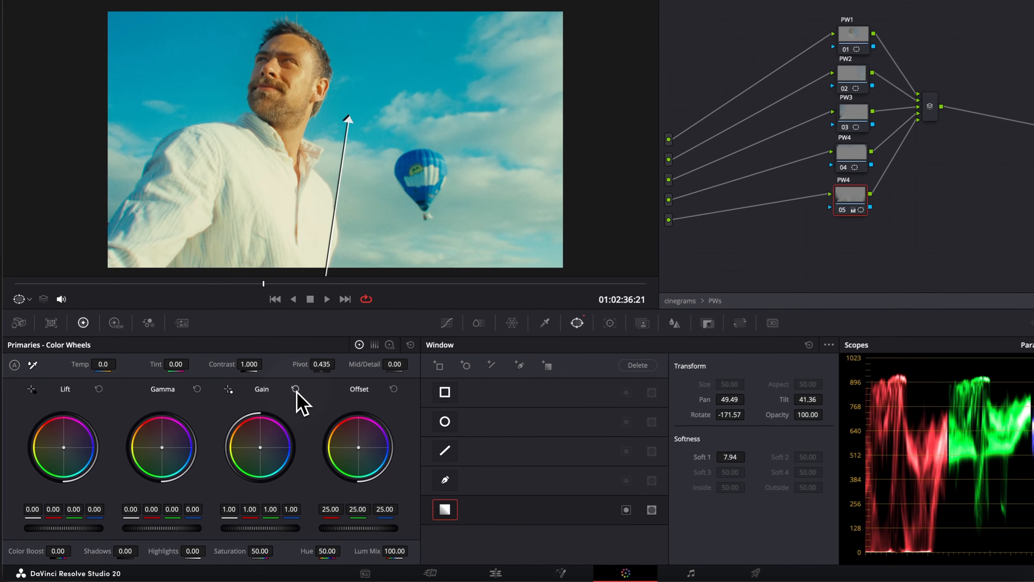
{"action": "left_click", "coordinate": [104, 320]}
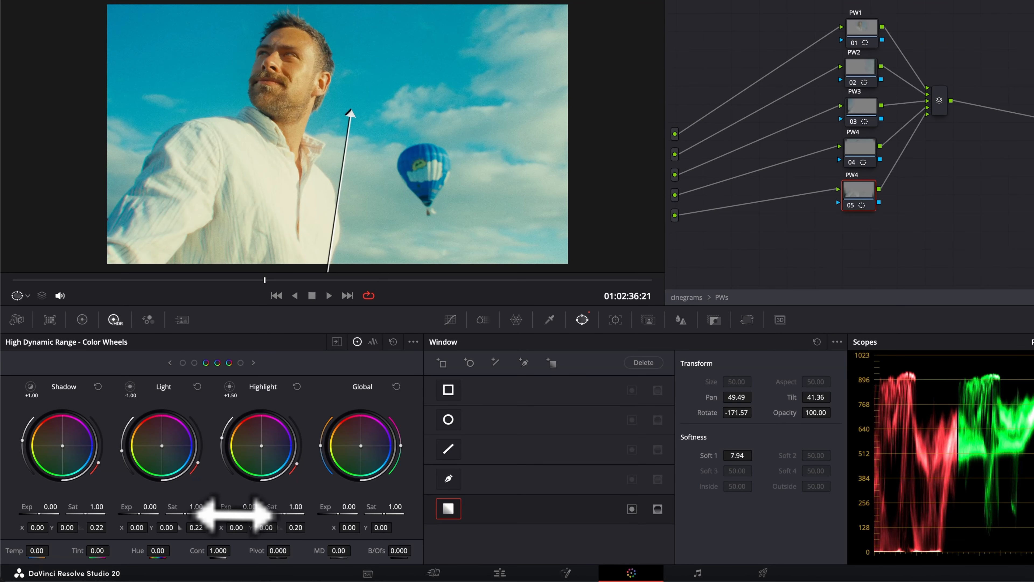
{"action": "left_click_drag", "start_coordinate": [238, 508], "coordinate": [485, 306]}
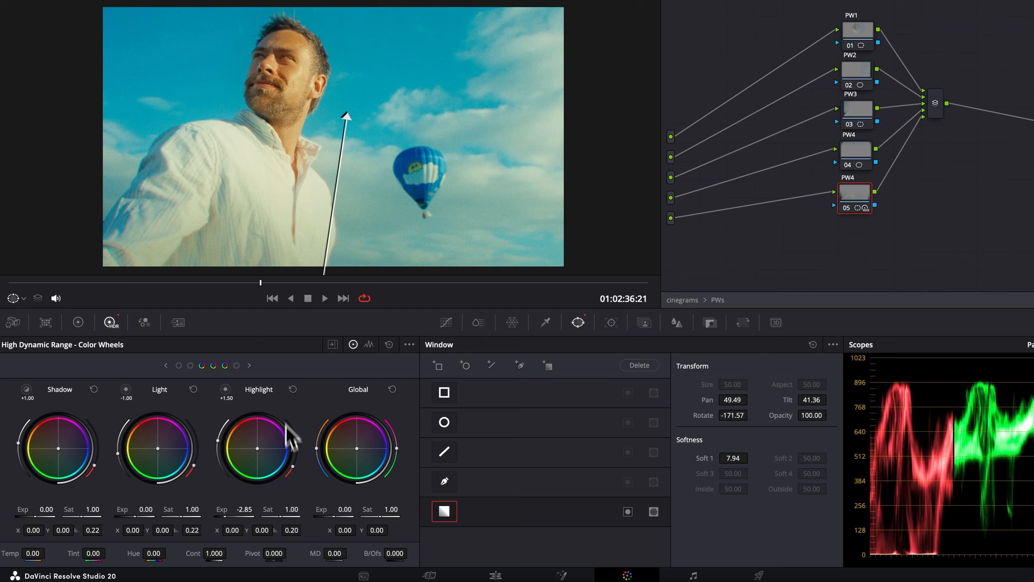
{"action": "left_click", "coordinate": [293, 389]}
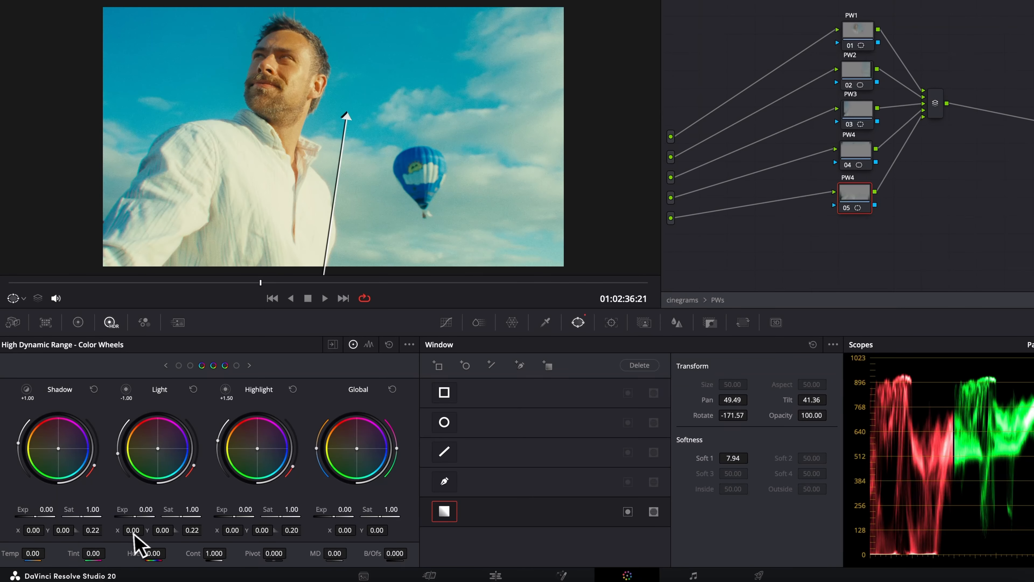
- Set the fifth node's HDR Light exposure to -0.63 and pull down the upper midtones with custom curve points
{"action": "left_click_drag", "start_coordinate": [141, 523], "coordinate": [123, 521]}
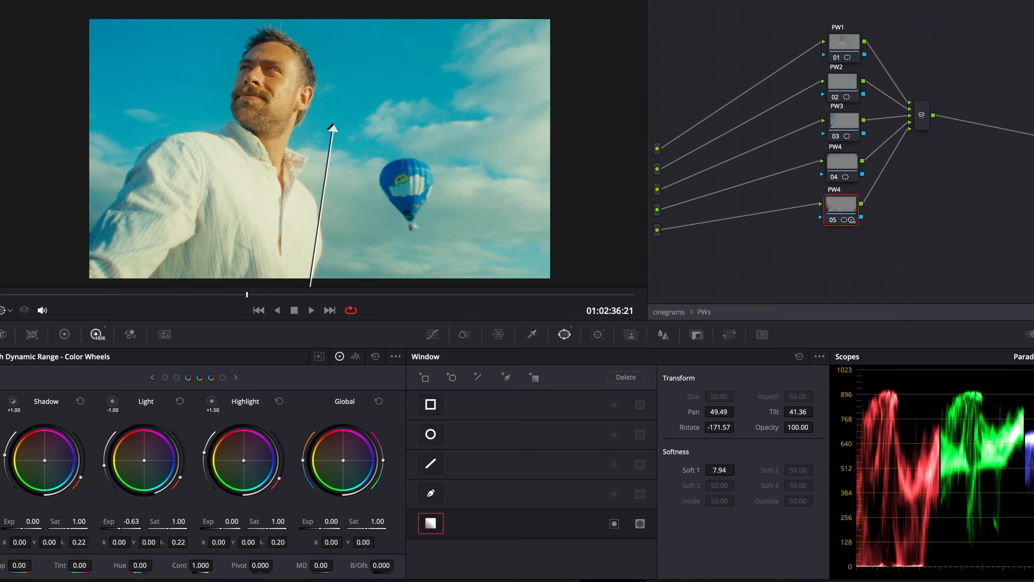
{"action": "left_click", "coordinate": [432, 335]}
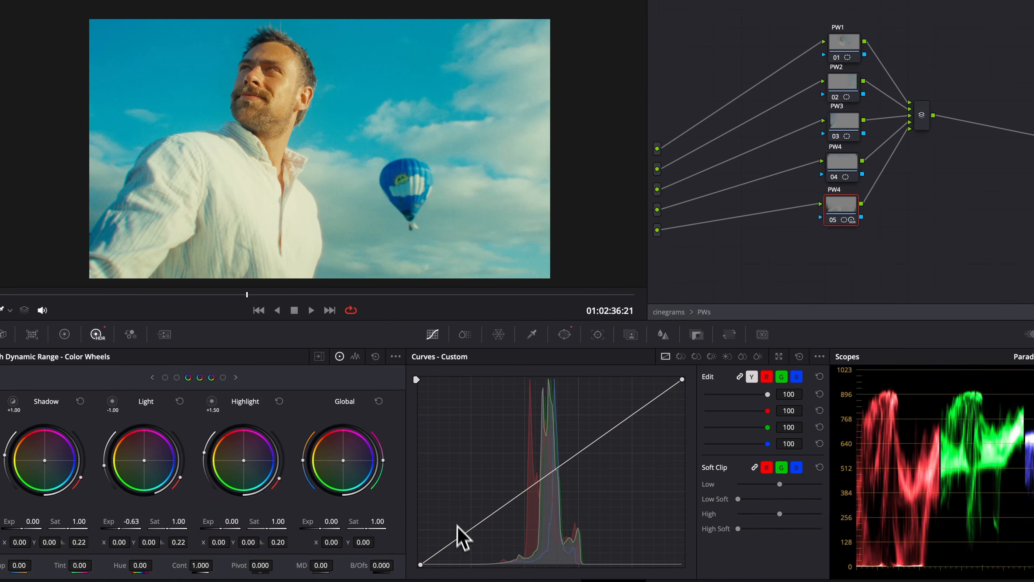
{"action": "left_click", "coordinate": [543, 481]}
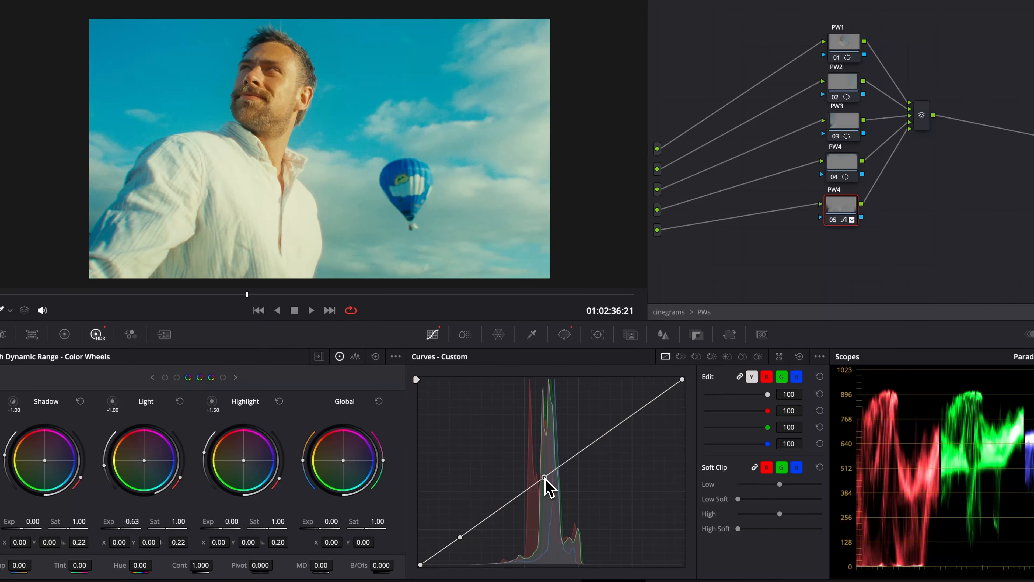
{"action": "mouse_move", "coordinate": [597, 439]}
{"action": "left_mouse_down"}
{"action": "mouse_move", "coordinate": [609, 491]}
{"action": "mouse_move", "coordinate": [599, 456]}
{"action": "left_mouse_up"}
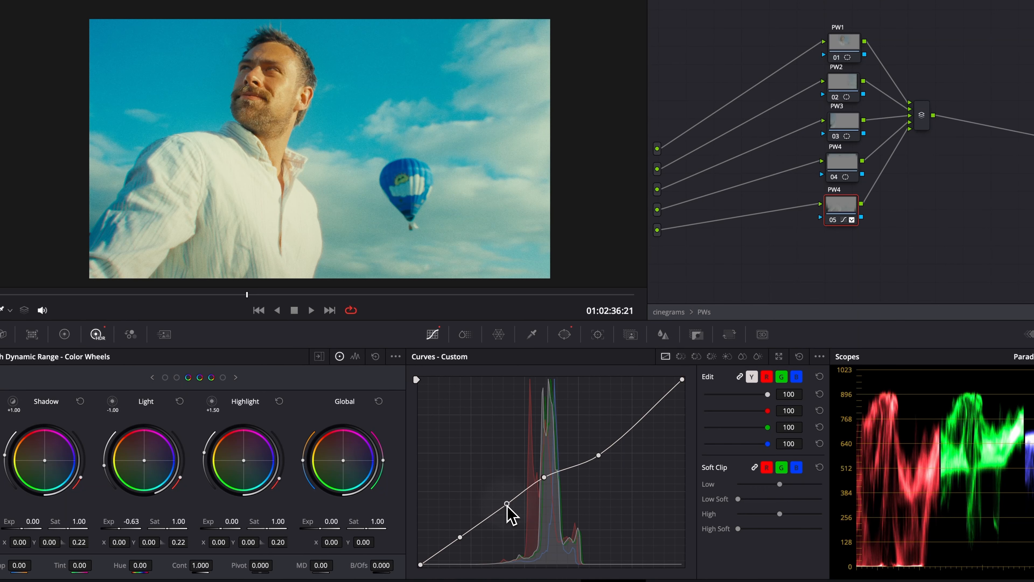
{"action": "left_click_drag", "start_coordinate": [544, 477], "coordinate": [566, 475]}
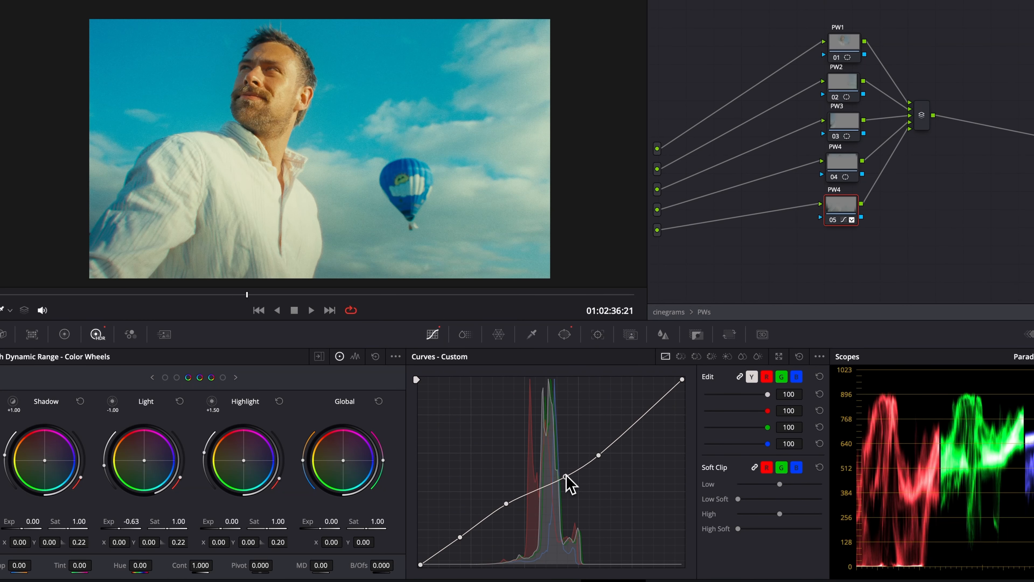
- Reposition the fifth node's gradient window to pan 47.62 and tilt 42.29
{"action": "left_click", "coordinate": [565, 334]}
{"action": "scroll", "coordinate": [281, 247], "scroll_direction": "down", "scroll_amount": 3}
{"action": "left_click_drag", "start_coordinate": [279, 243], "coordinate": [284, 202]}
{"action": "left_click_drag", "start_coordinate": [295, 265], "coordinate": [270, 251]}
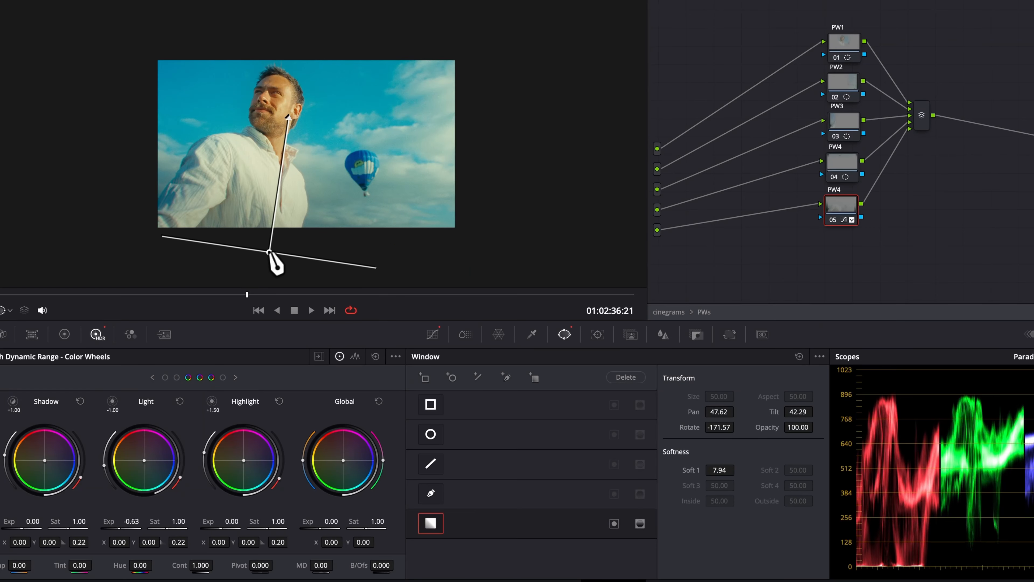
- Compare the image full screen with the fifth node's gradient adjustment switched off and on
{"action": "key", "text": "super+f"}
{"action": "key", "text": "super+d"}
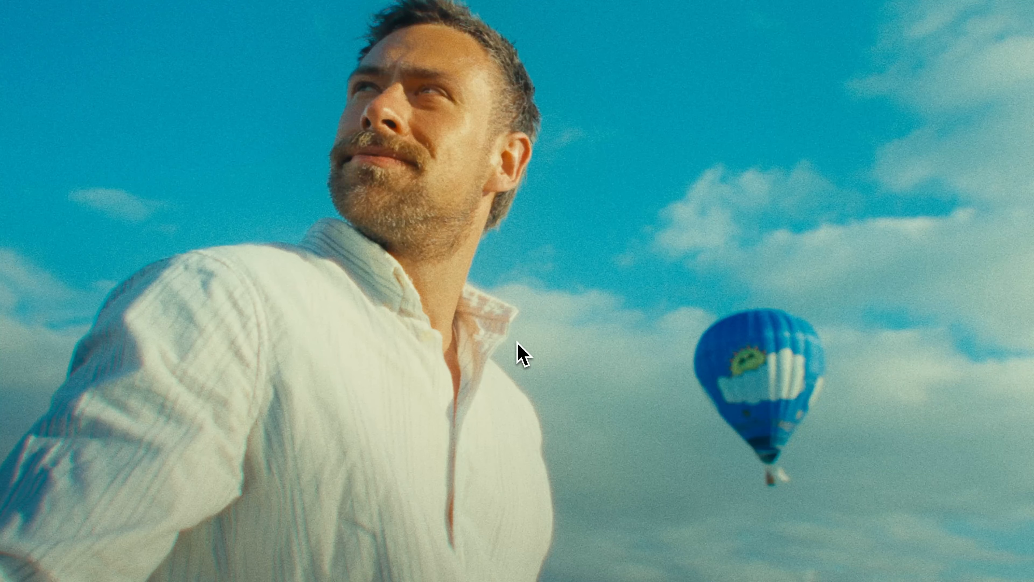
{"action": "key", "text": "super+f"}
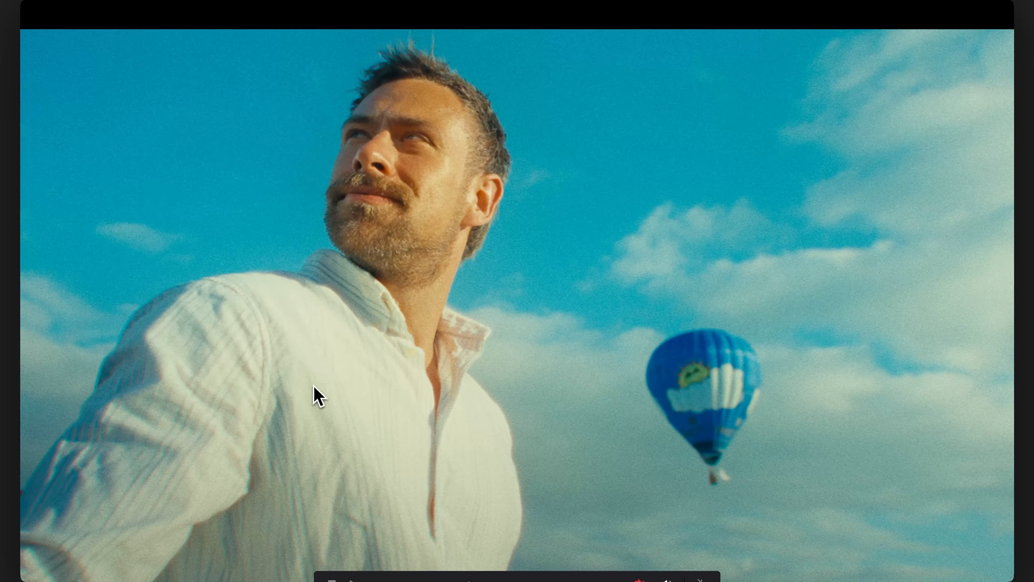
{"action": "key", "text": "super+d"}
{"action": "key", "text": "super+d"}
{"action": "key", "text": "super+f"}
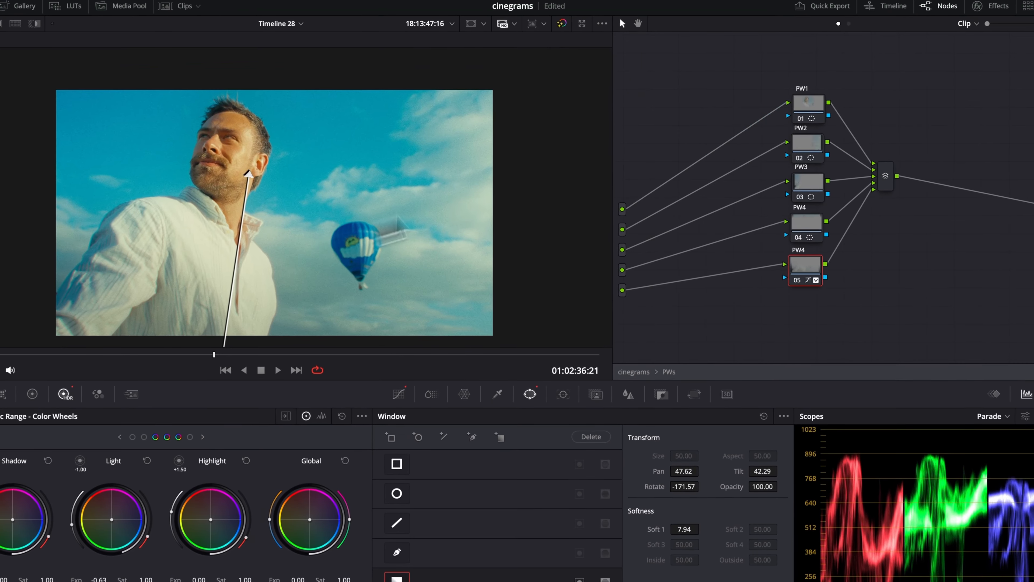
- Enlarge PW1's circular window around the man's face to size 64.69 and aspect 44.70, with softness 8.55
{"action": "left_click", "coordinate": [801, 109]}
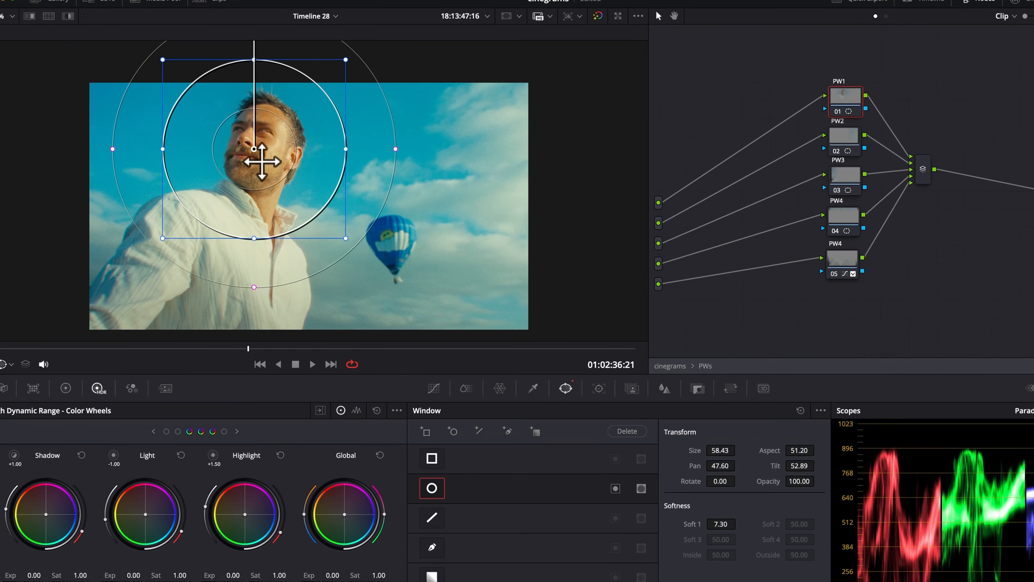
{"action": "left_click_drag", "start_coordinate": [255, 238], "coordinate": [254, 279]}
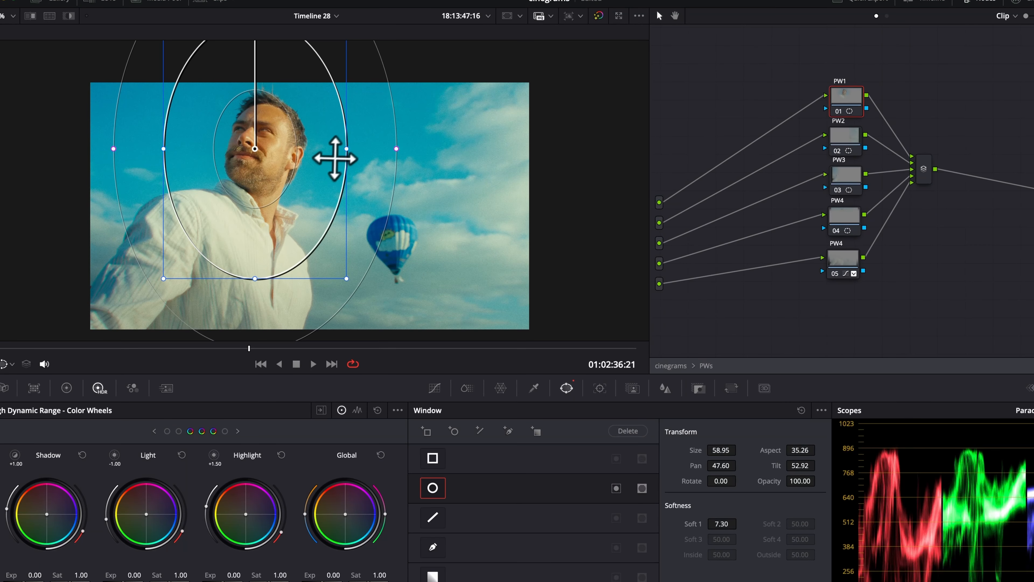
{"action": "left_click_drag", "start_coordinate": [346, 148], "coordinate": [370, 149]}
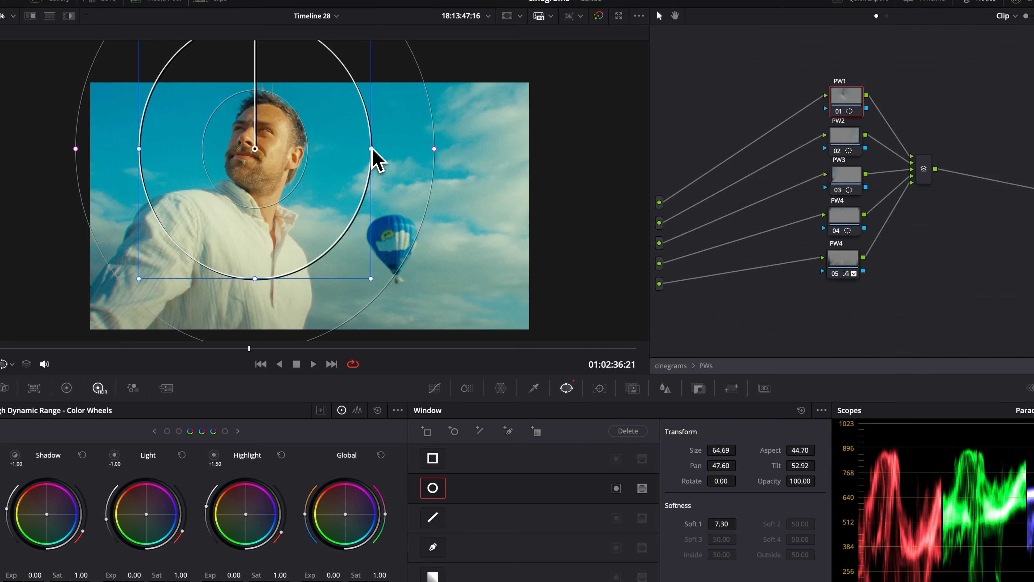
{"action": "left_click_drag", "start_coordinate": [434, 148], "coordinate": [445, 149]}
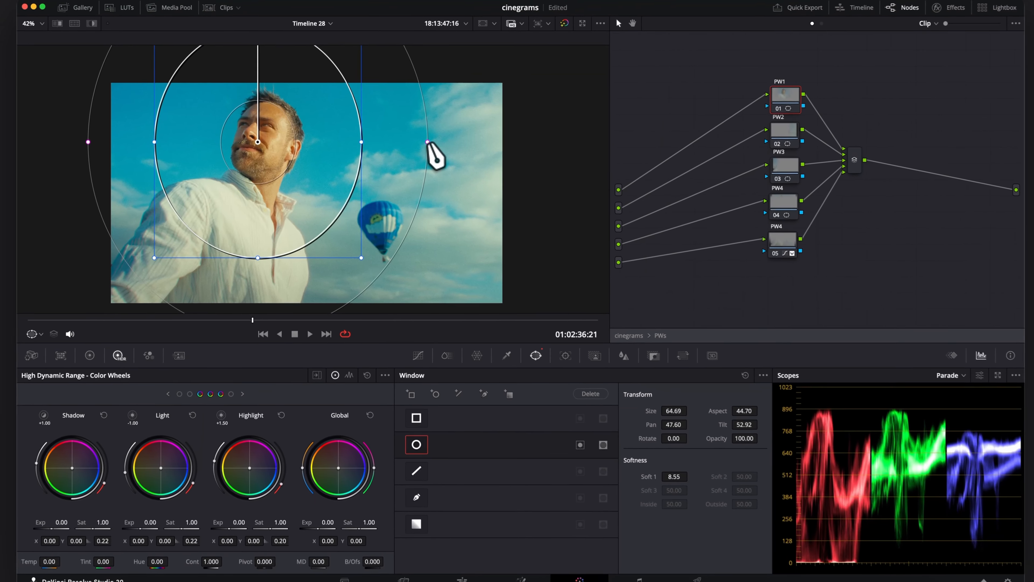
- Check PW1's affected area in the highlight view, and adjust the outer softness edge of its circular window
{"action": "key", "text": "shift+d"}
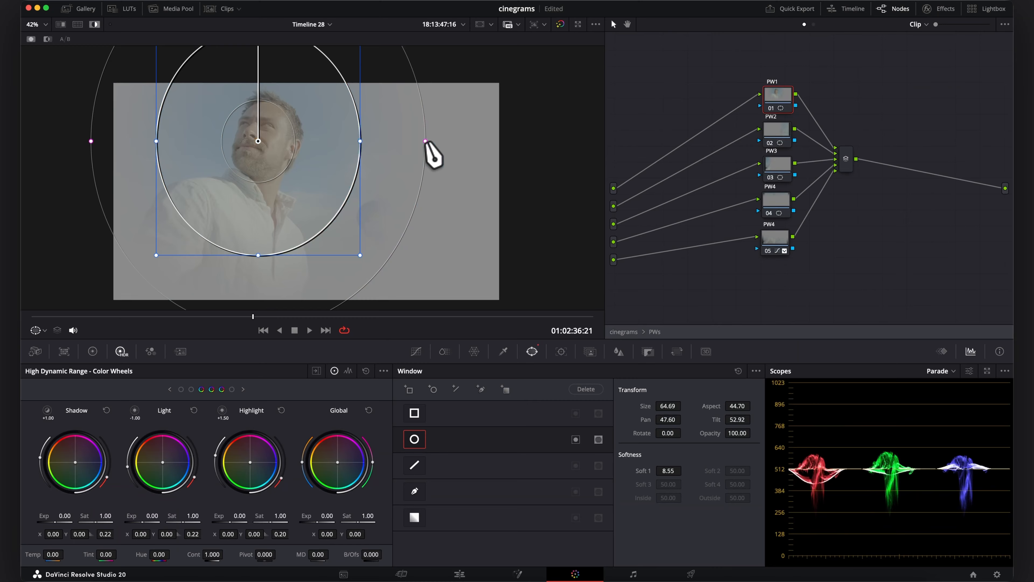
{"action": "key", "text": "shift+d"}
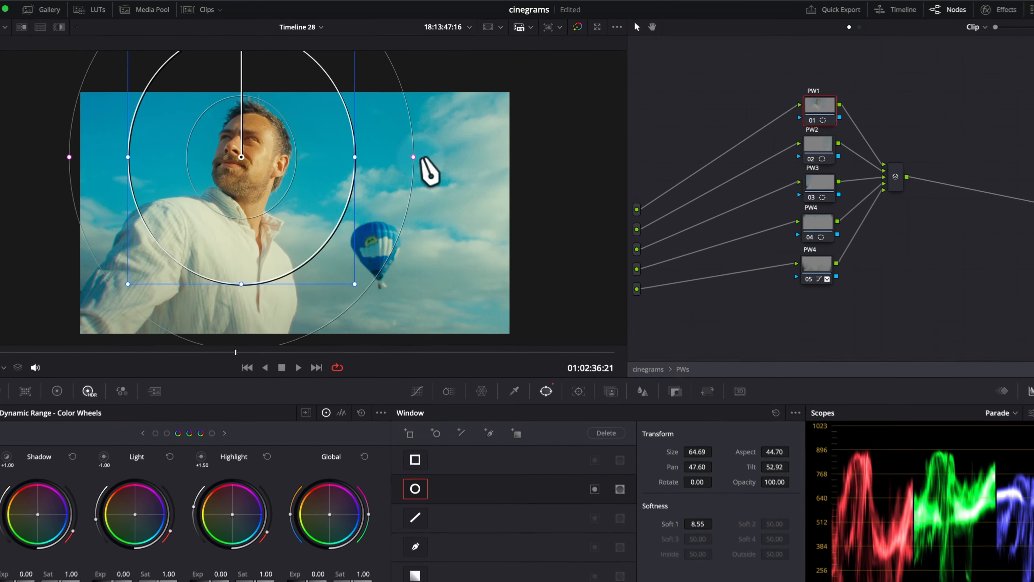
{"action": "left_click_drag", "start_coordinate": [425, 141], "coordinate": [496, 144]}
{"action": "left_click_drag", "start_coordinate": [515, 179], "coordinate": [456, 163]}
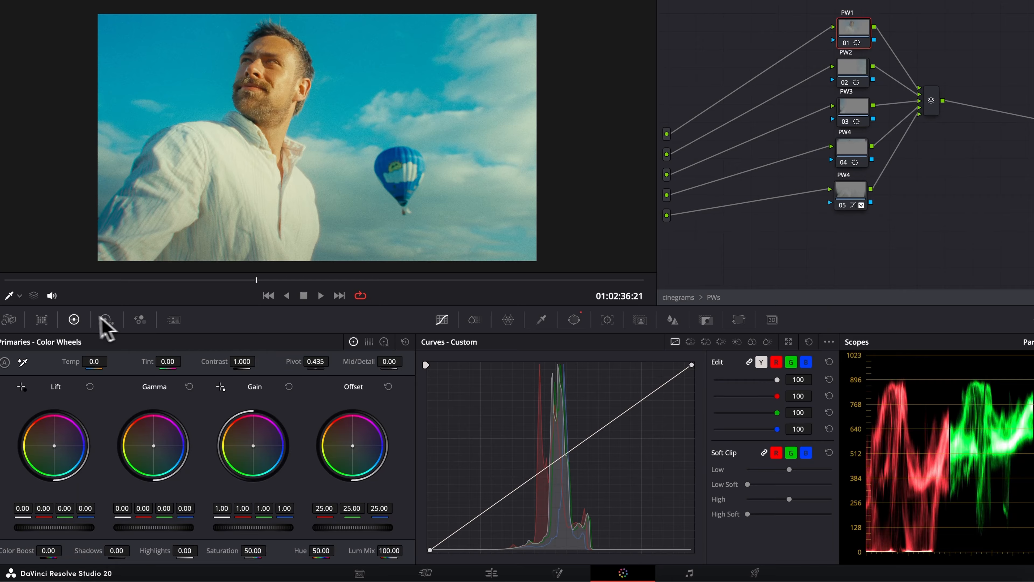
- Set PW1's lift to 0.02 and gain to 0.95, and shape its custom curve with two midtone points
{"action": "left_click_drag", "start_coordinate": [89, 527], "coordinate": [104, 527]}
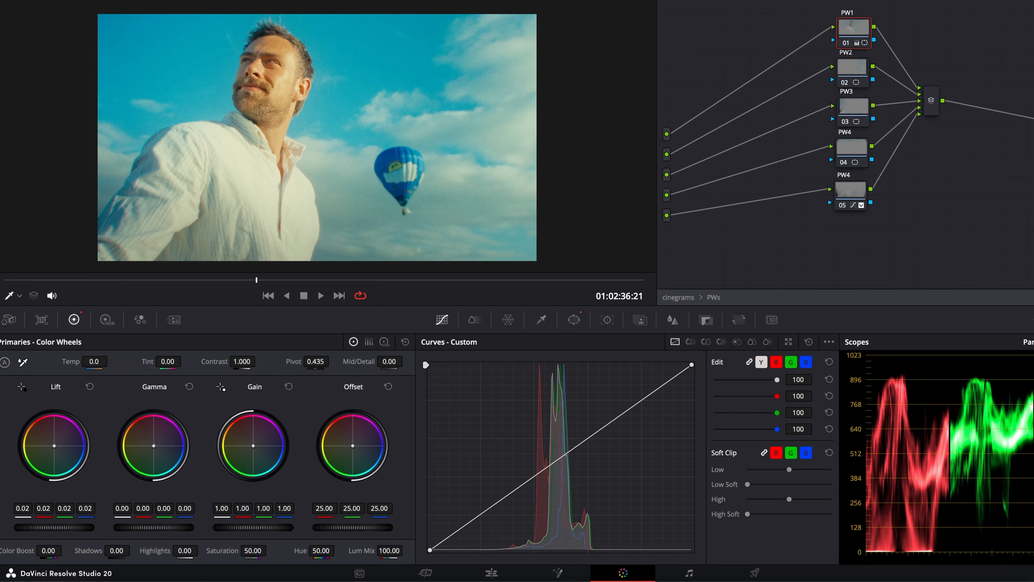
{"action": "left_click_drag", "start_coordinate": [247, 528], "coordinate": [240, 528]}
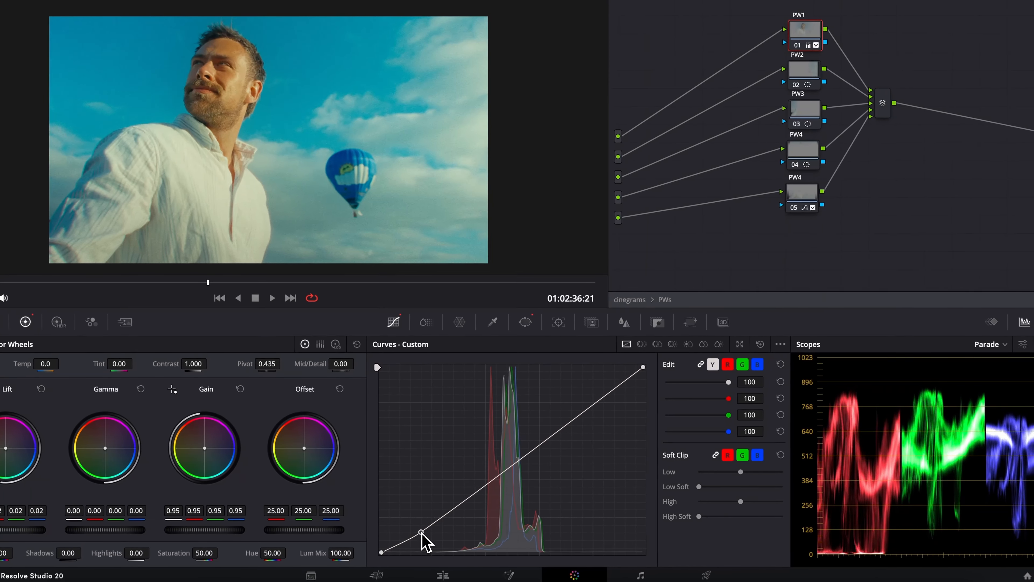
{"action": "left_click", "coordinate": [483, 515]}
{"action": "left_click_drag", "start_coordinate": [434, 518], "coordinate": [526, 452]}
{"action": "left_click_drag", "start_coordinate": [467, 497], "coordinate": [530, 447]}
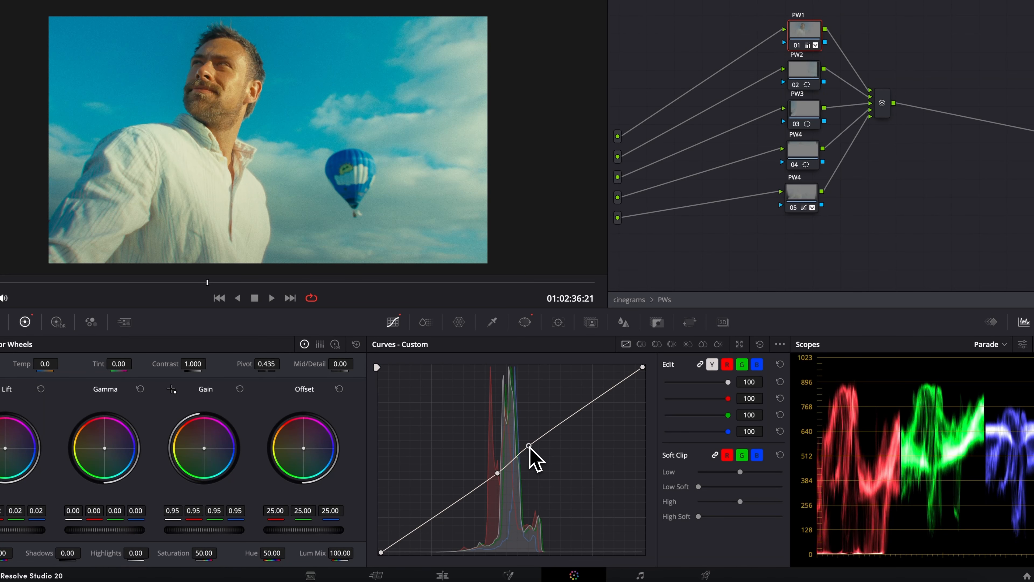
- Return to the main node tree and compare the image with the PWs compound node switched off and on
{"action": "double_click", "coordinate": [676, 304]}
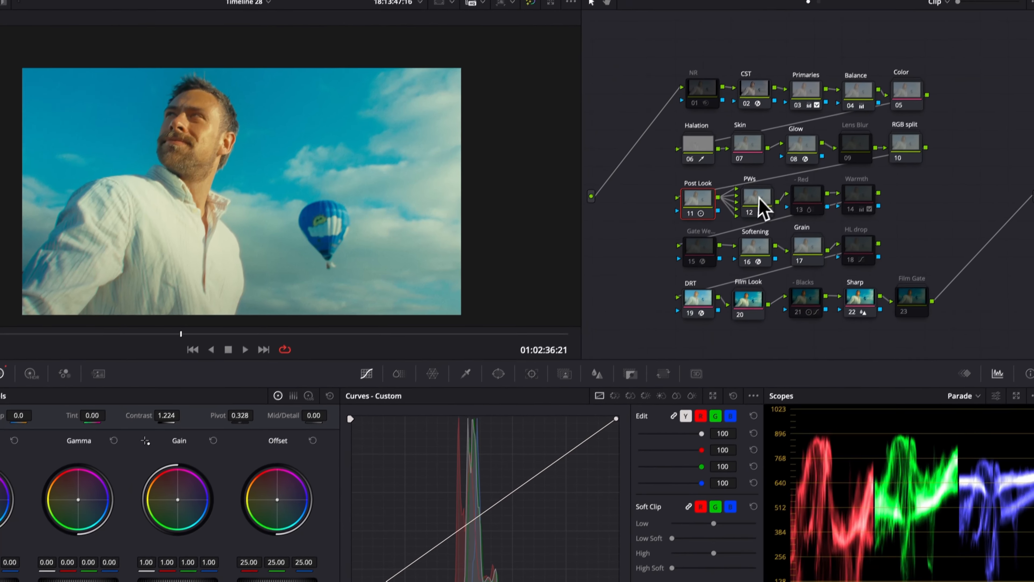
{"action": "left_click", "coordinate": [785, 154]}
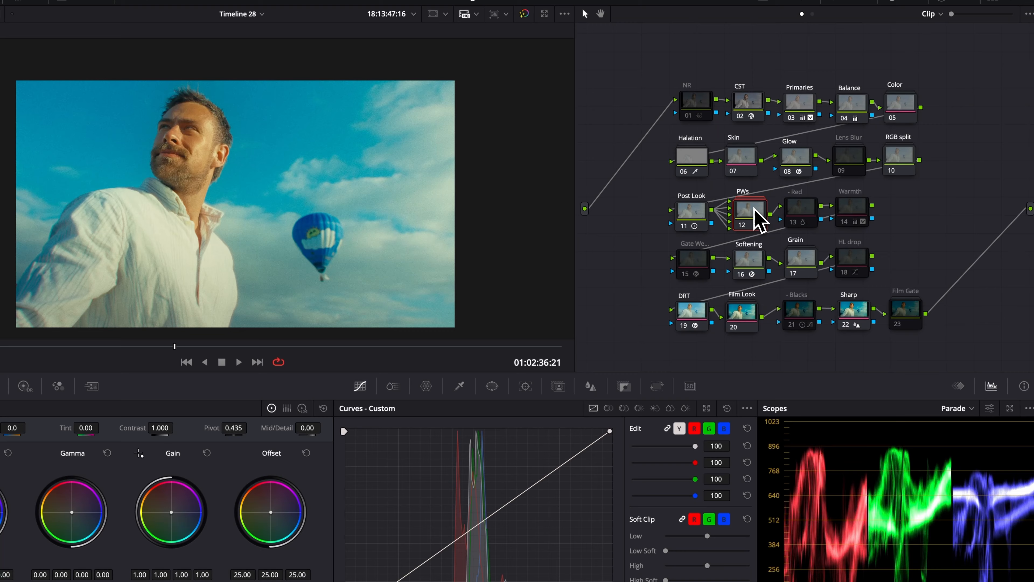
{"action": "key", "text": "super+d"}
{"action": "key", "text": "super+d"}
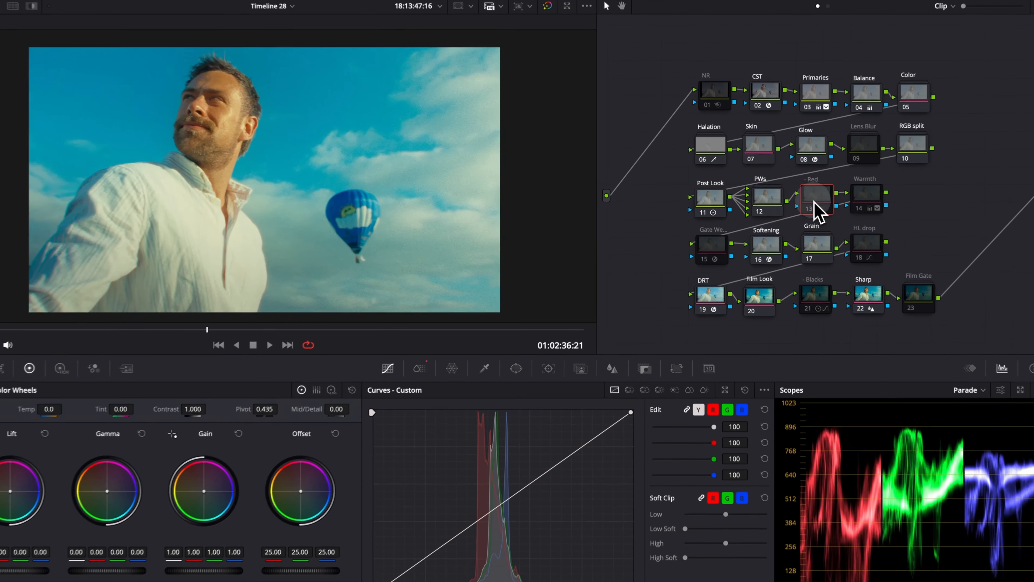
- Compare the image with the - Red node and the Warmth node each switched on and off
{"action": "left_click", "coordinate": [801, 195]}
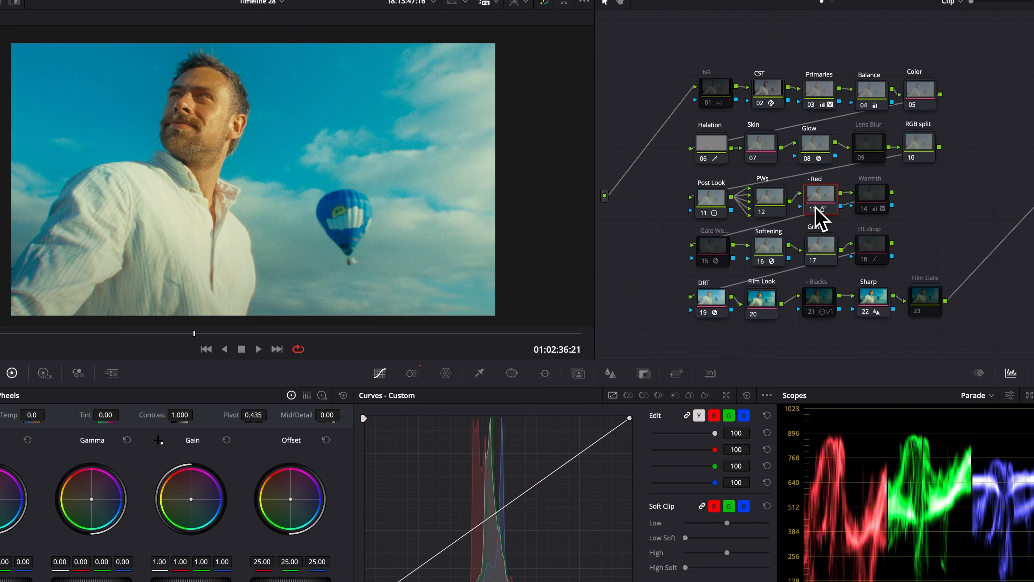
{"action": "left_click", "coordinate": [815, 210]}
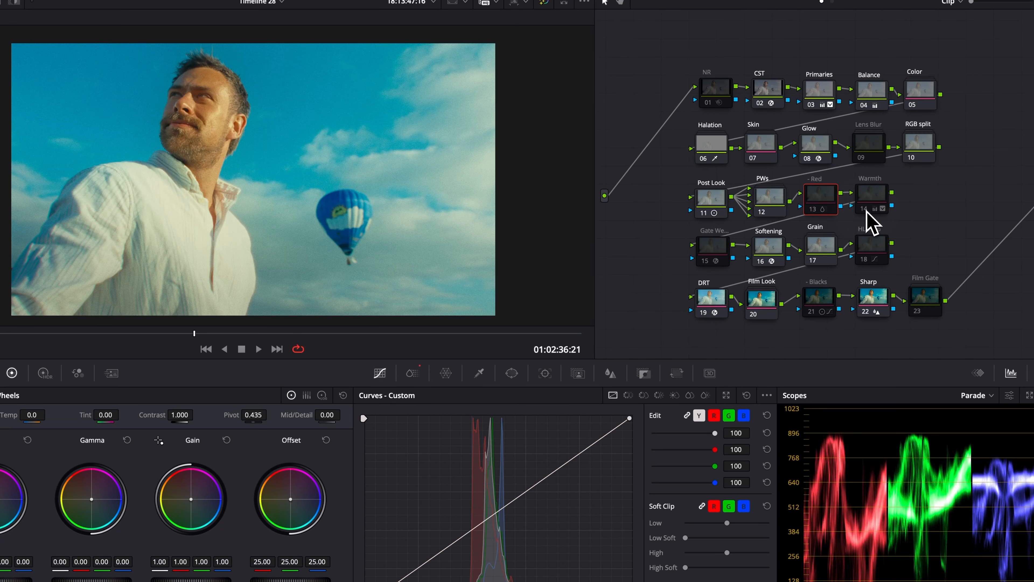
{"action": "left_click", "coordinate": [866, 211]}
{"action": "left_click", "coordinate": [866, 211]}
{"action": "left_click", "coordinate": [866, 211]}
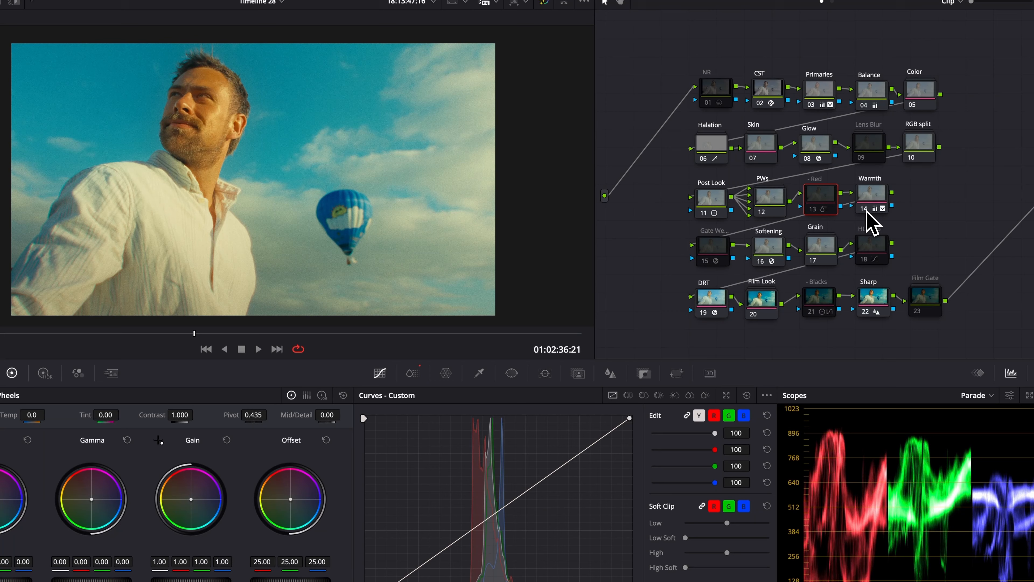
{"action": "left_click", "coordinate": [866, 211]}
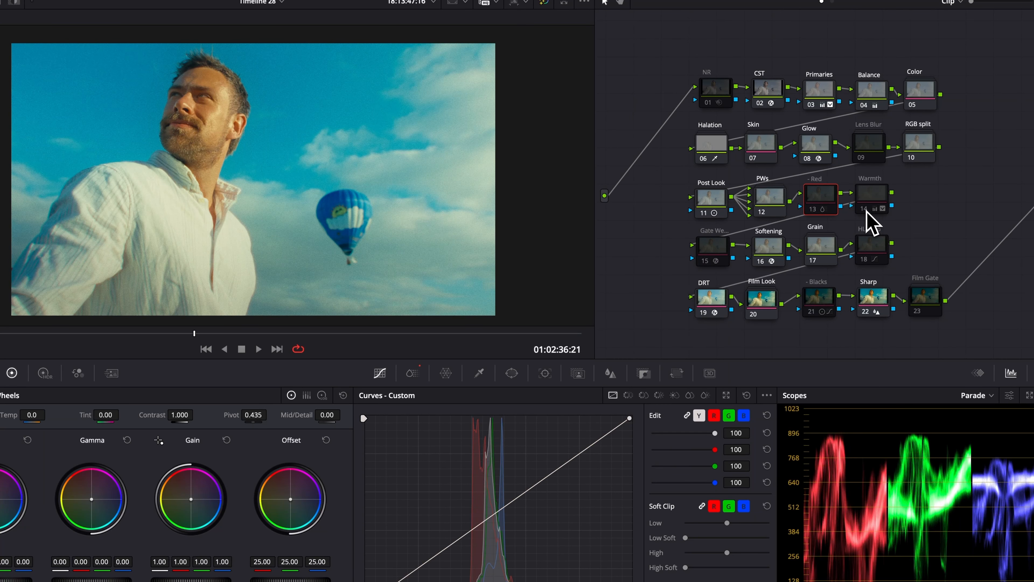
- Preview the Gate Weave node's camera shake by playing the clip with it enabled, and leave the node disabled
{"action": "left_click", "coordinate": [706, 261]}
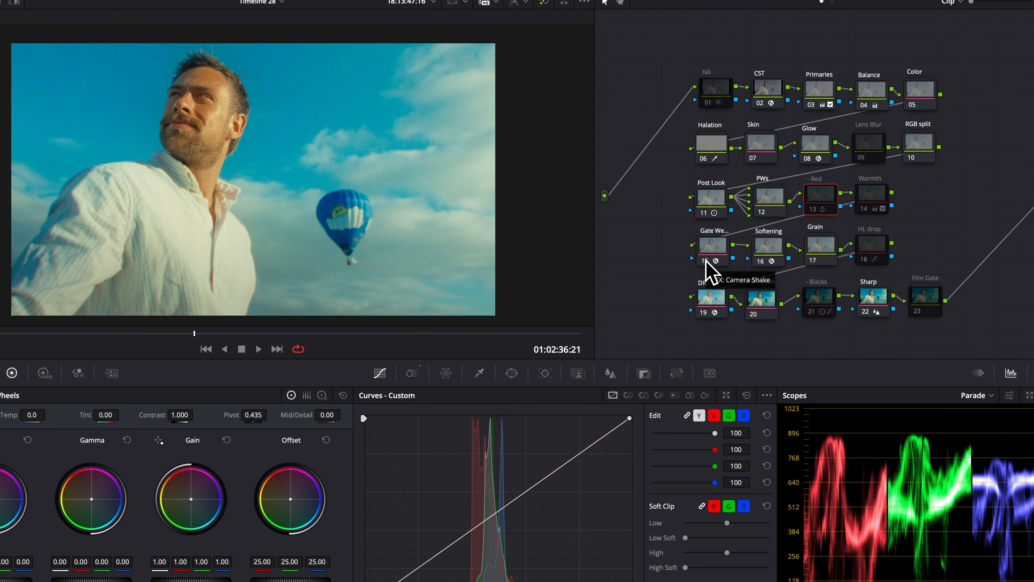
{"action": "left_click", "coordinate": [705, 261]}
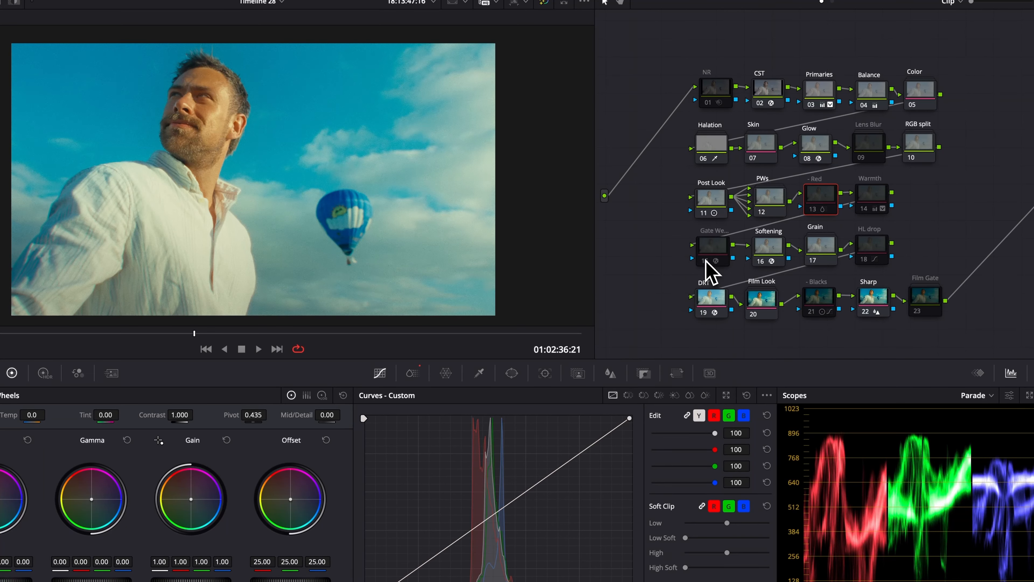
{"action": "left_click", "coordinate": [705, 261]}
{"action": "key", "text": "space"}
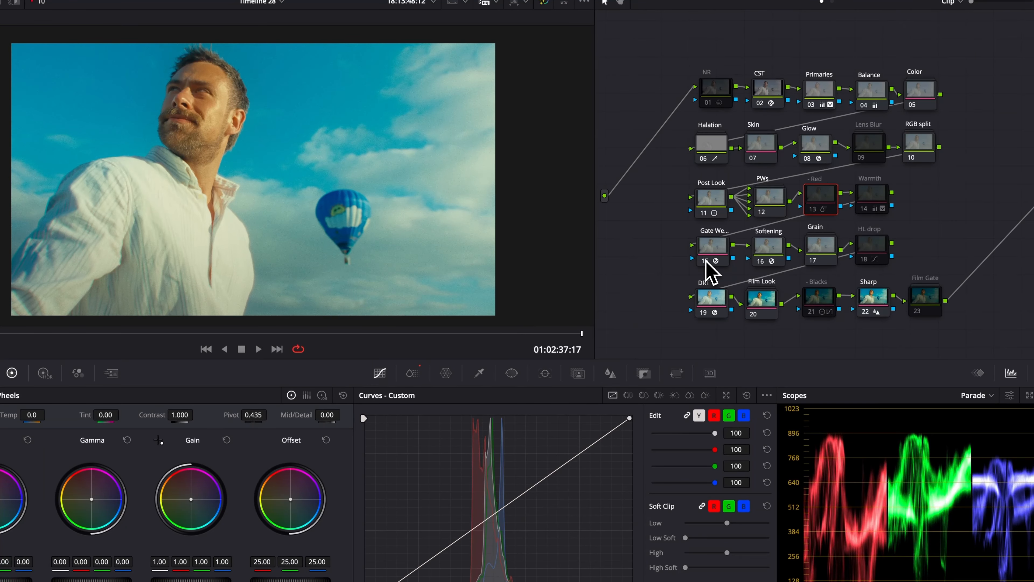
{"action": "left_click", "coordinate": [706, 261]}
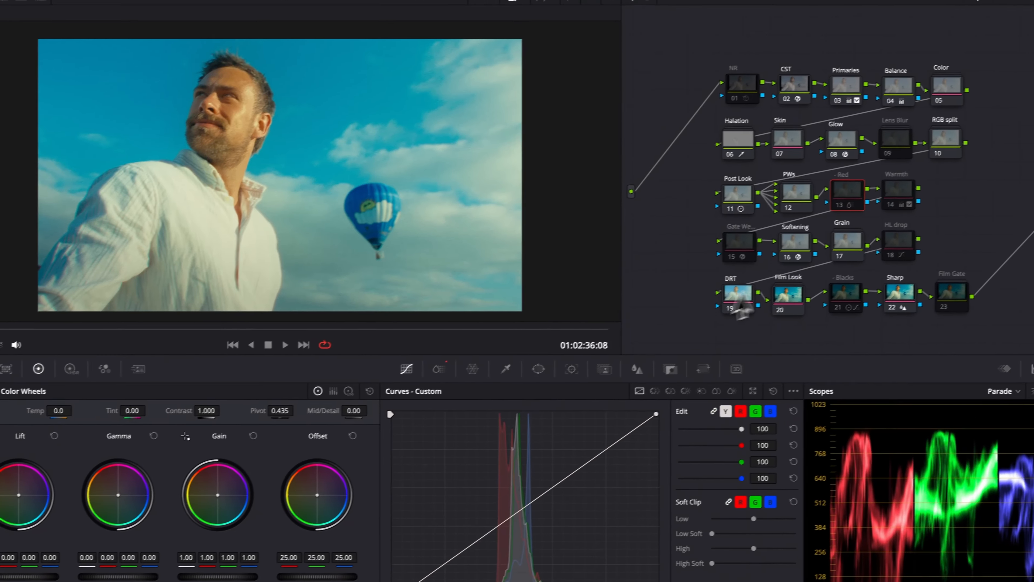
- Inspect the Softening node's Gaussian Blur strength in its effect settings
{"action": "left_click", "coordinate": [817, 240]}
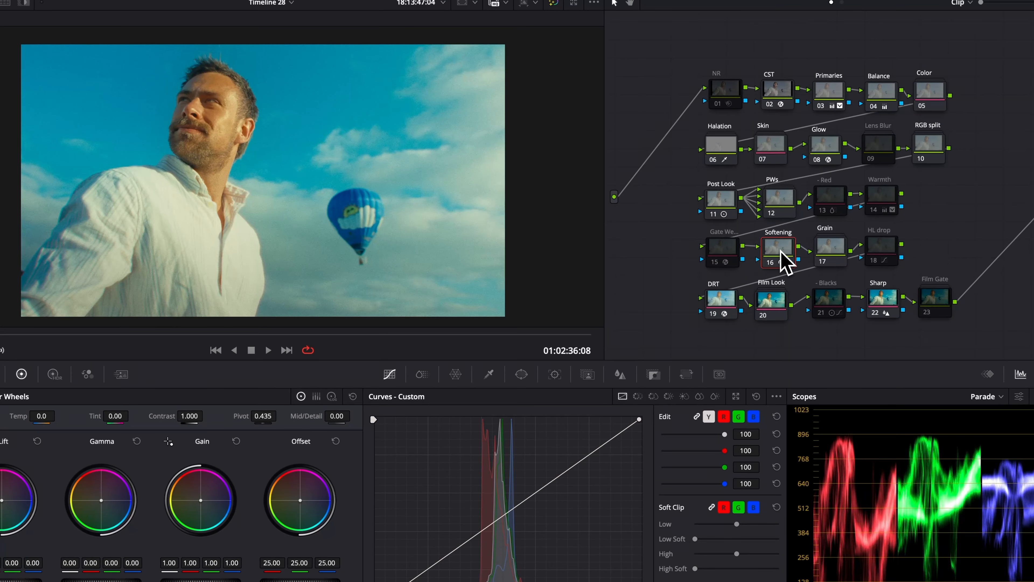
{"action": "left_click", "coordinate": [834, 249]}
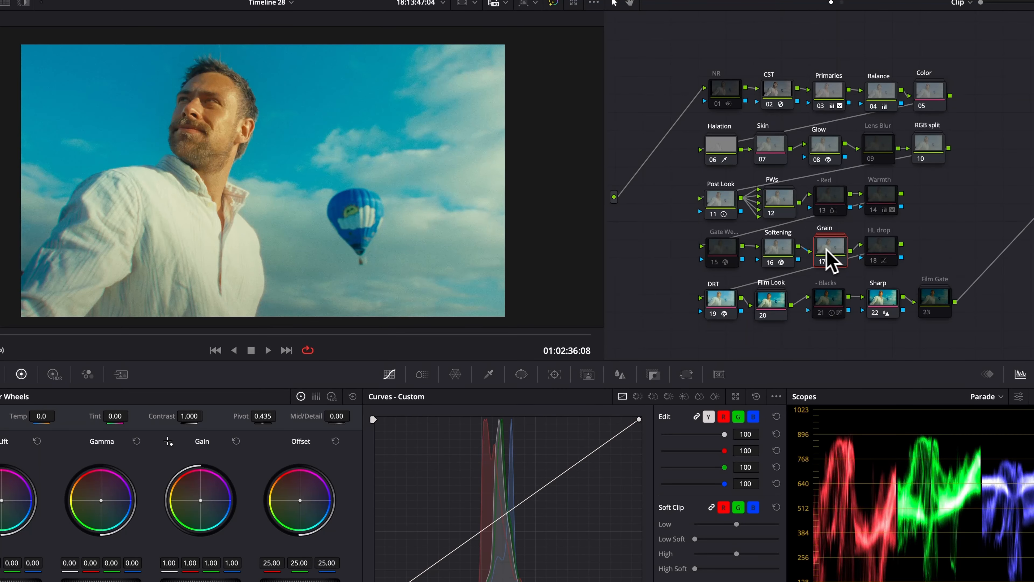
{"action": "left_click", "coordinate": [776, 250]}
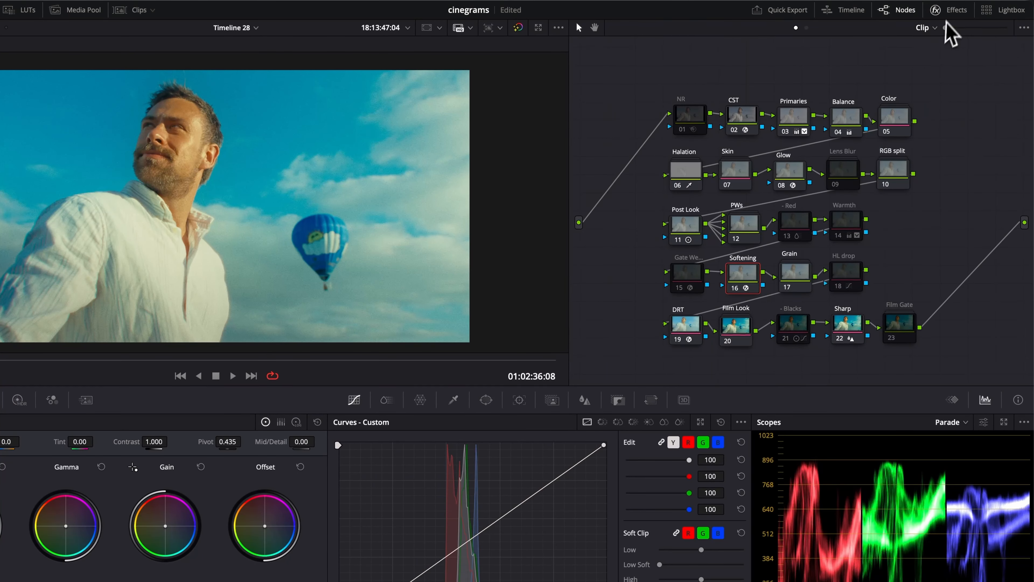
{"action": "left_click", "coordinate": [948, 11]}
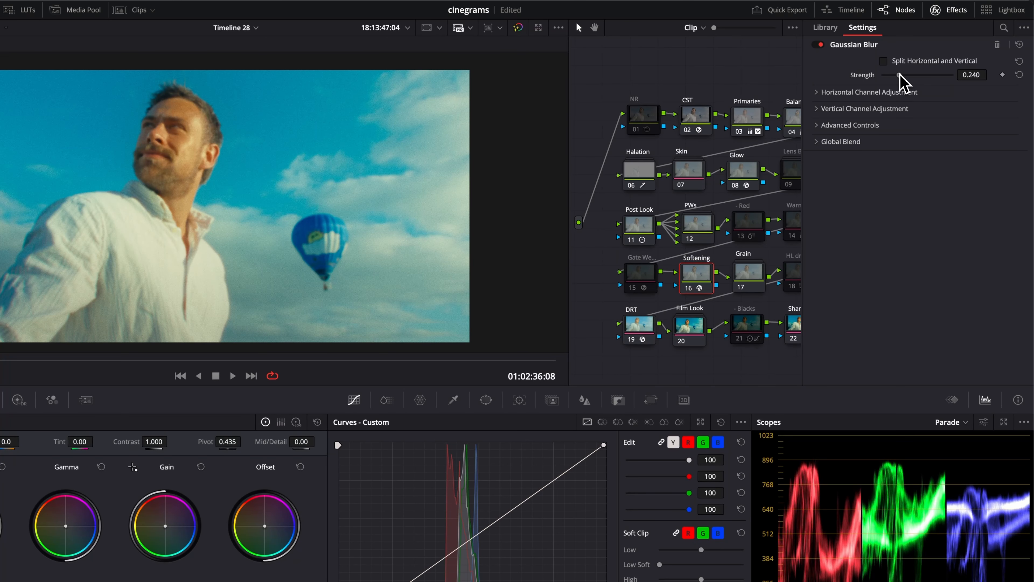
{"action": "left_click", "coordinate": [955, 12]}
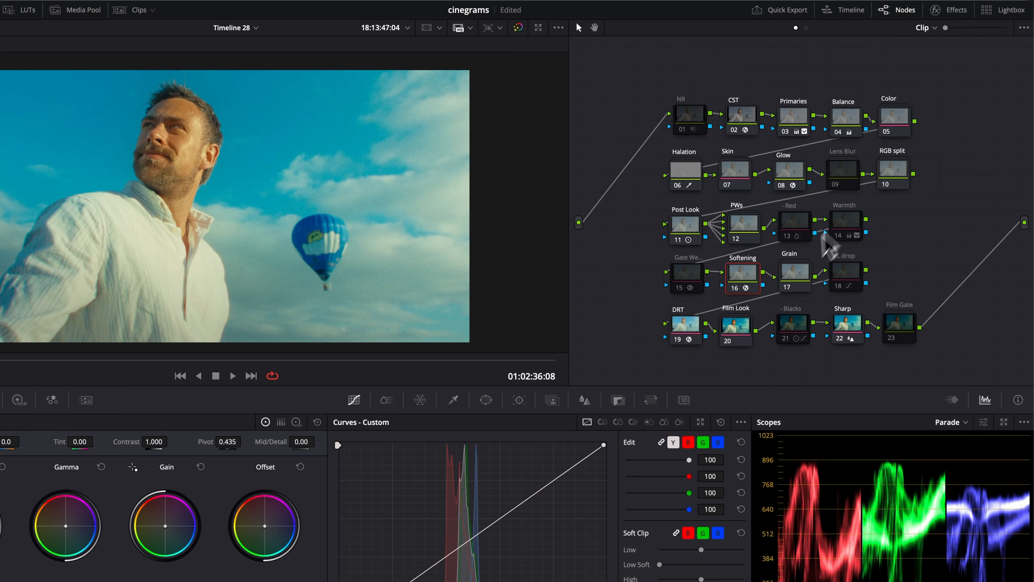
- Open the Grain compound node and examine the Grain 4K result full screen
{"action": "right_click", "coordinate": [800, 271]}
{"action": "left_click", "coordinate": [810, 290]}
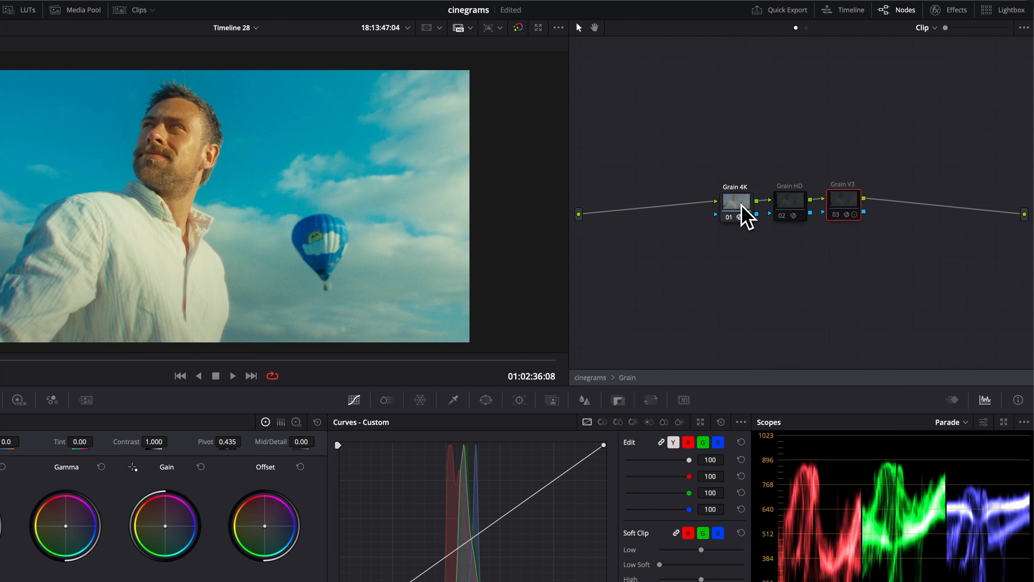
{"action": "key", "text": "super+f"}
{"action": "key", "text": "super+f"}
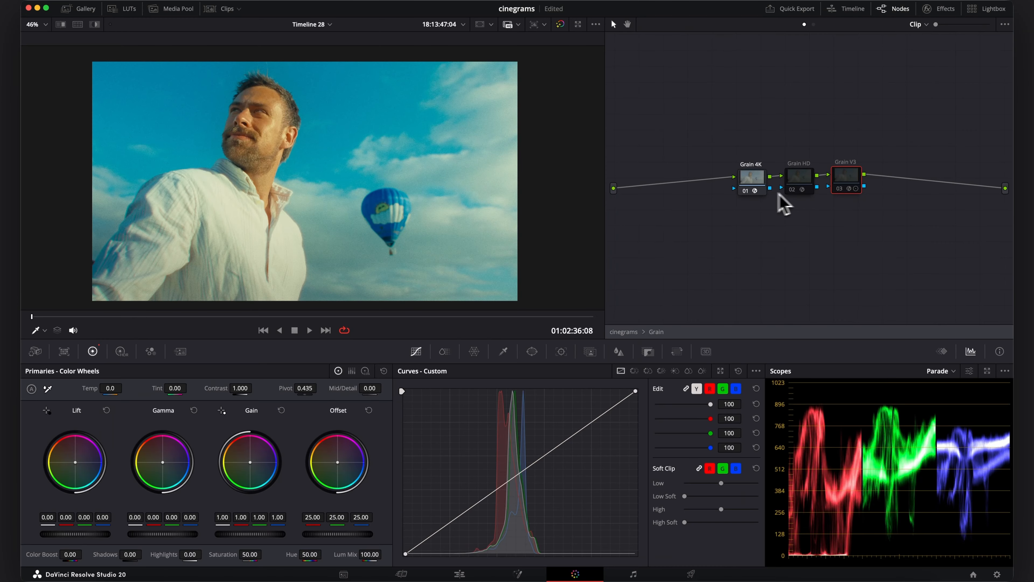
- Try the Grain HD and Grain V3 nodes in place of Grain 4K and check the grain full screen
{"action": "left_click", "coordinate": [796, 186]}
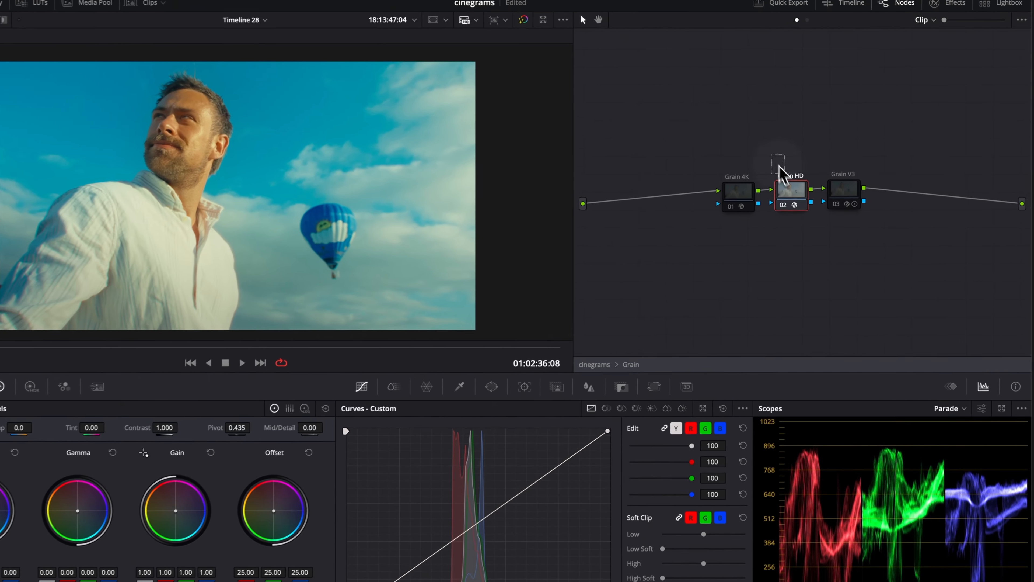
{"action": "left_click_drag", "start_coordinate": [783, 145], "coordinate": [820, 205]}
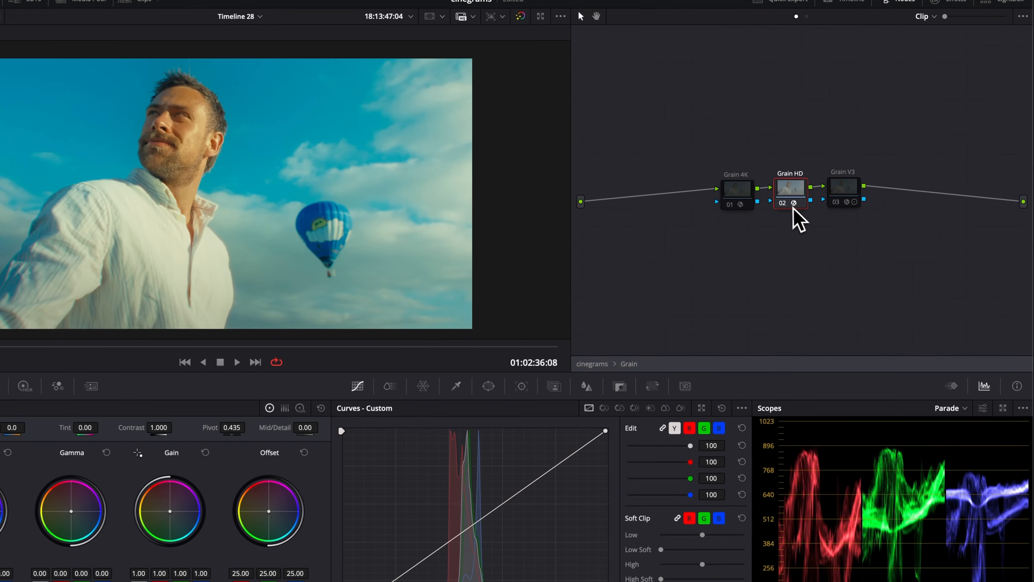
{"action": "left_click", "coordinate": [753, 186]}
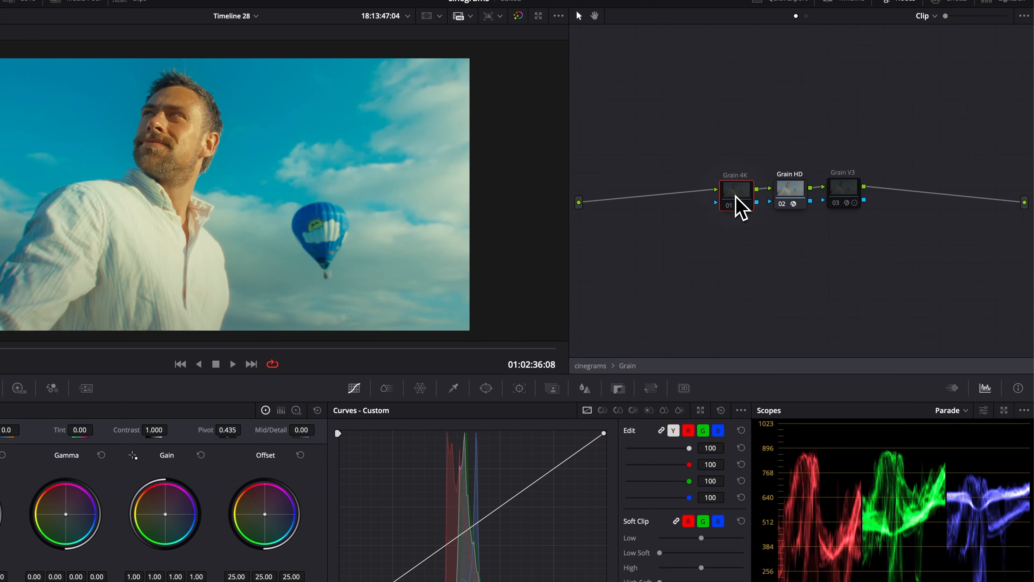
{"action": "key", "text": "ctrl+v"}
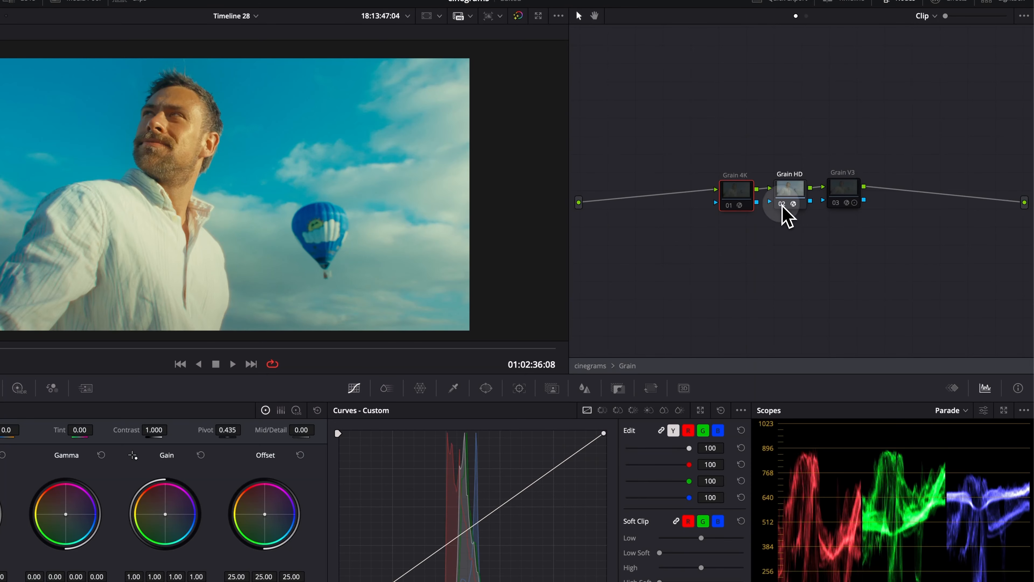
{"action": "left_click", "coordinate": [839, 202]}
{"action": "key", "text": "super+f"}
{"action": "key", "text": "super+f"}
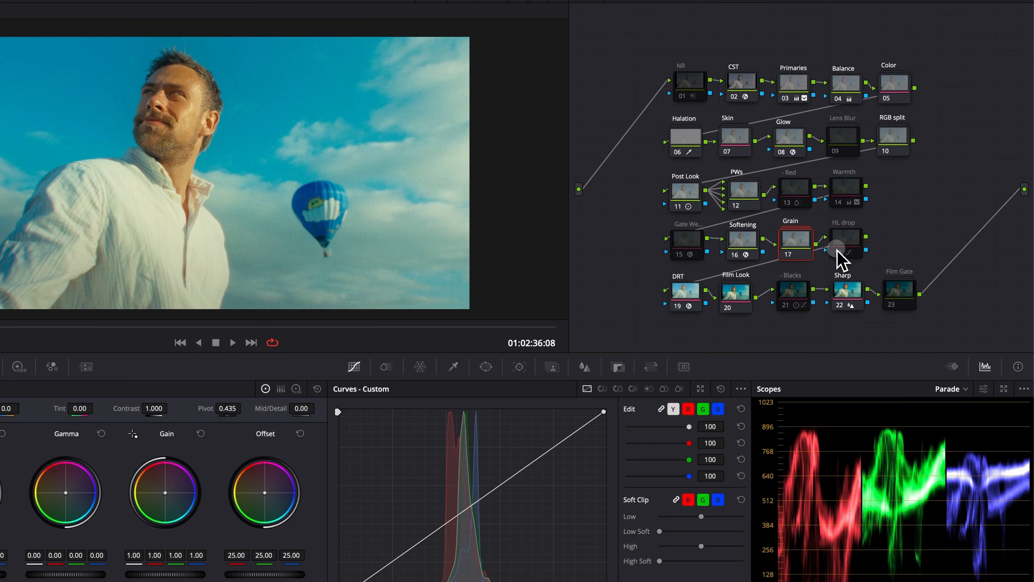
- Enable the HL drop and - Blacks nodes in the main node tree, comparing the image with - Blacks off and on
{"action": "left_click", "coordinate": [838, 253]}
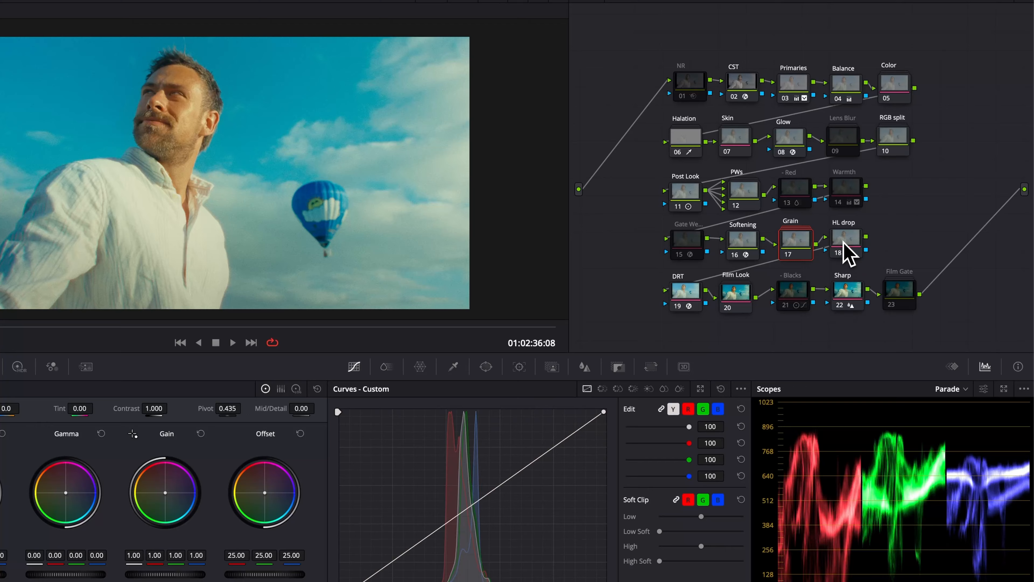
{"action": "left_click", "coordinate": [846, 245]}
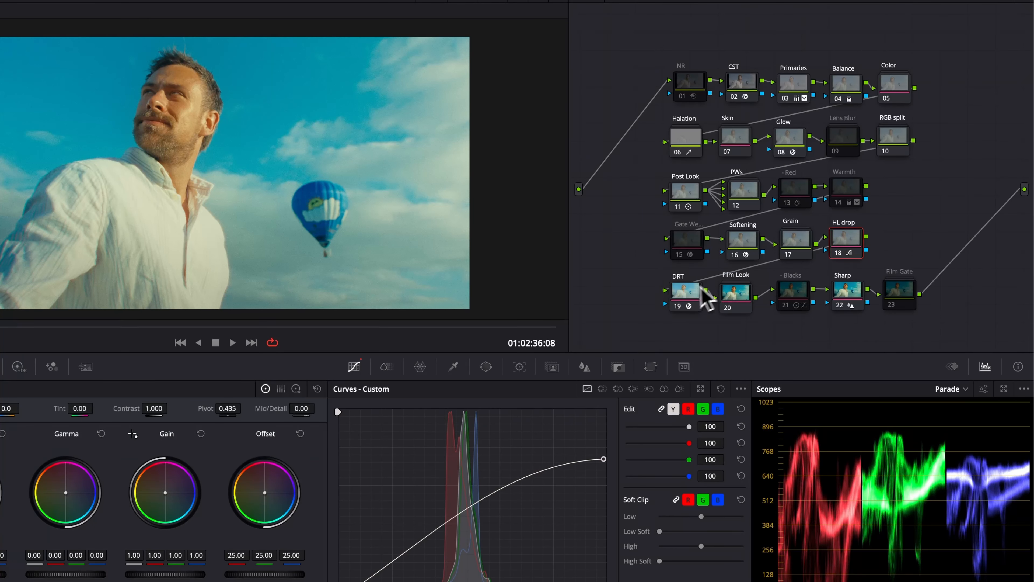
{"action": "left_click", "coordinate": [721, 299]}
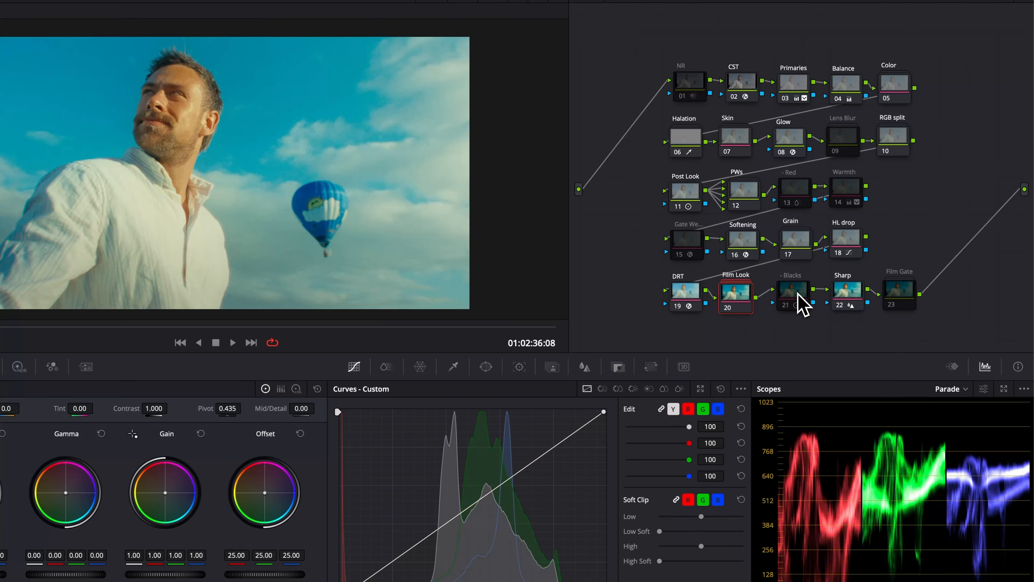
{"action": "left_click", "coordinate": [794, 302]}
{"action": "left_click", "coordinate": [786, 306]}
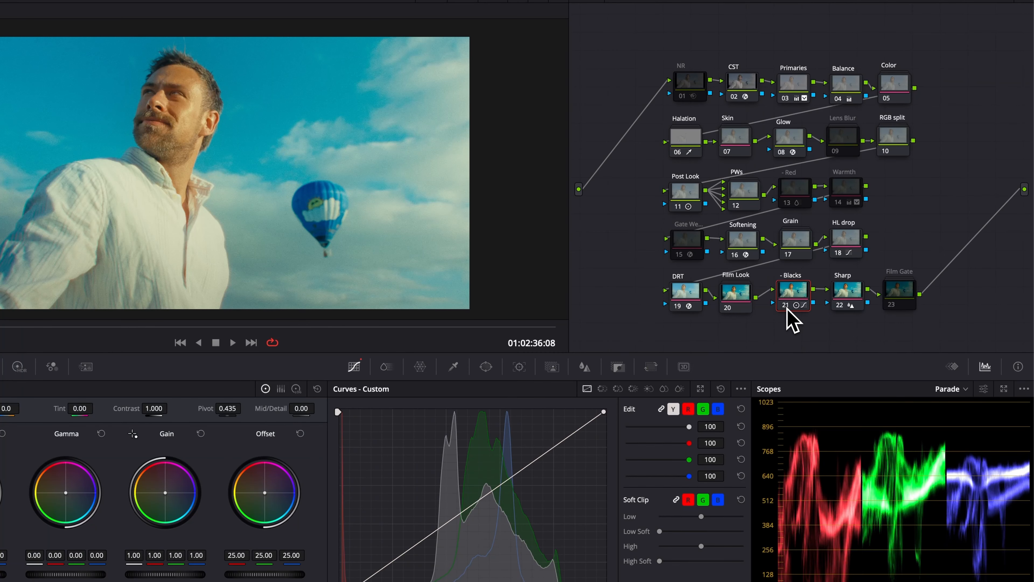
{"action": "left_click", "coordinate": [787, 308]}
{"action": "left_click", "coordinate": [787, 308]}
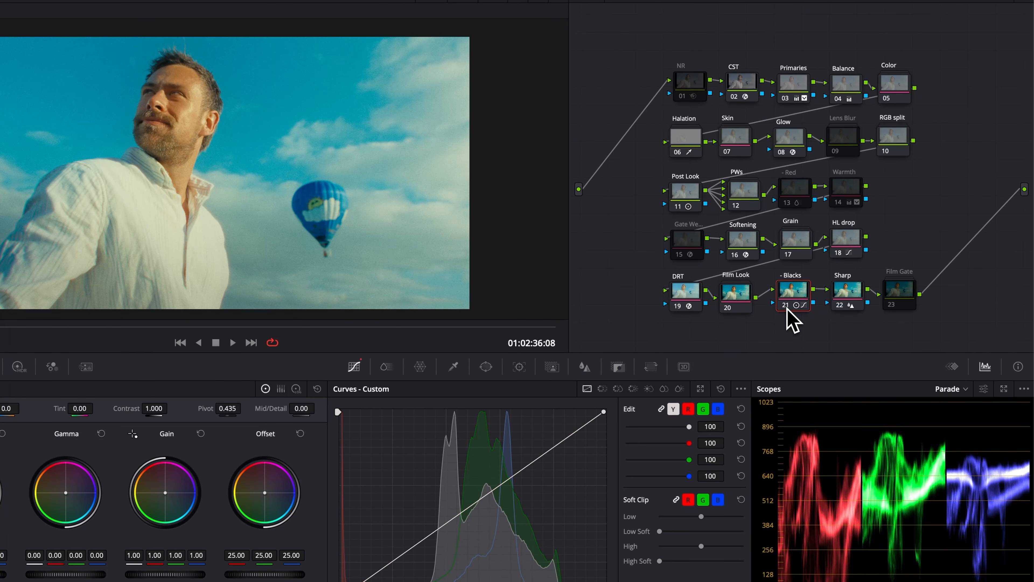
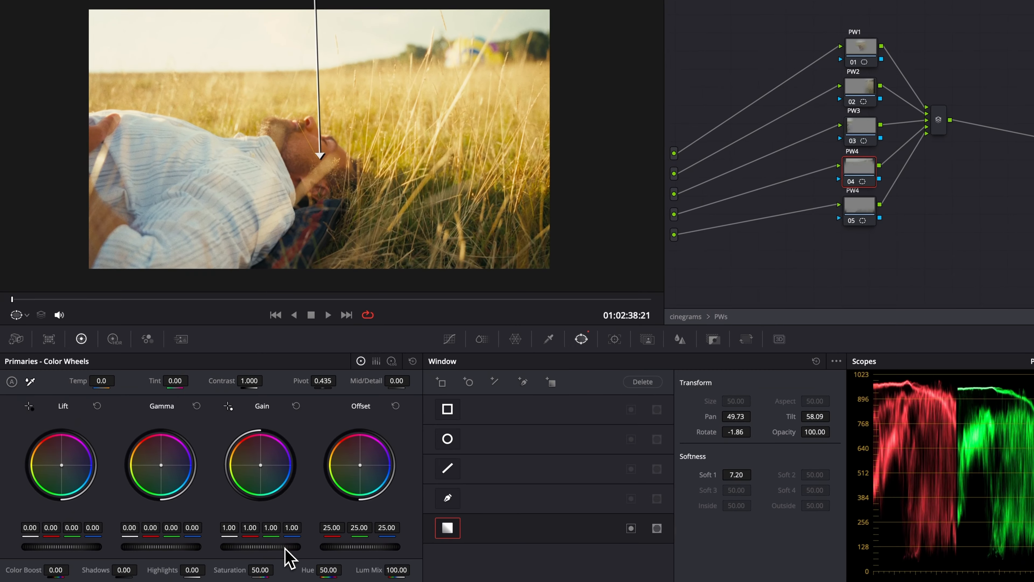
- Lower the upper PW4 node's Gain to 0.81 and tint it blue, with red 0.78, green 0.81 and blue 0.89
{"action": "left_click_drag", "start_coordinate": [267, 570], "coordinate": [236, 545]}
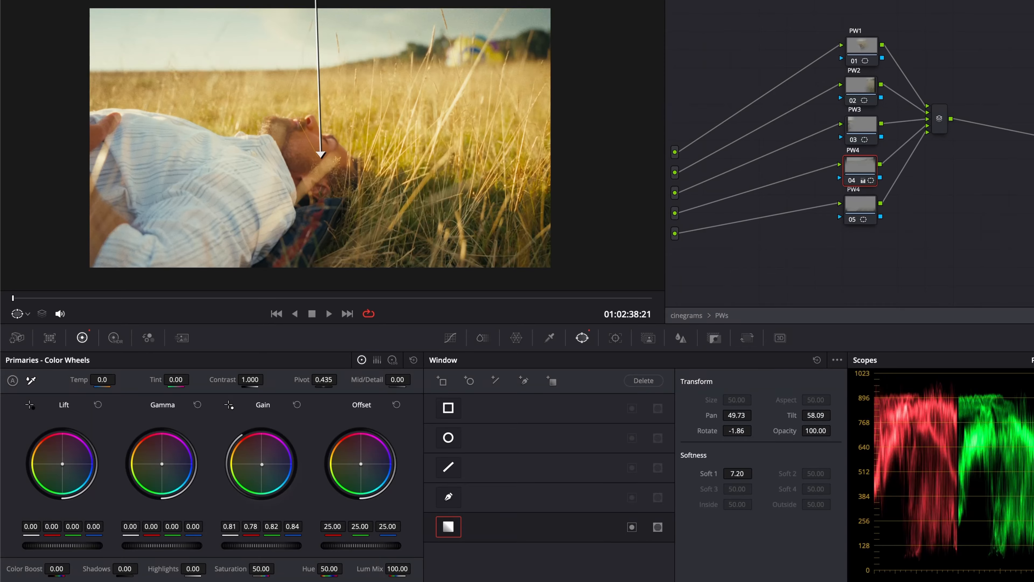
{"action": "left_click_drag", "start_coordinate": [262, 464], "coordinate": [262, 464]}
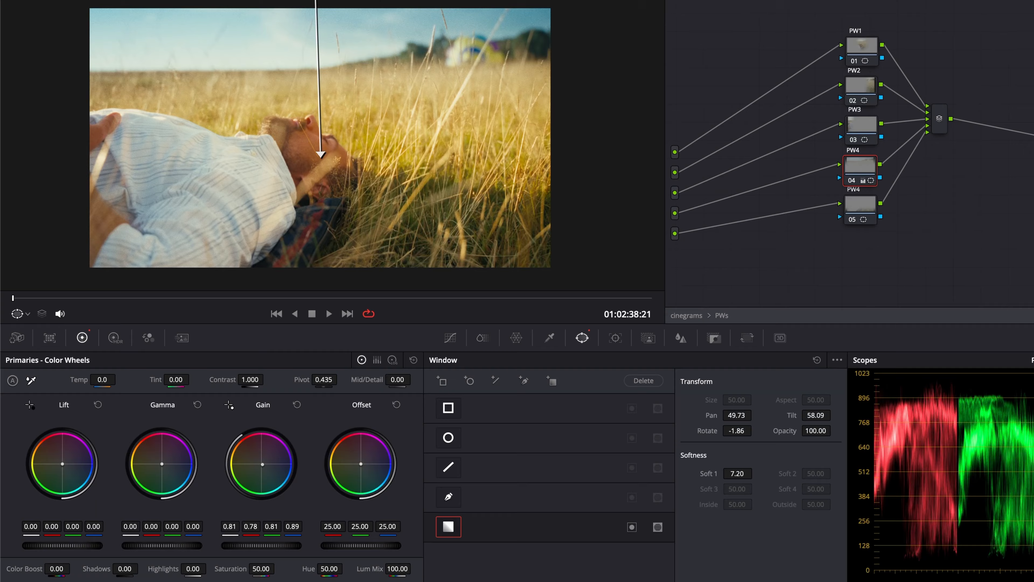
- Adjust PW4's gradient window to pan 49.23, tilt 57.10, rotation -6.26 and softness 4.82, and return to the main node tree
{"action": "scroll", "coordinate": [361, 107], "scroll_direction": "down", "scroll_amount": 4}
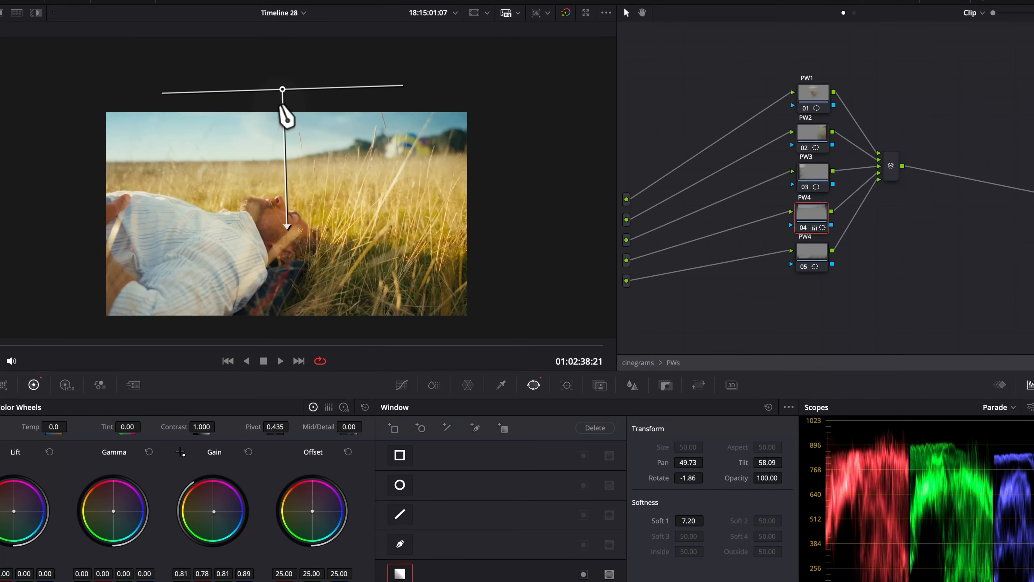
{"action": "left_click_drag", "start_coordinate": [283, 97], "coordinate": [276, 110]}
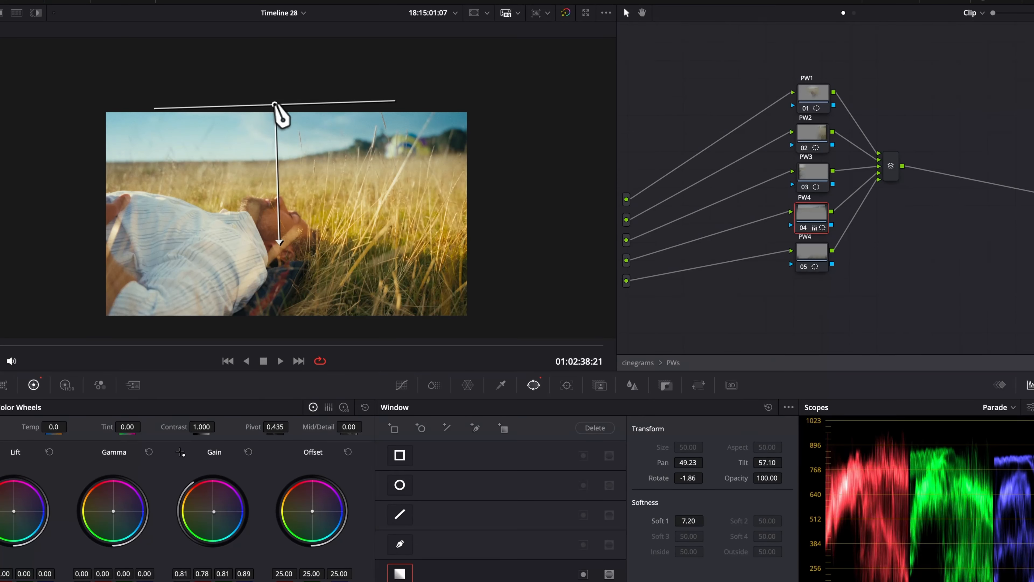
{"action": "left_click_drag", "start_coordinate": [279, 242], "coordinate": [286, 197]}
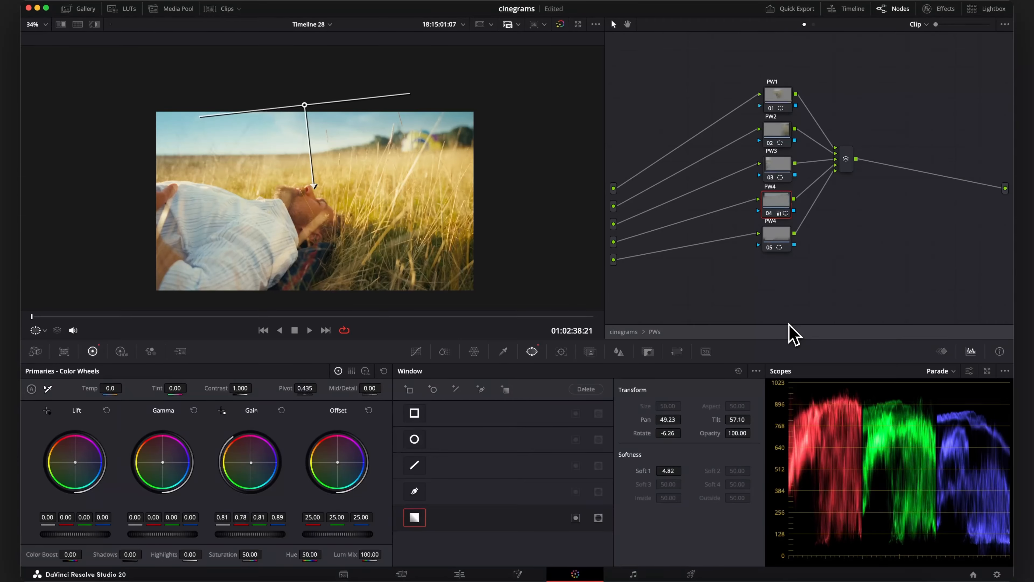
{"action": "left_click", "coordinate": [623, 331]}
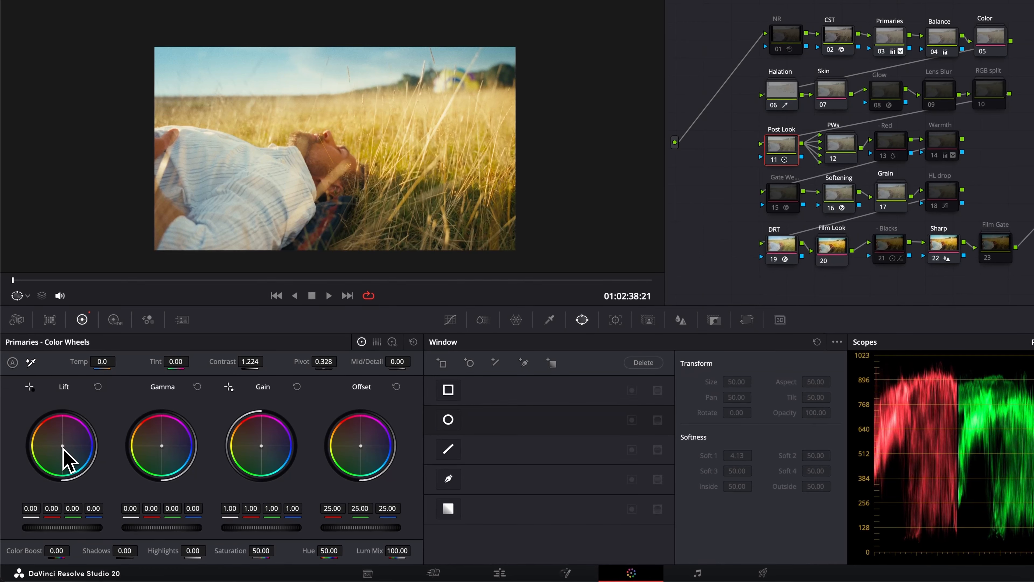
- In the Post Look node, set Lift red to -0.01, Gamma red to 0.01 and Gamma blue to -0.01, checking the result full screen
{"action": "left_click_drag", "start_coordinate": [62, 445], "coordinate": [66, 448]}
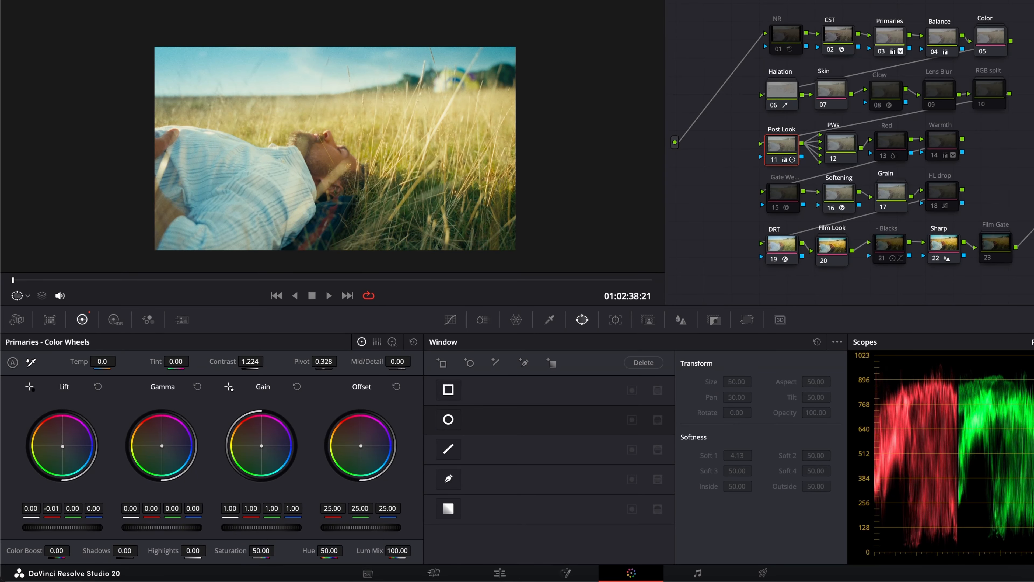
{"action": "left_click_drag", "start_coordinate": [162, 445], "coordinate": [161, 444]}
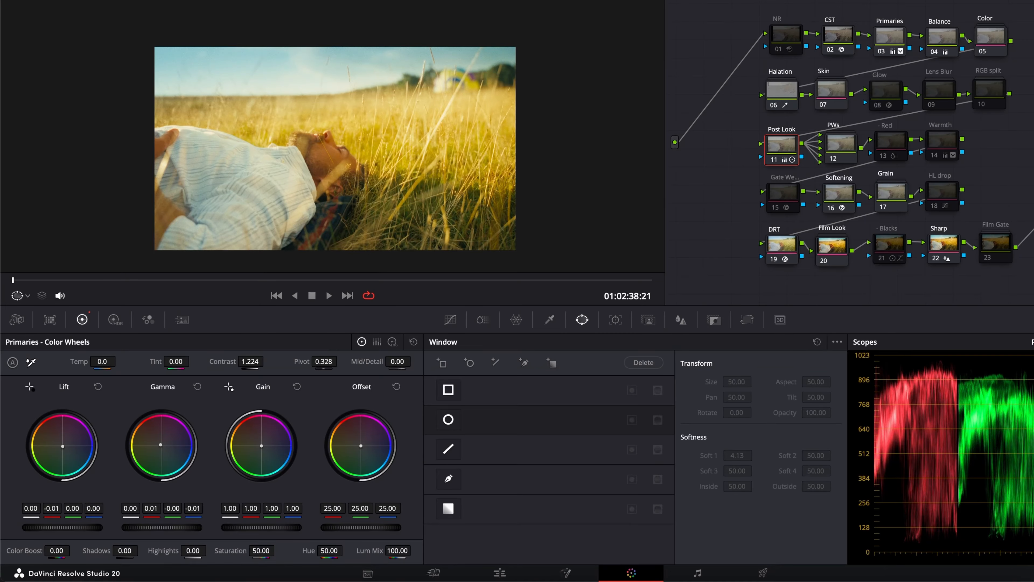
{"action": "key", "text": "super+f"}
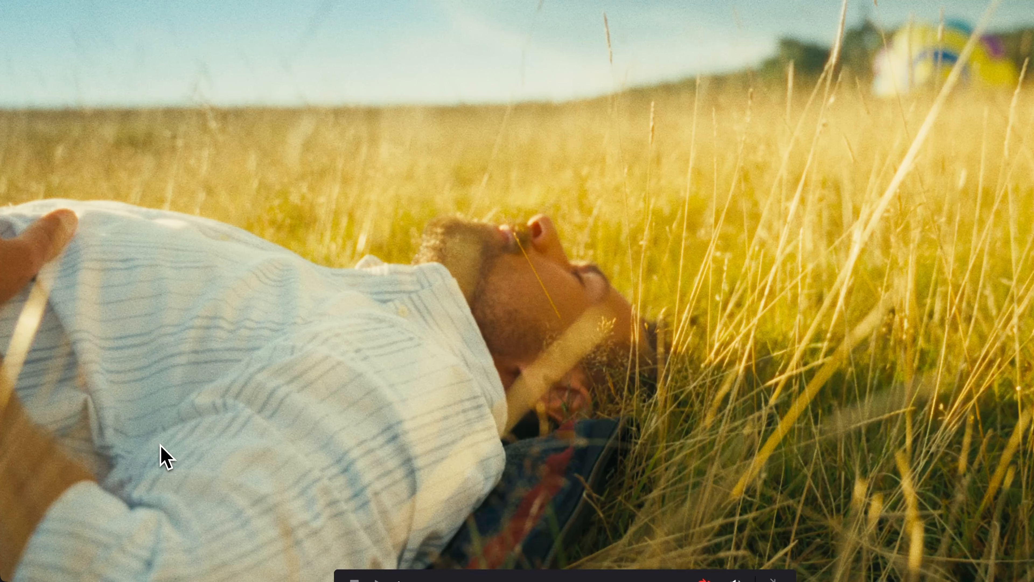
{"action": "key", "text": "super+f"}
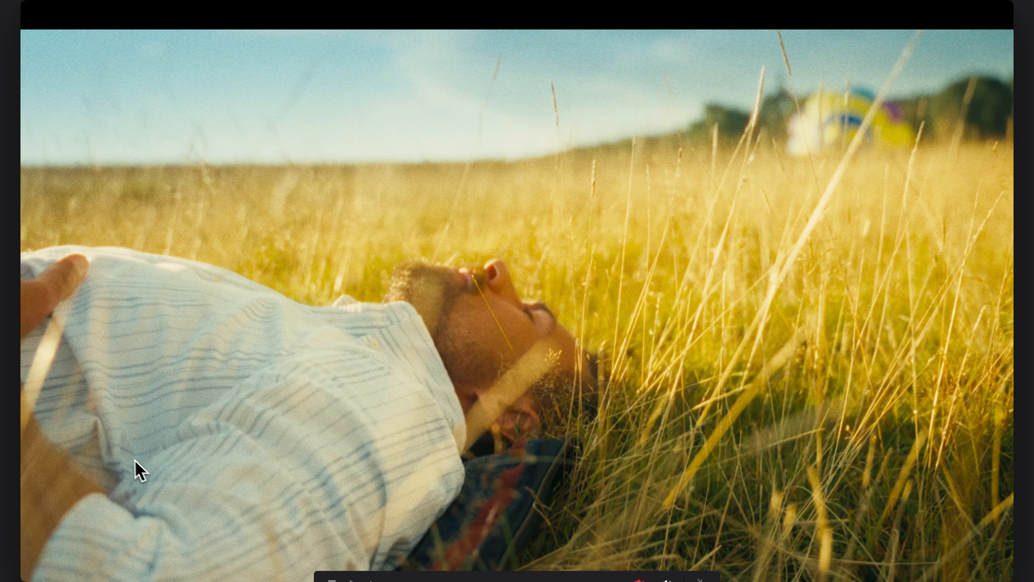
{"action": "key", "text": "super+f"}
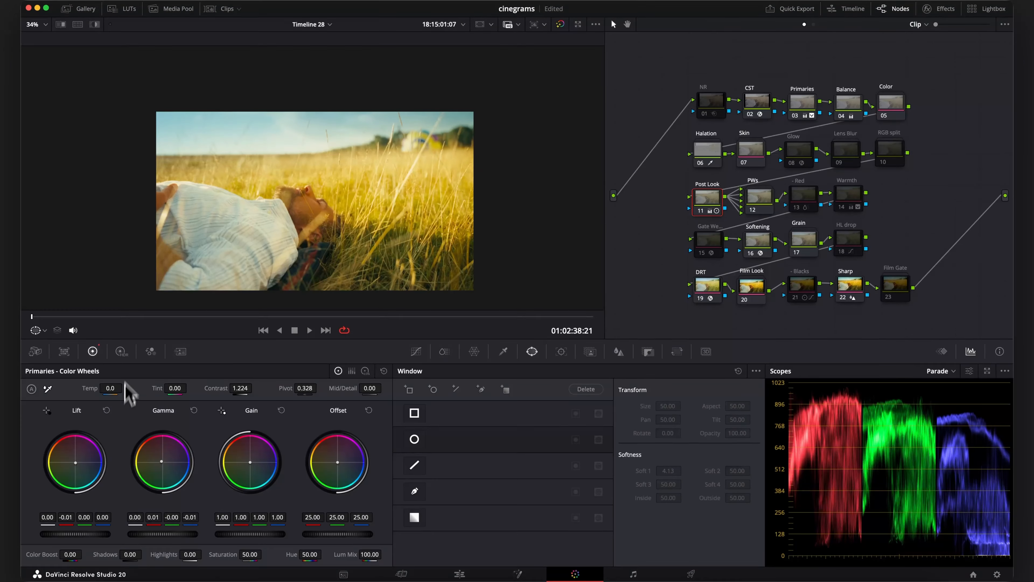
- Enable the Film Gate node and compare the image full screen with the whole grade bypassed and active
{"action": "left_click", "coordinate": [883, 303]}
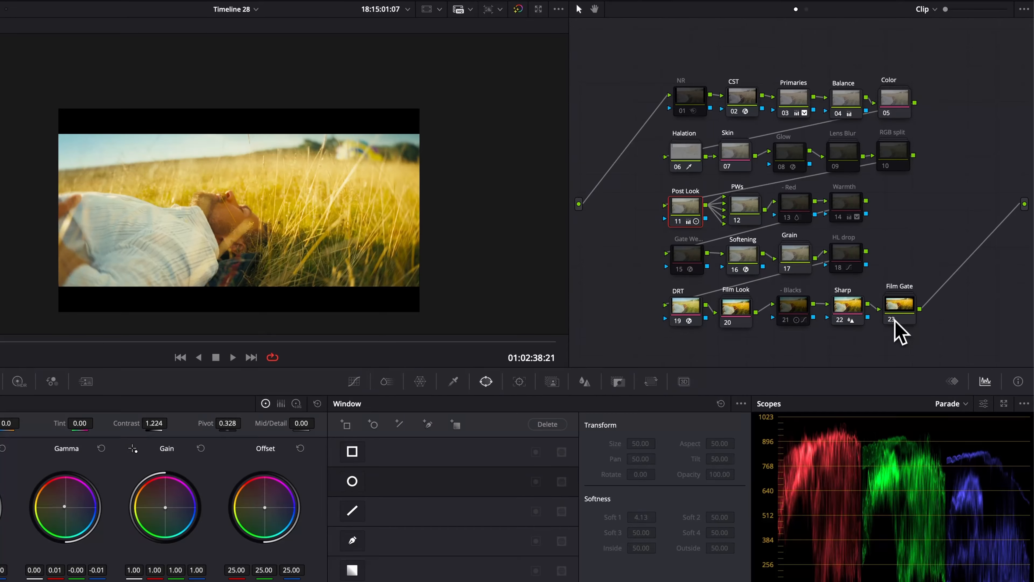
{"action": "key", "text": "super+f"}
{"action": "key", "text": "shift+d"}
{"action": "key", "text": "shift+d"}
{"action": "key", "text": "shift+d"}
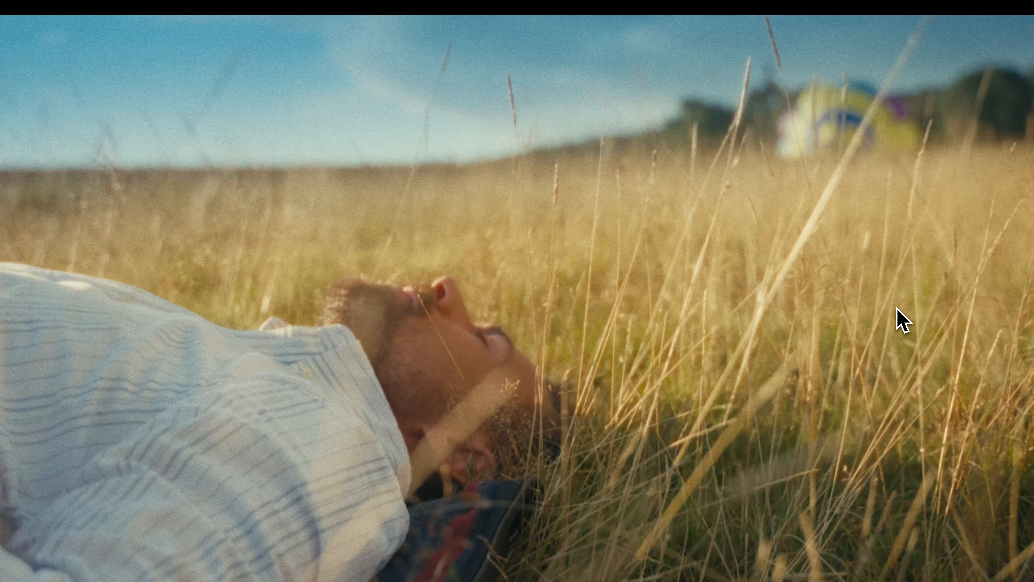
{"action": "key", "text": "shift+d"}
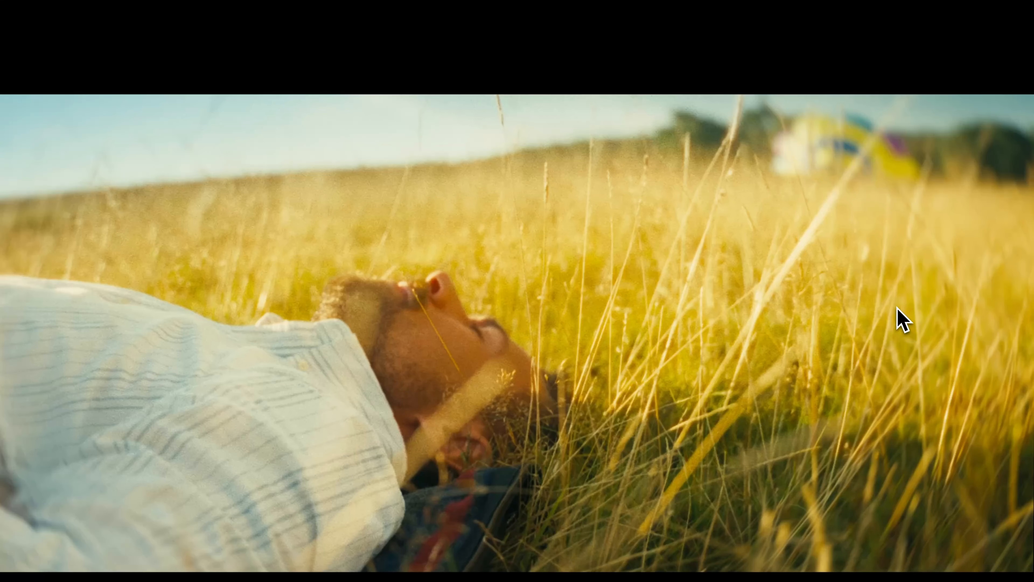
- Leave the full-screen view and open the Film Gate compound node to look over its aspect-ratio nodes
{"action": "key", "text": "super+f"}
{"action": "key", "text": "super+f"}
{"action": "key", "text": "super+f"}
{"action": "right_click", "coordinate": [900, 311]}
{"action": "left_click", "coordinate": [918, 330]}
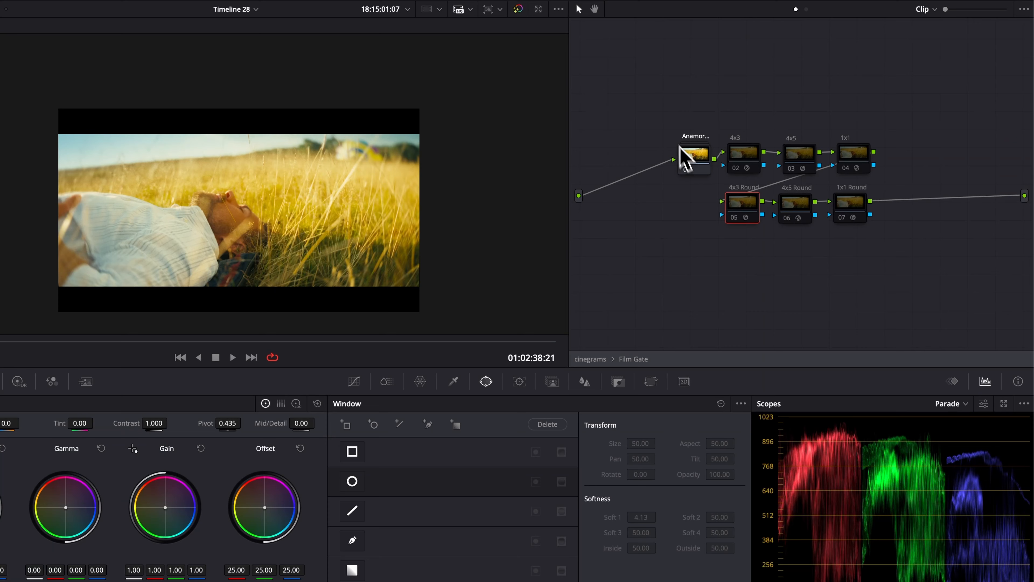
{"action": "left_click_drag", "start_coordinate": [663, 115], "coordinate": [935, 305]}
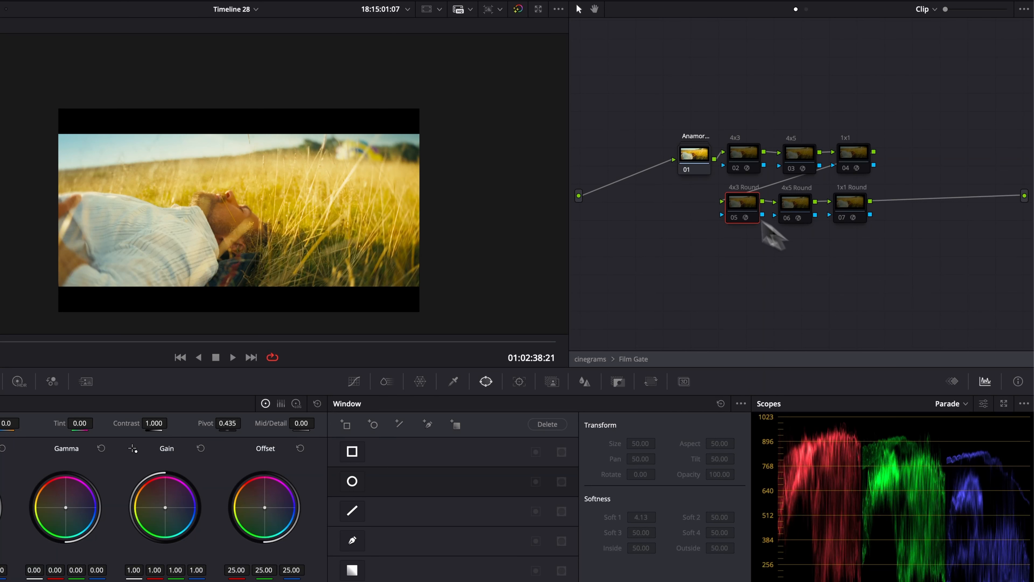
- Turn off the Anamorphic gate and preview the 4x3, 4x5 and 1x1 gates one after another
{"action": "left_click", "coordinate": [689, 170]}
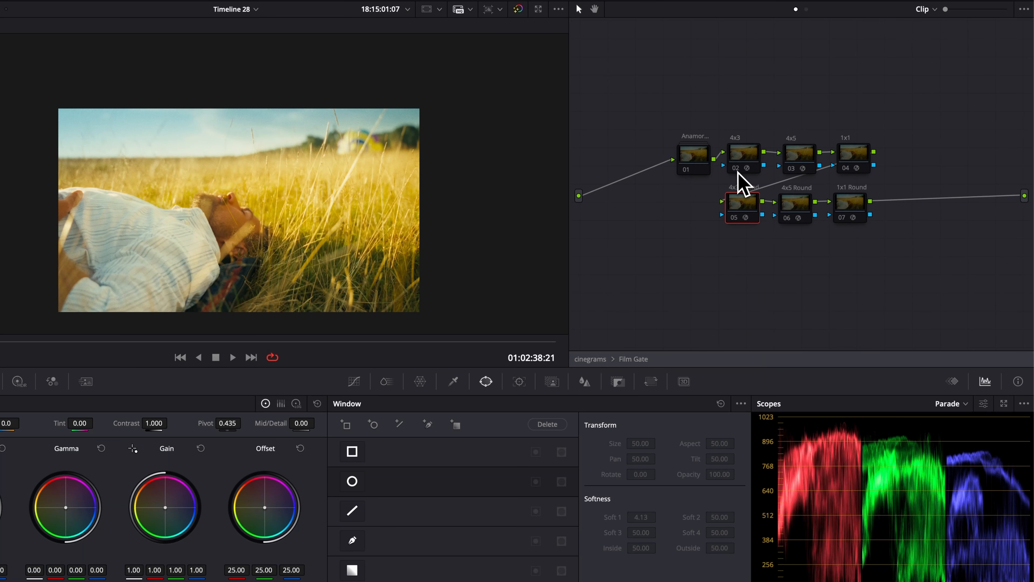
{"action": "left_click", "coordinate": [738, 173]}
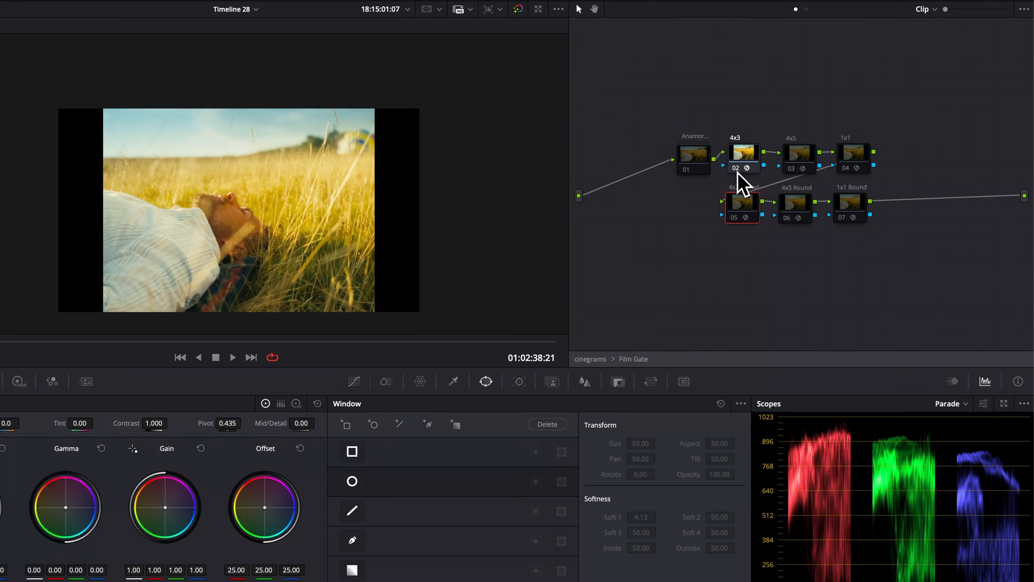
{"action": "left_click", "coordinate": [747, 170]}
{"action": "left_click", "coordinate": [790, 169]}
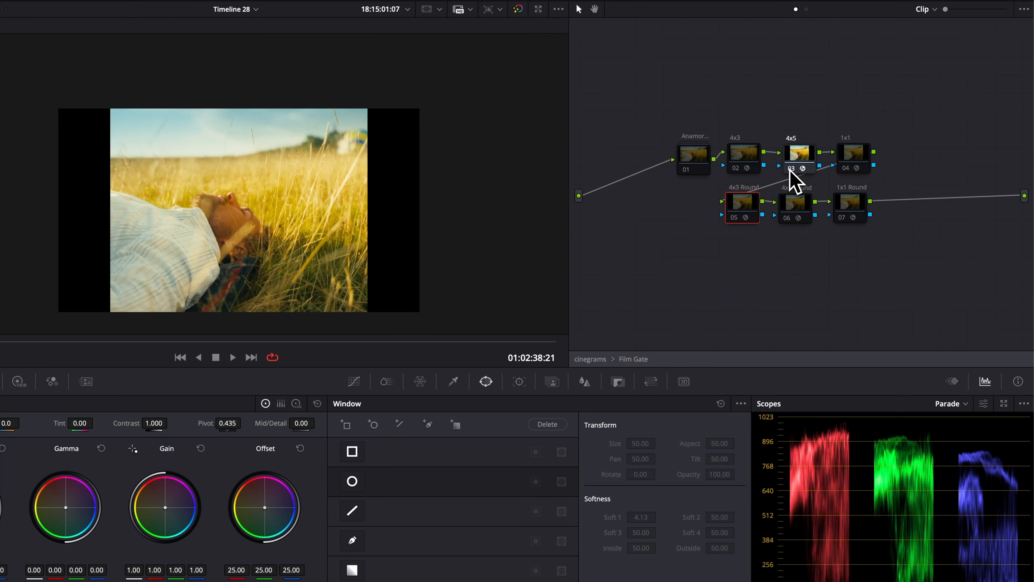
{"action": "left_click", "coordinate": [847, 169]}
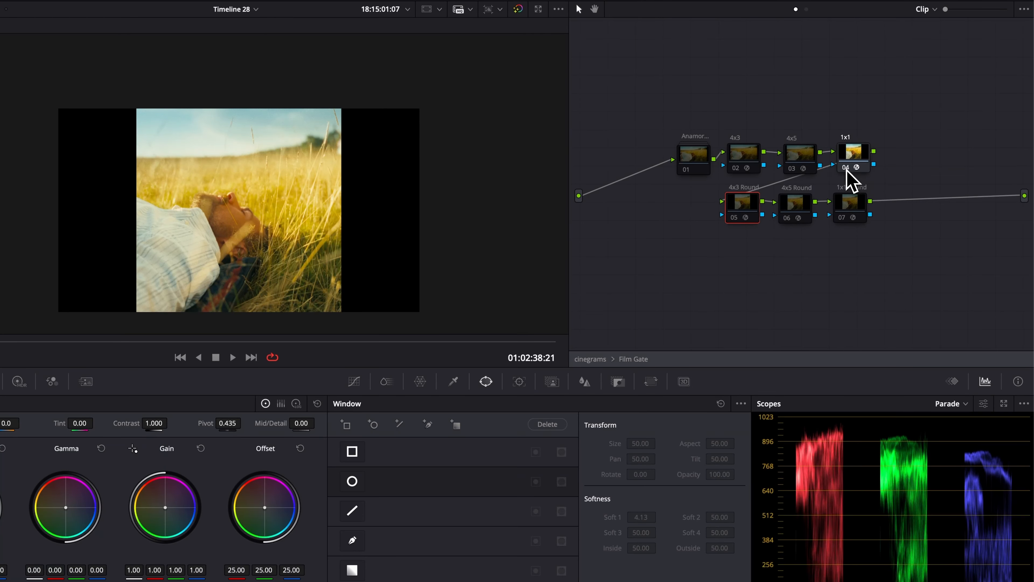
{"action": "left_click", "coordinate": [846, 170]}
- Preview the 1x1 Round, 4x5 Round and 4x3 Round gates in turn, switching each off again
{"action": "left_click", "coordinate": [841, 219]}
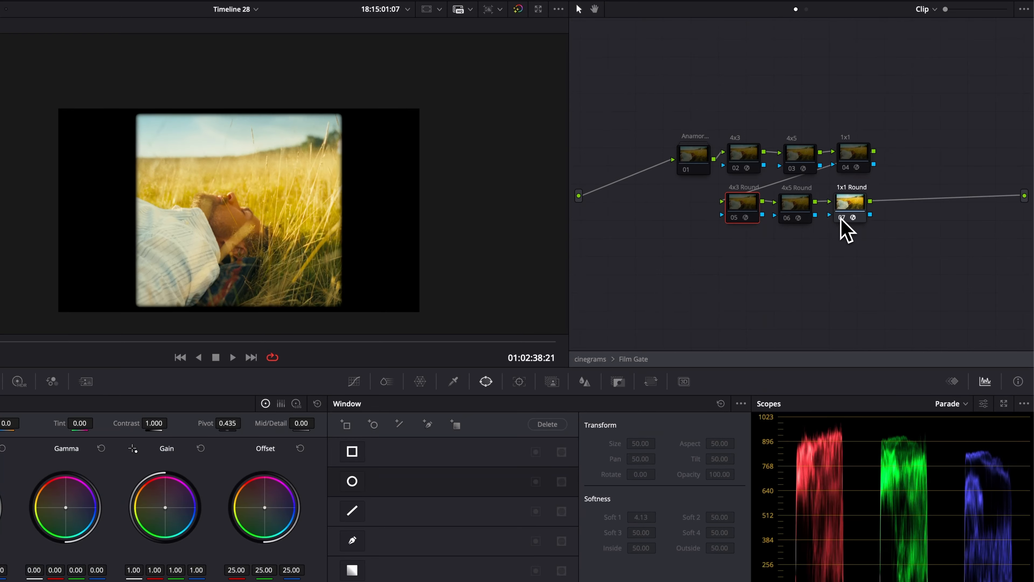
{"action": "left_click", "coordinate": [826, 219]}
{"action": "left_click", "coordinate": [786, 218]}
{"action": "left_click", "coordinate": [786, 219]}
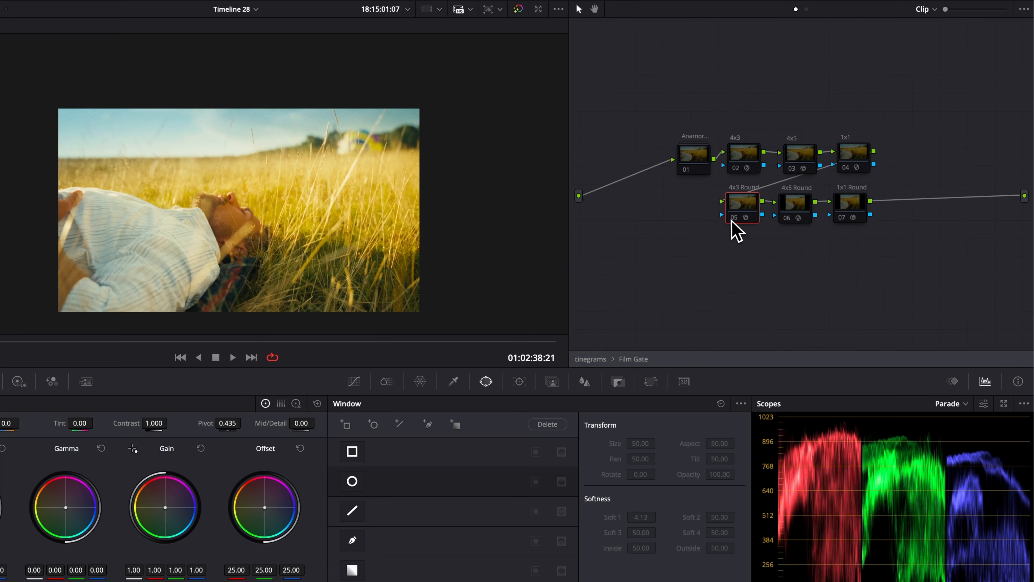
{"action": "left_click", "coordinate": [729, 216]}
{"action": "left_click", "coordinate": [729, 215]}
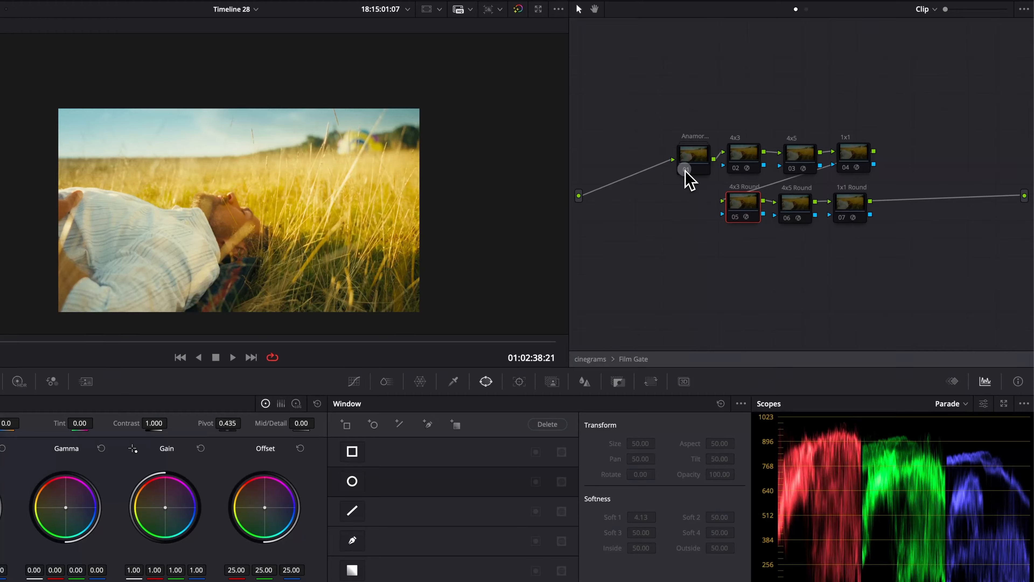
- Re-enable the Anamorphic gate and check it full screen, trying the 4x3 Round gate on top of it
{"action": "left_click", "coordinate": [685, 170]}
{"action": "key", "text": "super+f"}
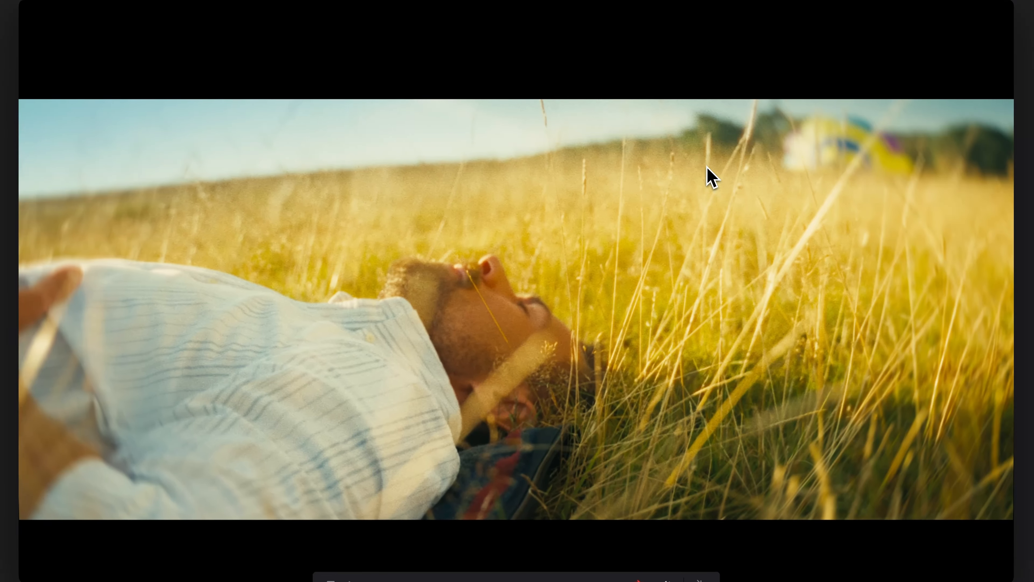
{"action": "key", "text": "super+d"}
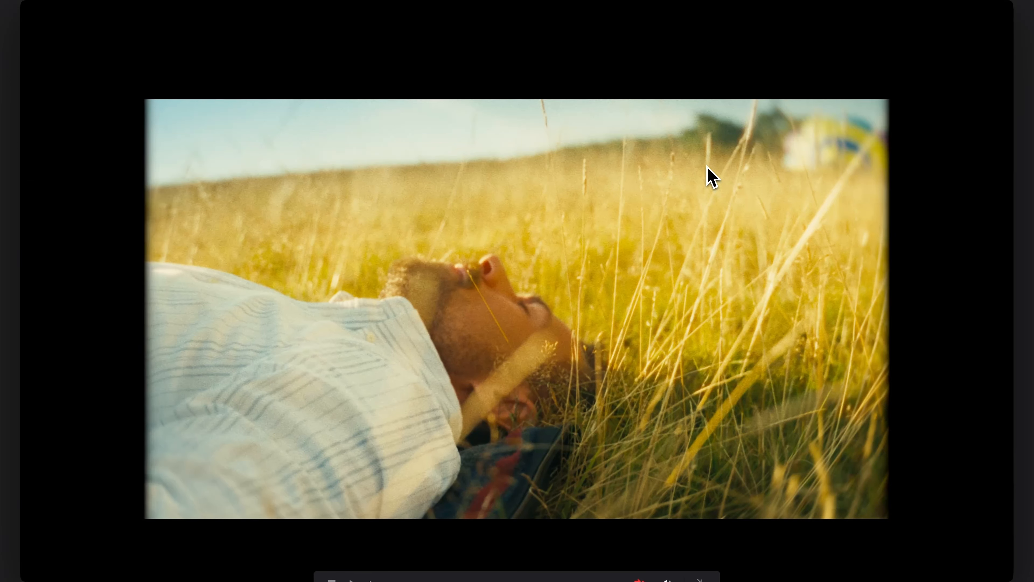
{"action": "key", "text": "super+d"}
{"action": "key", "text": "super+f"}
- Compare the image full screen with the Anamorphic gate on and off
{"action": "left_click", "coordinate": [713, 157]}
{"action": "key", "text": "super+f"}
{"action": "key", "text": "super+d"}
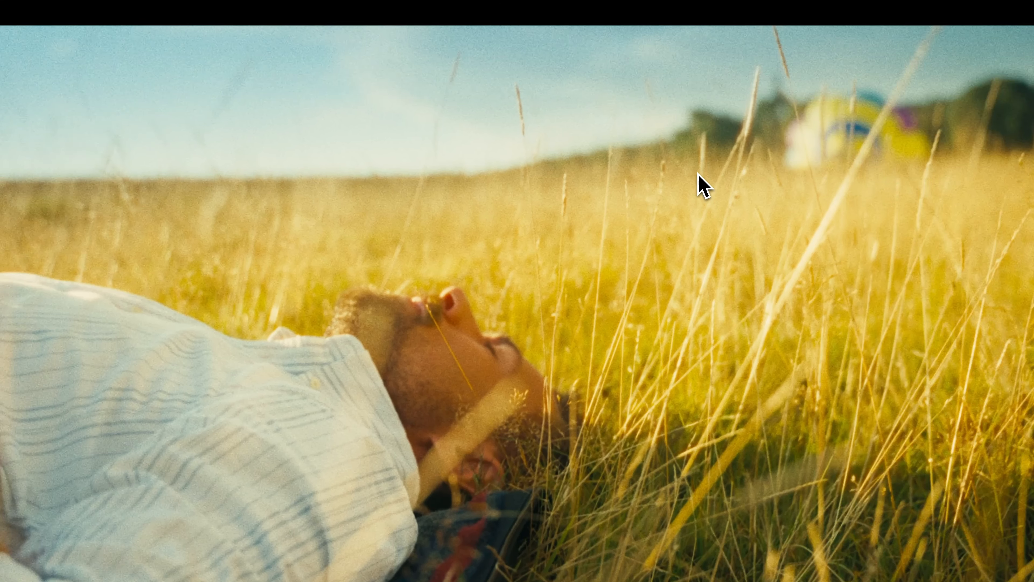
{"action": "key", "text": "super+d"}
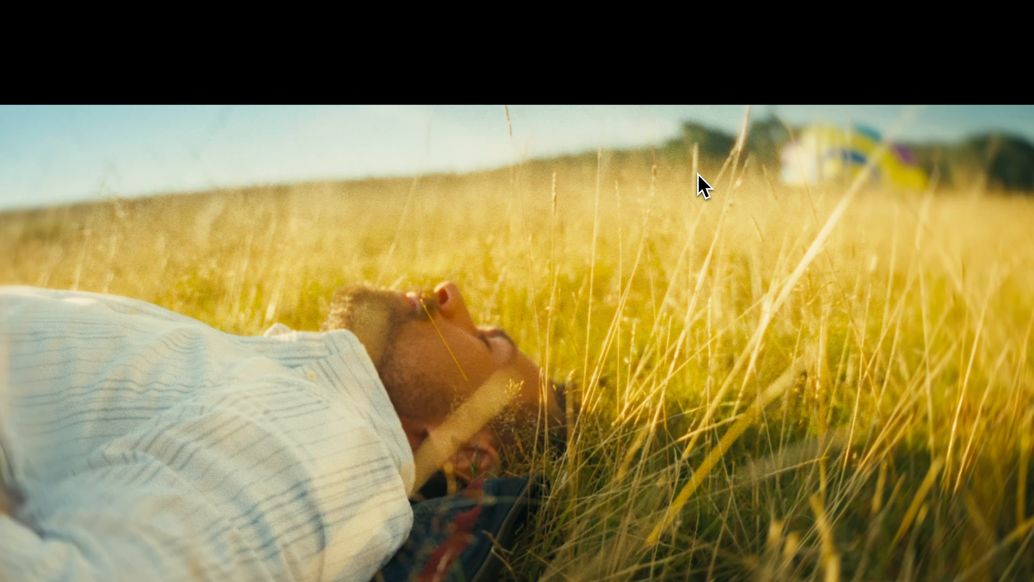
{"action": "key", "text": "super+d"}
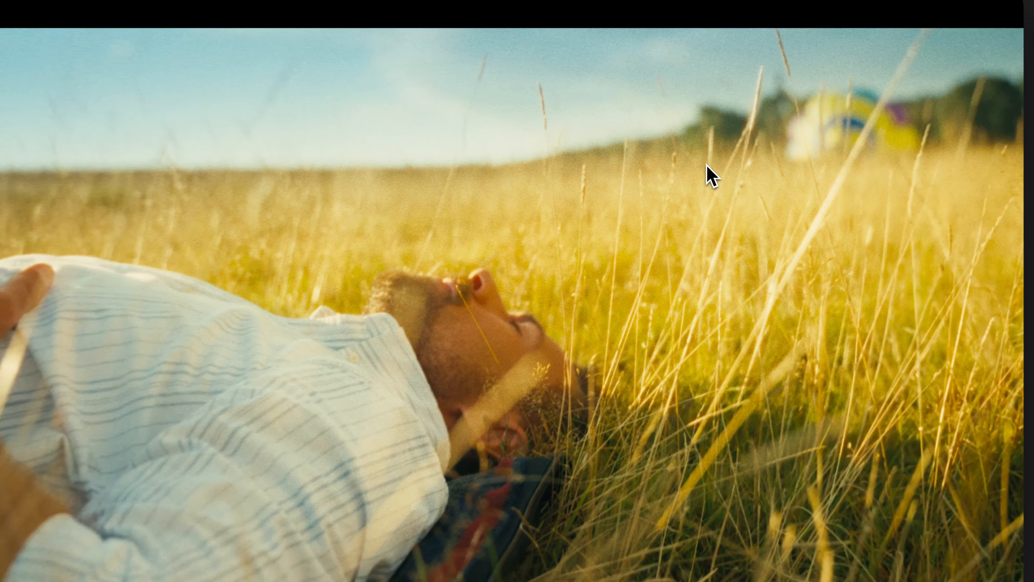
{"action": "key", "text": "super+d"}
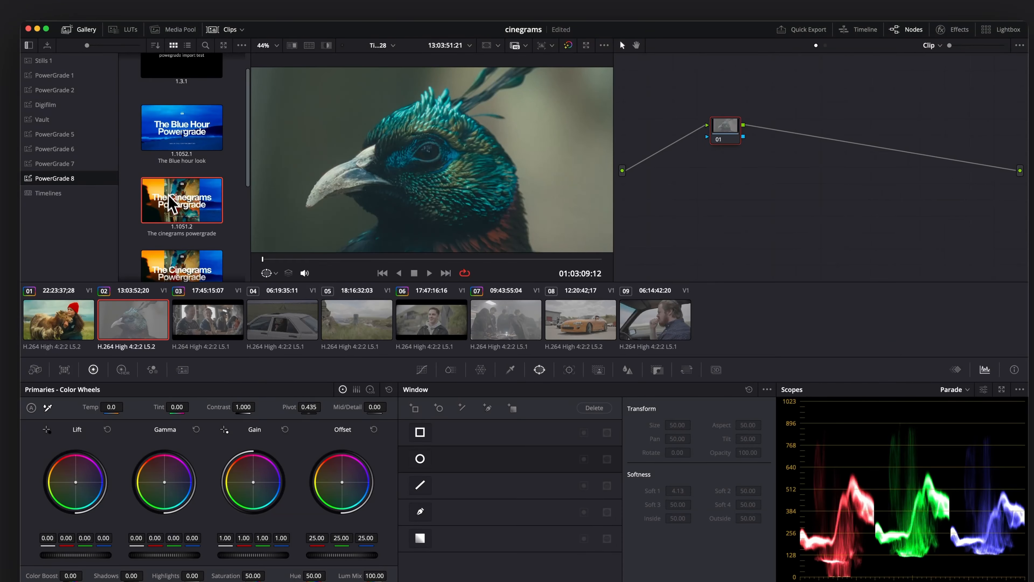
- Apply The cinegrams powergrade's node graph to the bird clip and hide the gallery and clip thumbnails
{"action": "right_click", "coordinate": [171, 199]}
{"action": "left_click", "coordinate": [204, 225]}
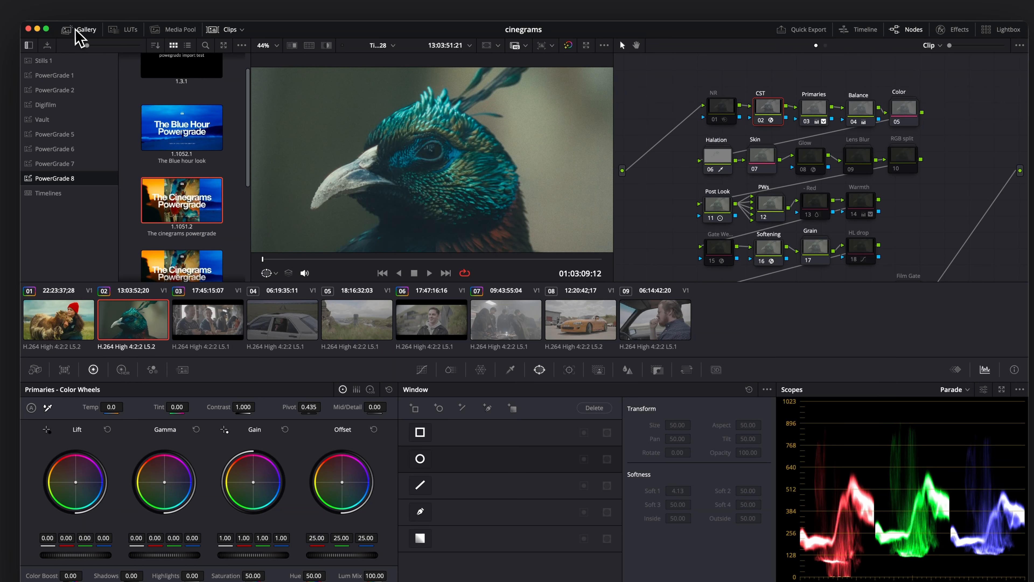
{"action": "left_click", "coordinate": [78, 29]}
{"action": "left_click", "coordinate": [220, 30]}
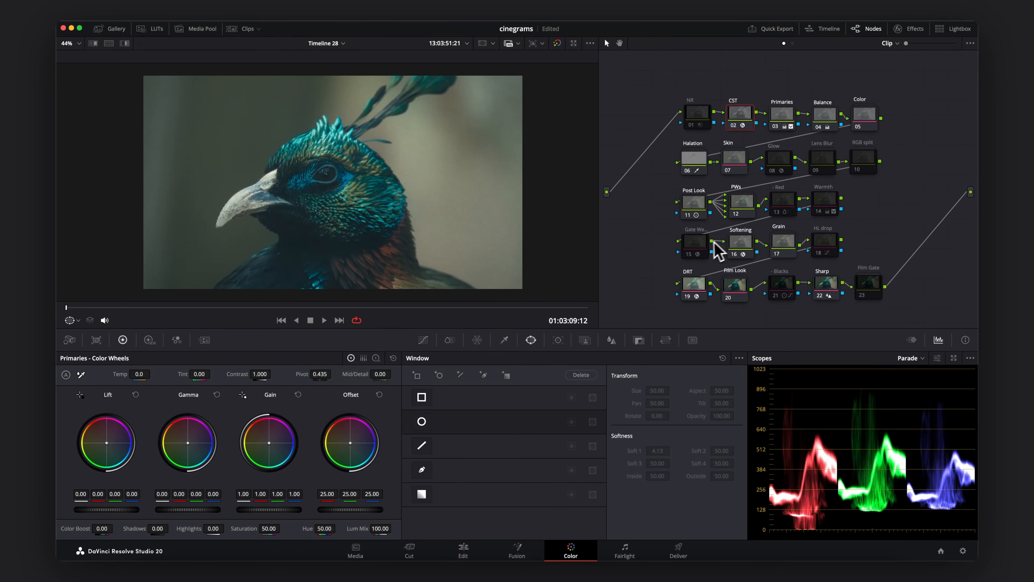
- Set the Post Look node's contrast to 1.462 and pivot to 0.386 on the bird clip, and enable the Warmth node
{"action": "left_click", "coordinate": [694, 202]}
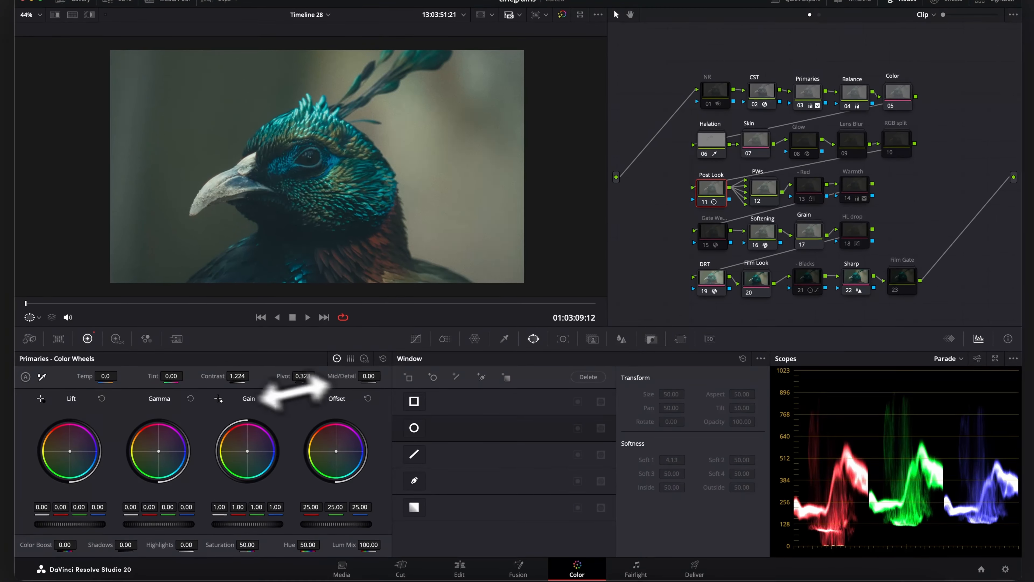
{"action": "left_click_drag", "start_coordinate": [238, 372], "coordinate": [322, 371]}
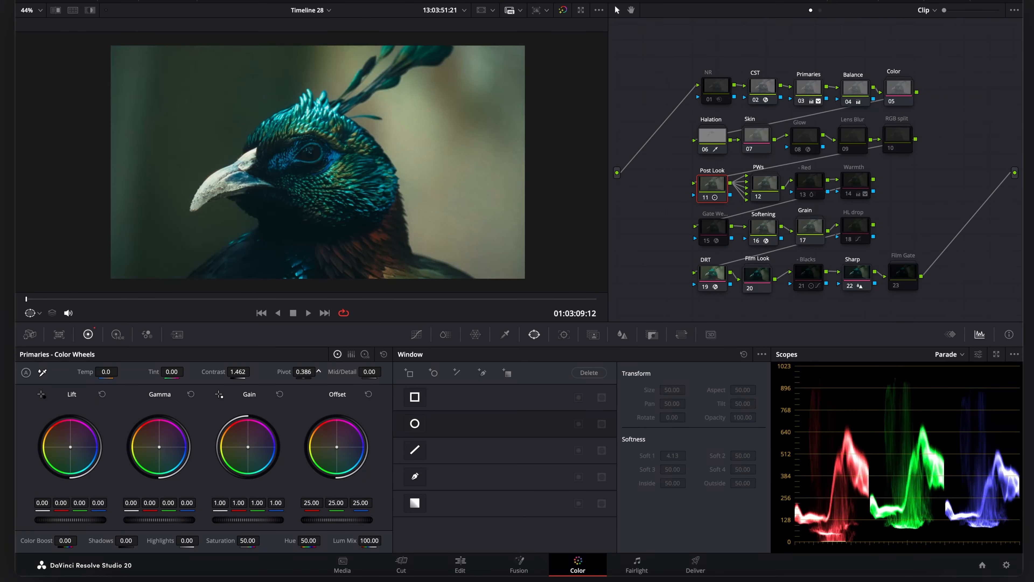
{"action": "left_click", "coordinate": [855, 195]}
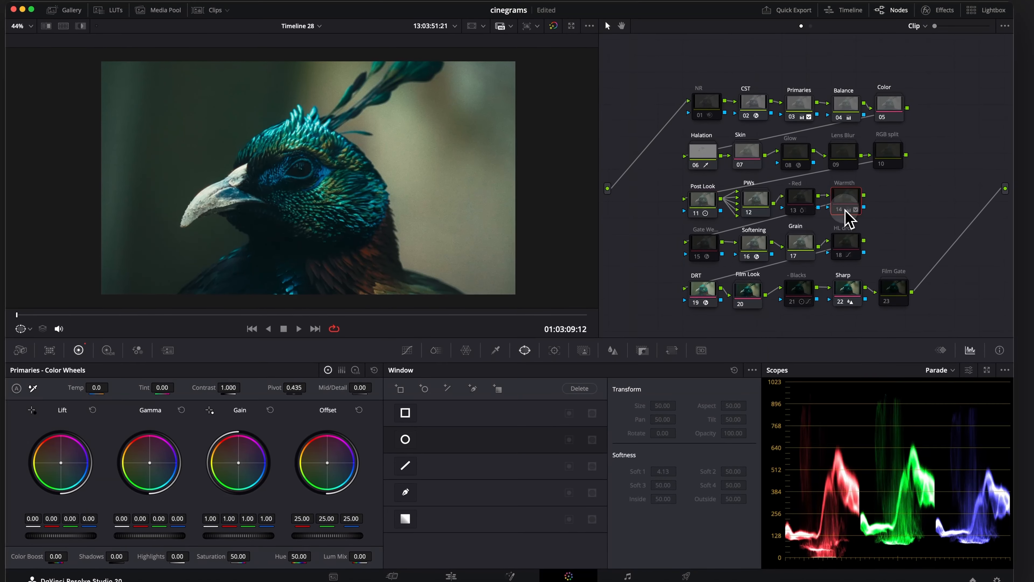
{"action": "left_click", "coordinate": [845, 211]}
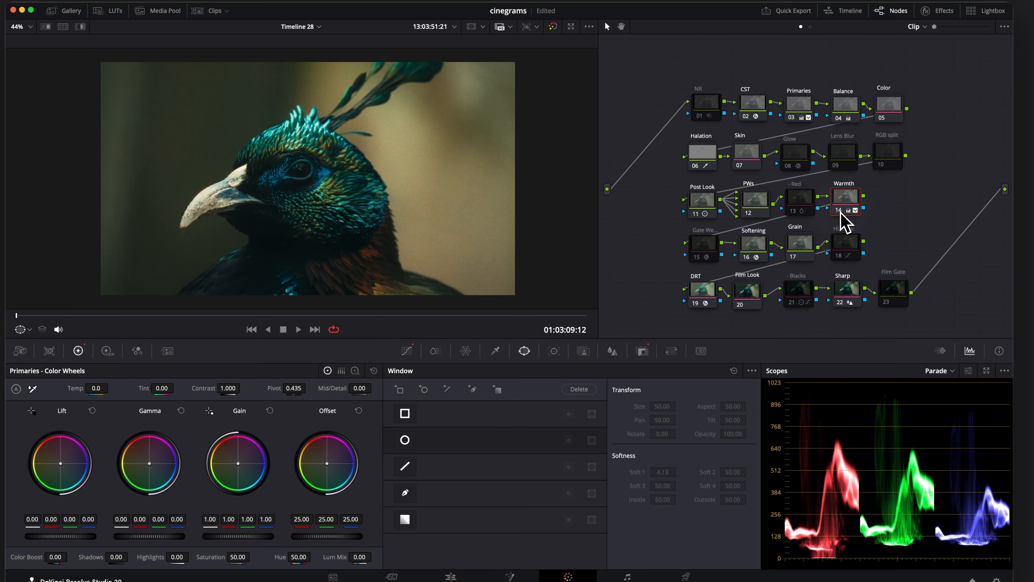
- Compare the bird clip full screen with the Warmth node on and off, leaving the node enabled
{"action": "left_click", "coordinate": [886, 303]}
{"action": "key", "text": "super+f"}
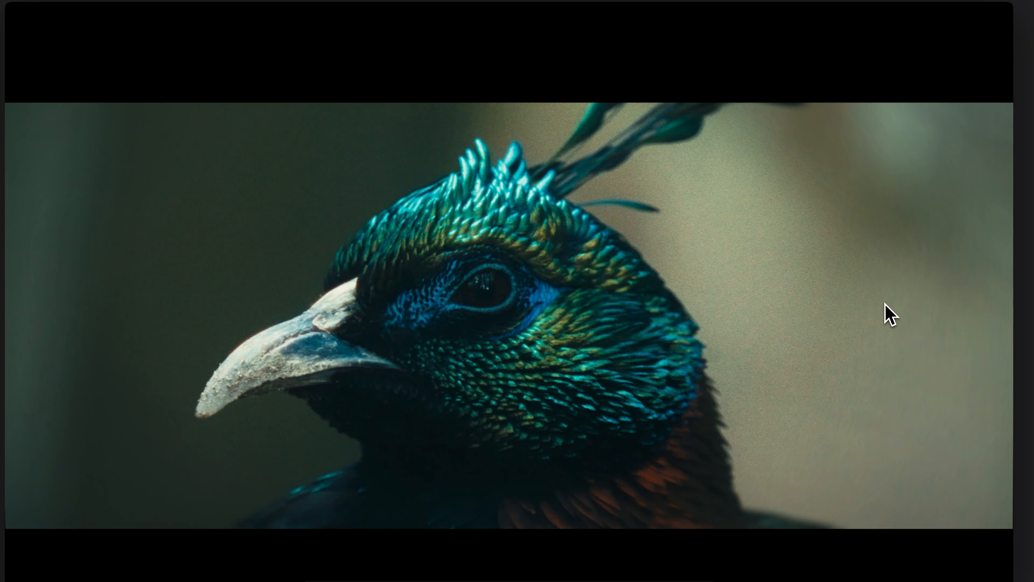
{"action": "key", "text": "super+f"}
{"action": "key", "text": "super+f"}
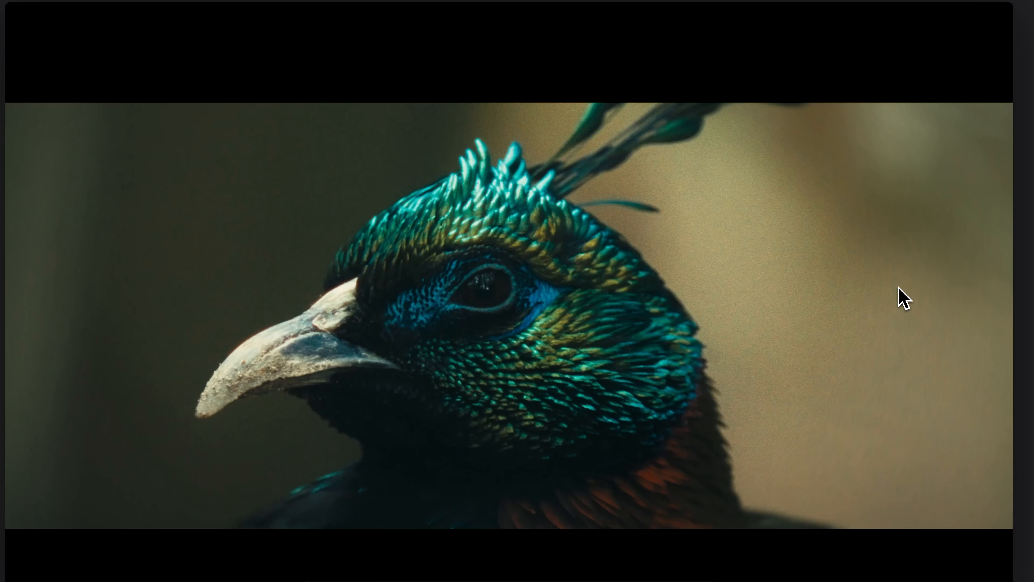
{"action": "key", "text": "super+d"}
{"action": "key", "text": "super+d"}
{"action": "key", "text": "super+d"}
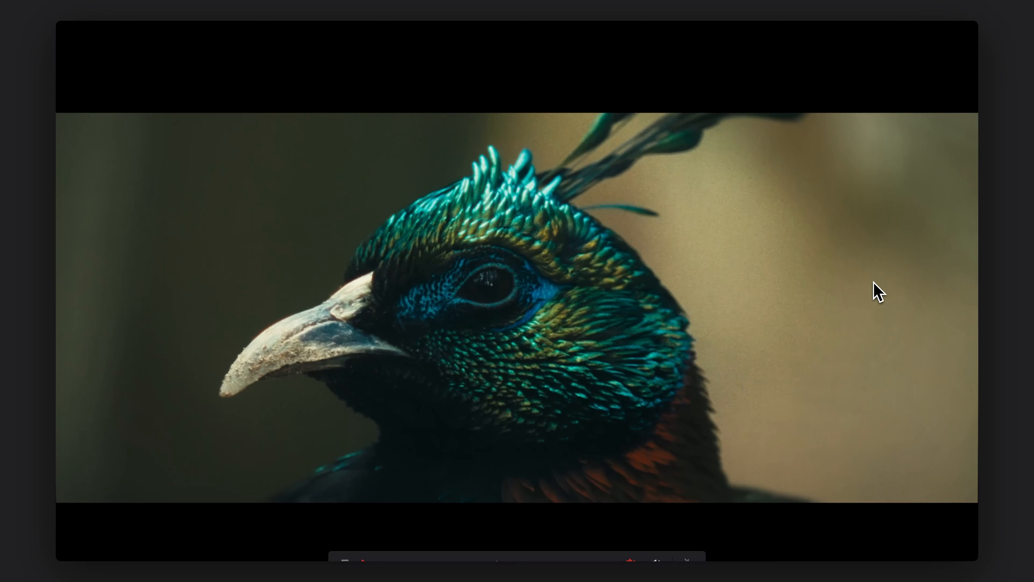
{"action": "key", "text": "super+f"}
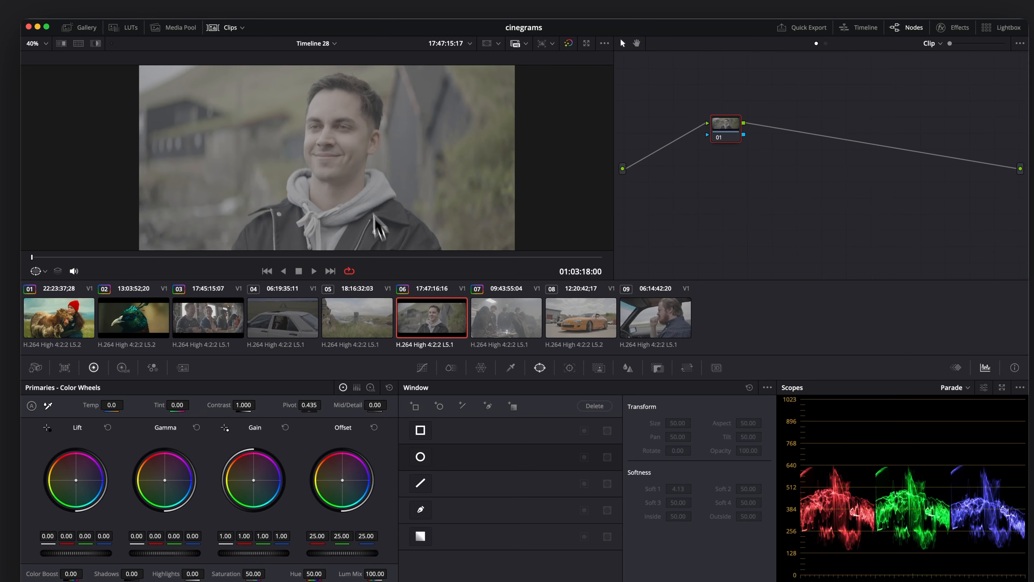
- Apply The cinegrams powergrade's node graph to the clip of the man in the grey hoodie and hide the gallery and clip thumbnails
{"action": "scroll", "coordinate": [357, 176], "scroll_direction": "down", "scroll_amount": 2}
{"action": "scroll", "coordinate": [338, 160], "scroll_direction": "up", "scroll_amount": 1}
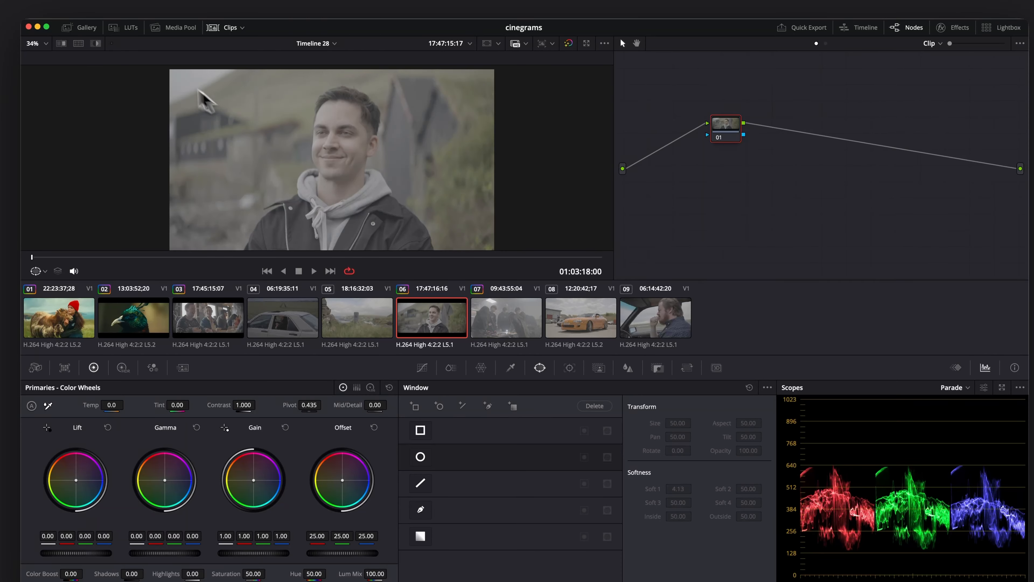
{"action": "left_click", "coordinate": [216, 28]}
{"action": "left_click", "coordinate": [84, 28]}
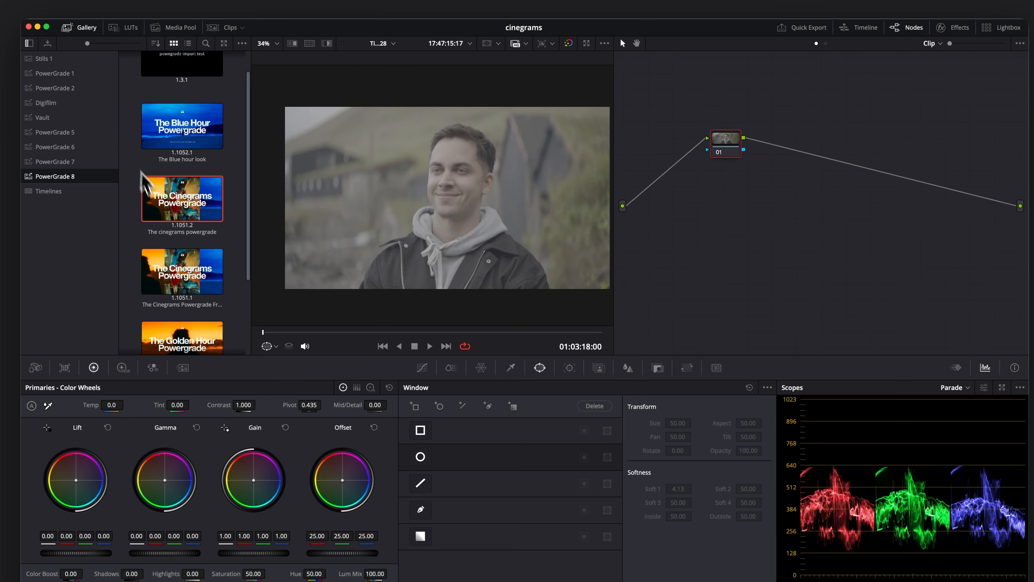
{"action": "right_click", "coordinate": [157, 202]}
{"action": "left_click", "coordinate": [191, 231]}
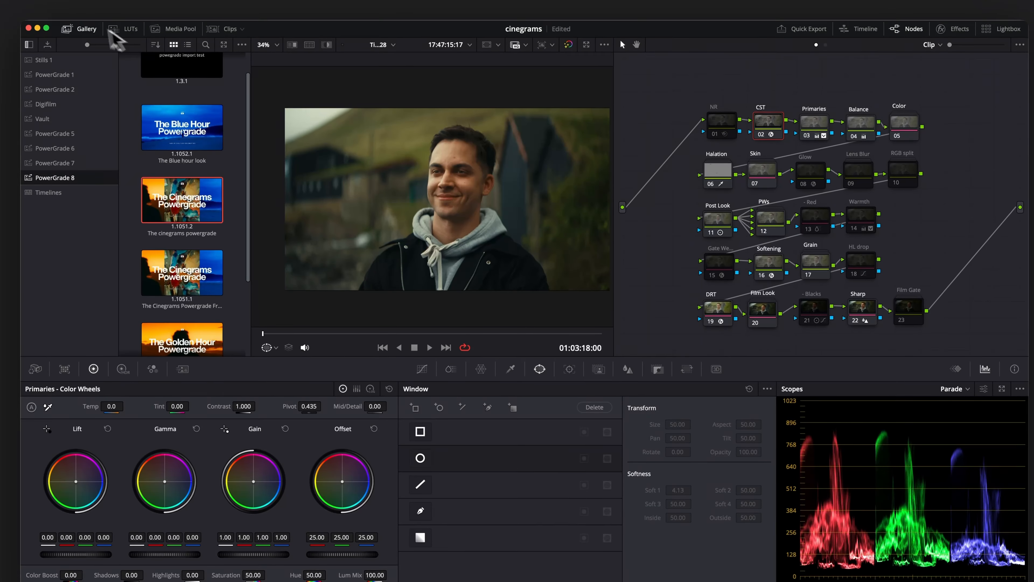
{"action": "left_click", "coordinate": [81, 29]}
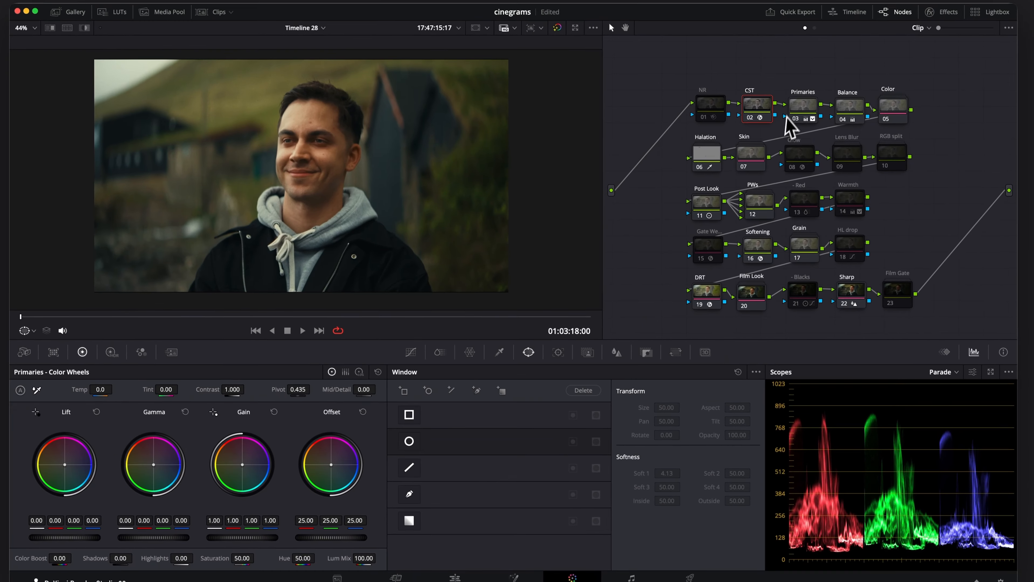
- Raise the Primaries node's offset to brighten the hoodie portrait, and compare the graded and ungraded image full screen during playback
{"action": "left_click", "coordinate": [811, 108]}
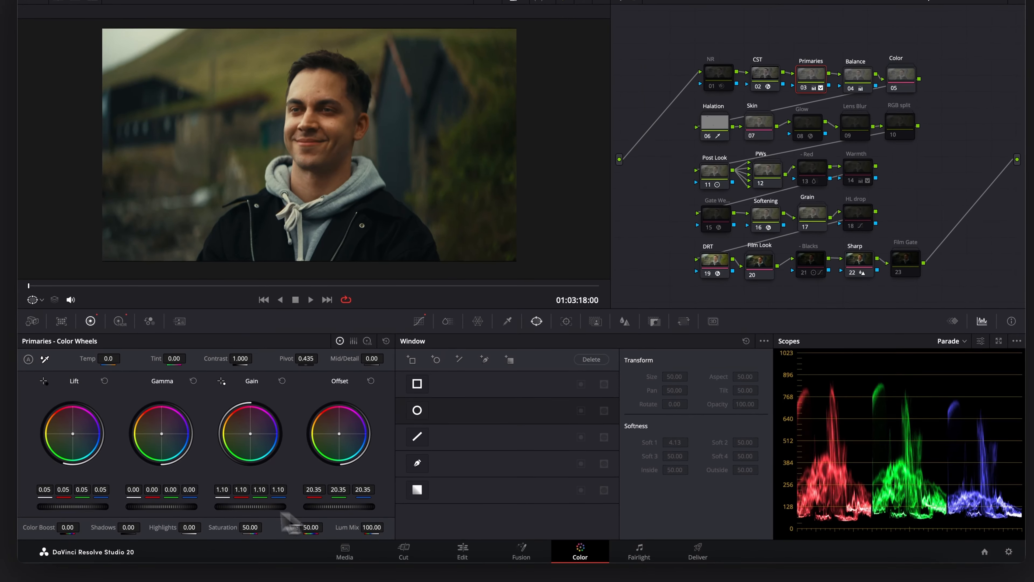
{"action": "left_click_drag", "start_coordinate": [355, 504], "coordinate": [370, 505]}
{"action": "key", "text": "super+f"}
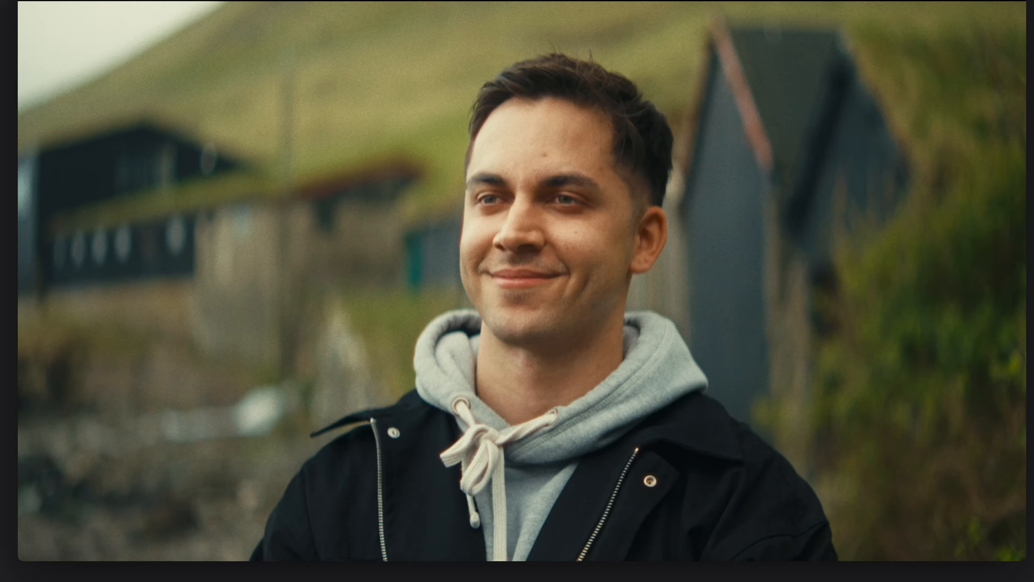
{"action": "key", "text": "super+d"}
{"action": "key", "text": "super+d"}
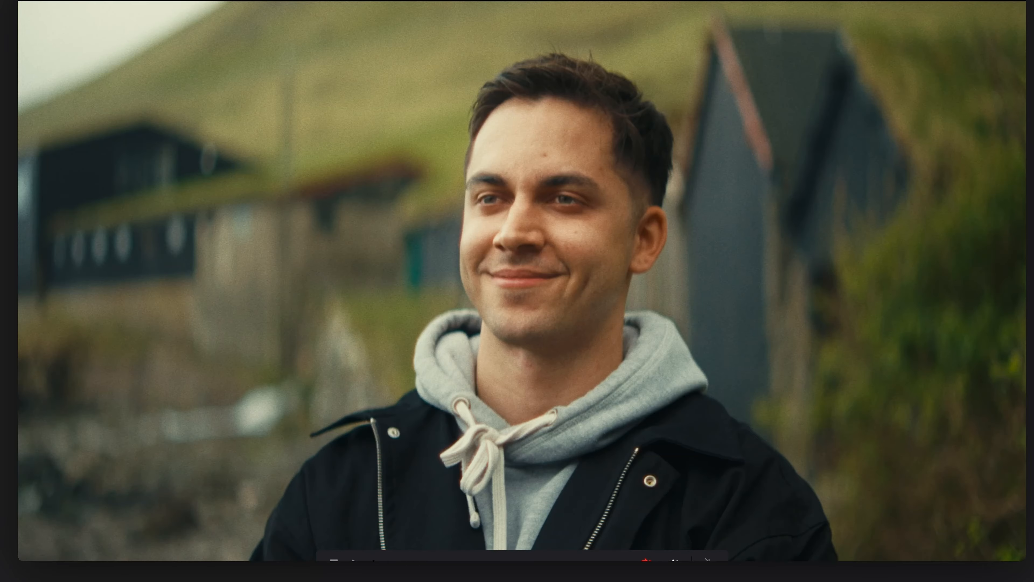
{"action": "key", "text": "shift+d"}
{"action": "key", "text": "shift+d"}
{"action": "key", "text": "space"}
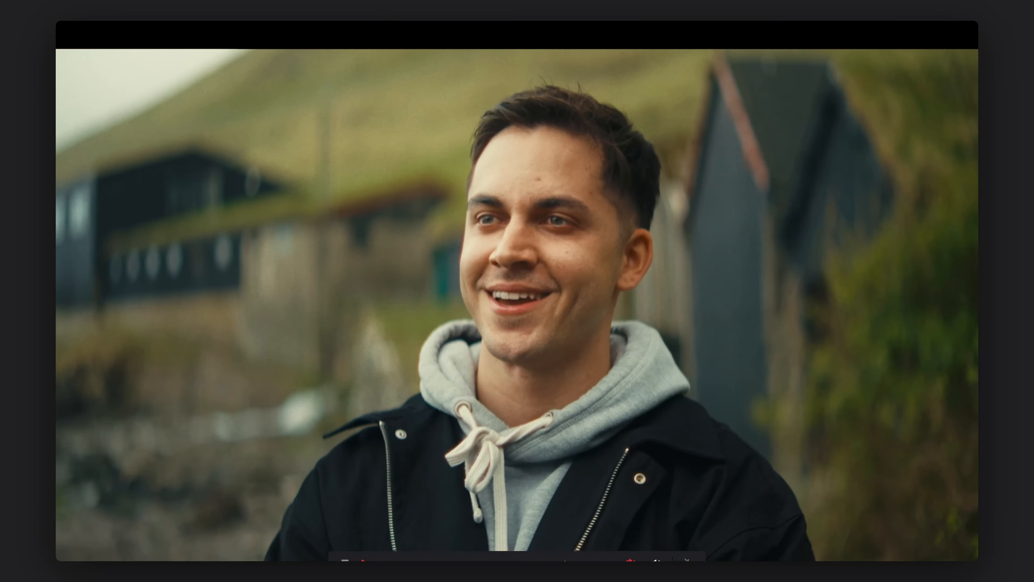
{"action": "key", "text": "Escape"}
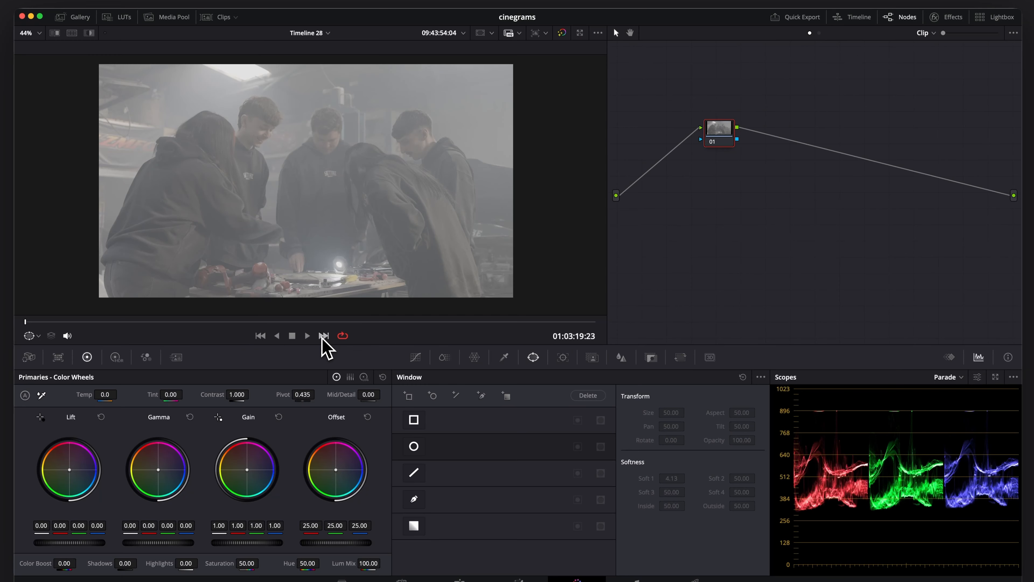
- Apply The cinegrams powergrade's node graph to the workshop group clip and hide the gallery and clip thumbnails
{"action": "left_click", "coordinate": [216, 17]}
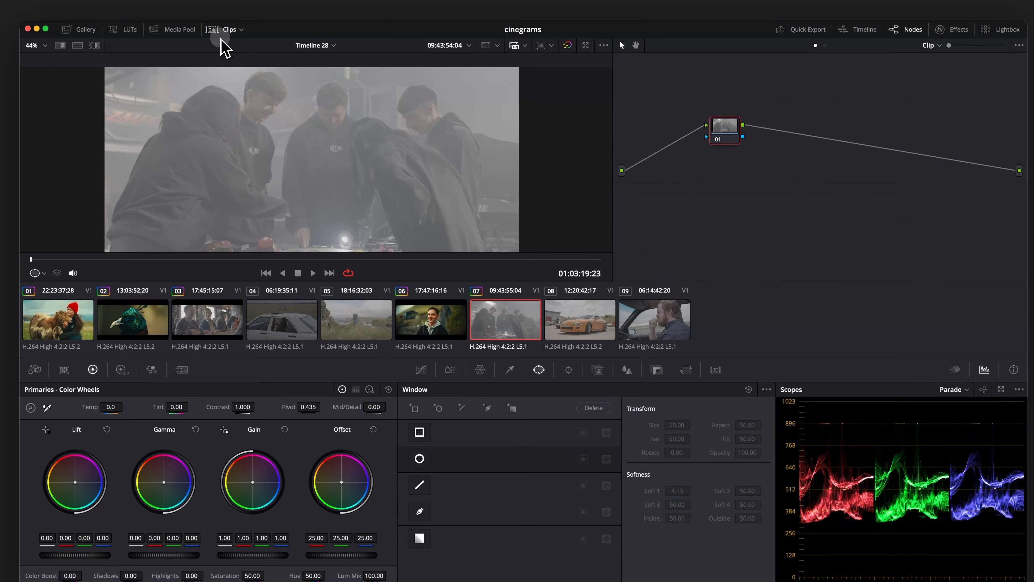
{"action": "left_click", "coordinate": [215, 30]}
{"action": "left_click", "coordinate": [86, 32]}
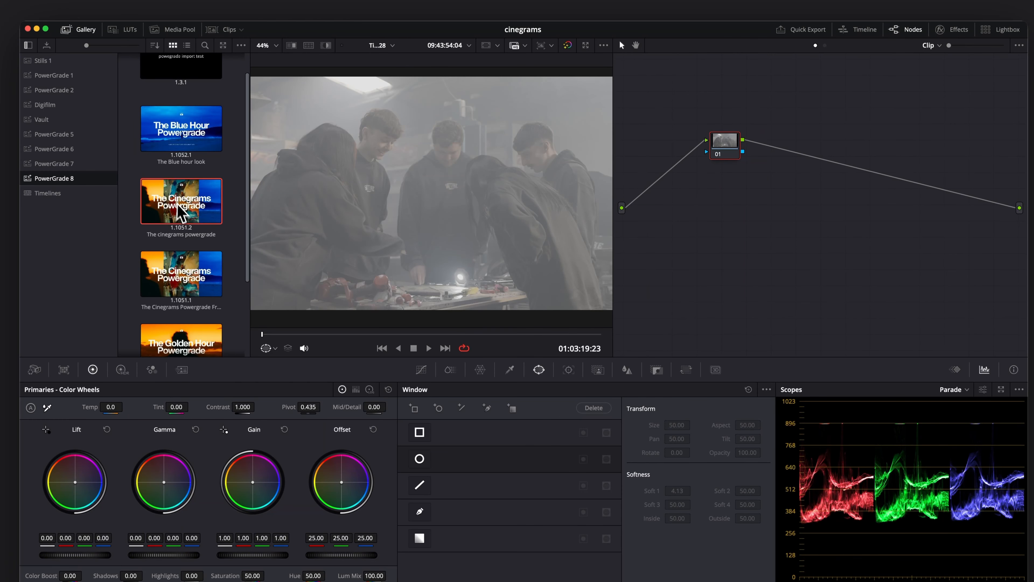
{"action": "right_click", "coordinate": [179, 209]}
{"action": "left_click", "coordinate": [201, 237]}
{"action": "left_click", "coordinate": [81, 29]}
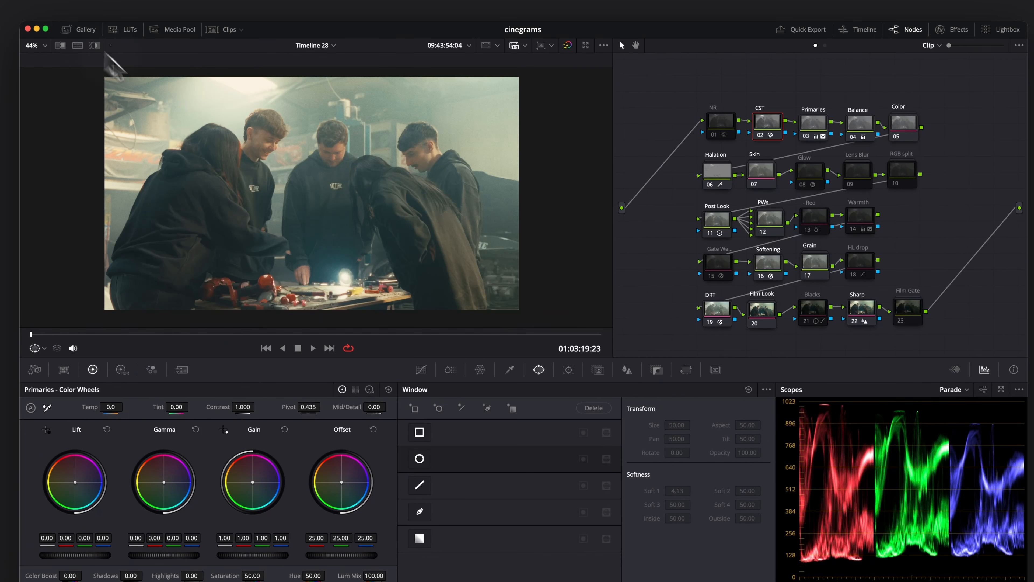
- Check the workshop clip full screen and set the Balance node's gain to 0.95 red, 1.01 green and 1.02 blue
{"action": "key", "text": "super+f"}
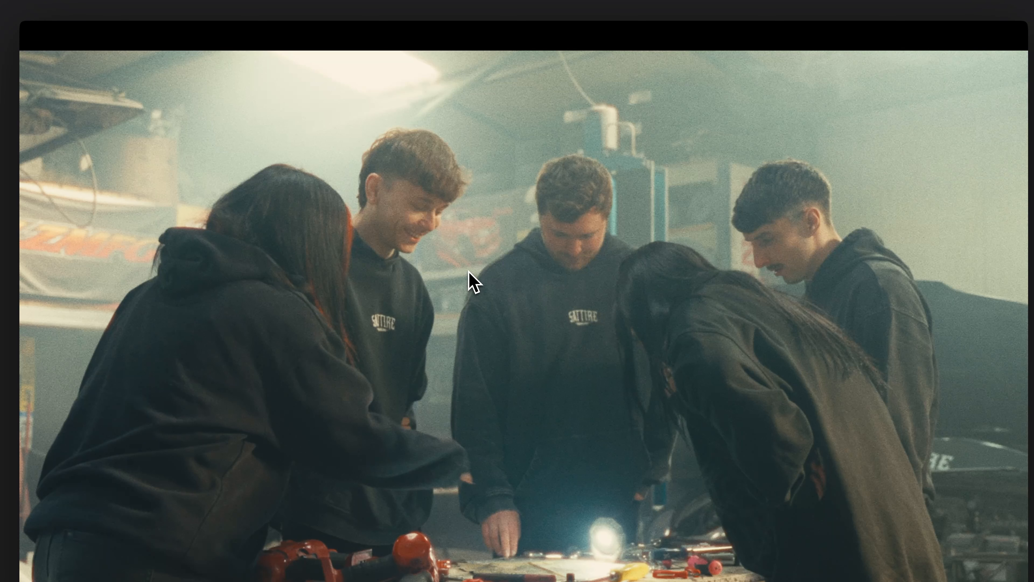
{"action": "key", "text": "super+f"}
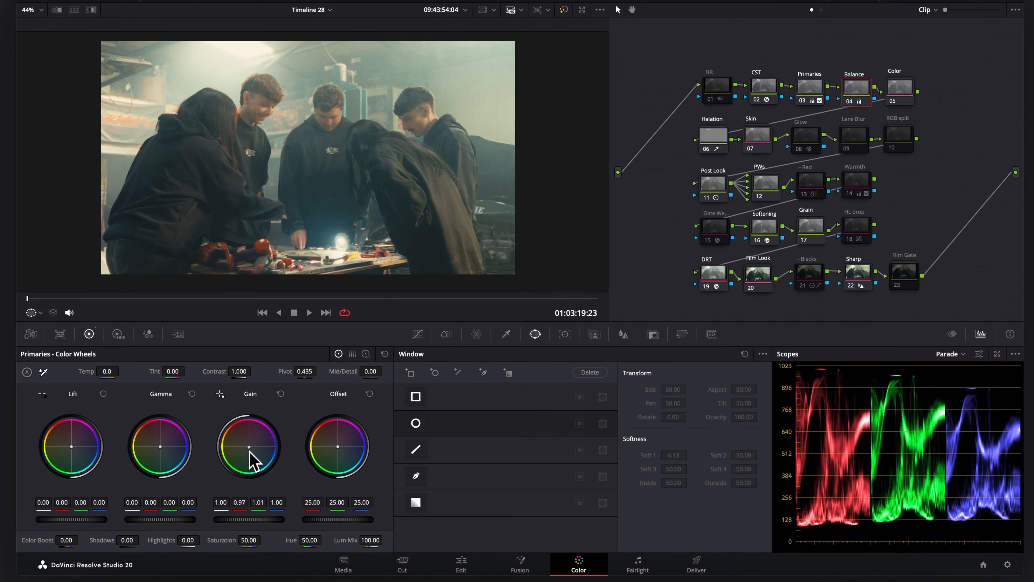
{"action": "left_click_drag", "start_coordinate": [241, 463], "coordinate": [243, 465]}
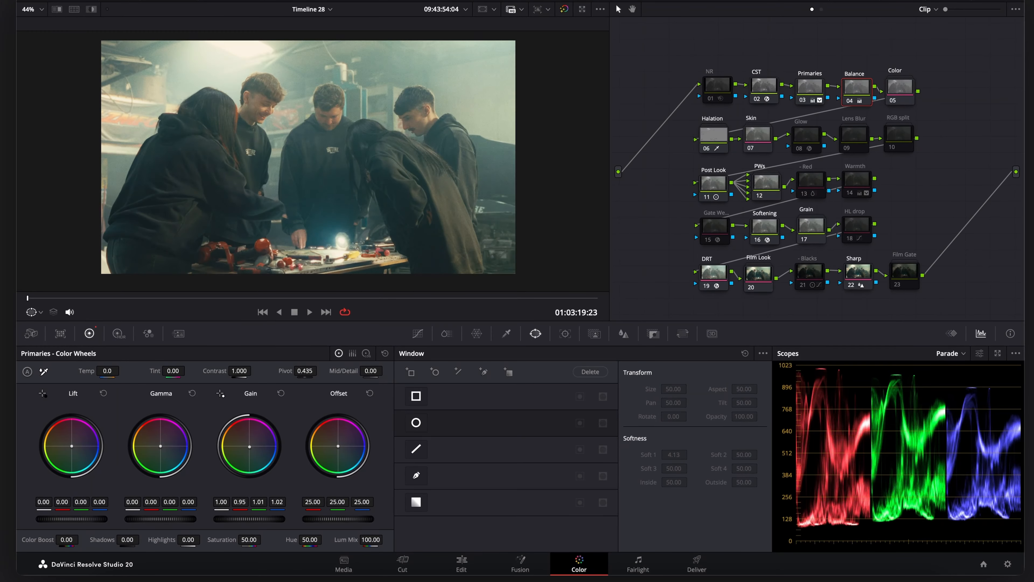
- Set the Post Look node's contrast to 1.382 and pivot to 0.420 on the workshop clip
{"action": "left_click", "coordinate": [713, 186]}
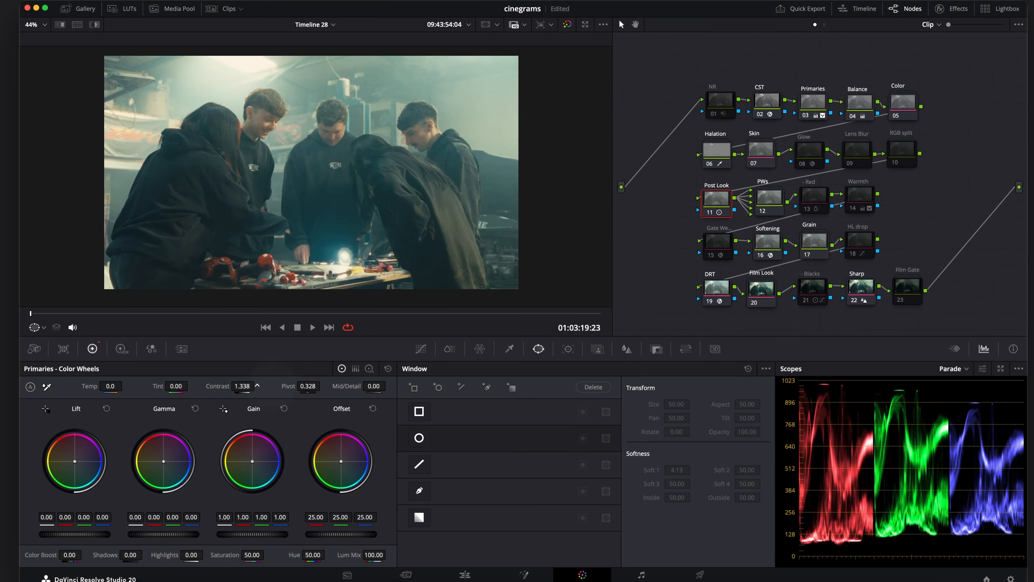
{"action": "left_click_drag", "start_coordinate": [257, 385], "coordinate": [296, 385]}
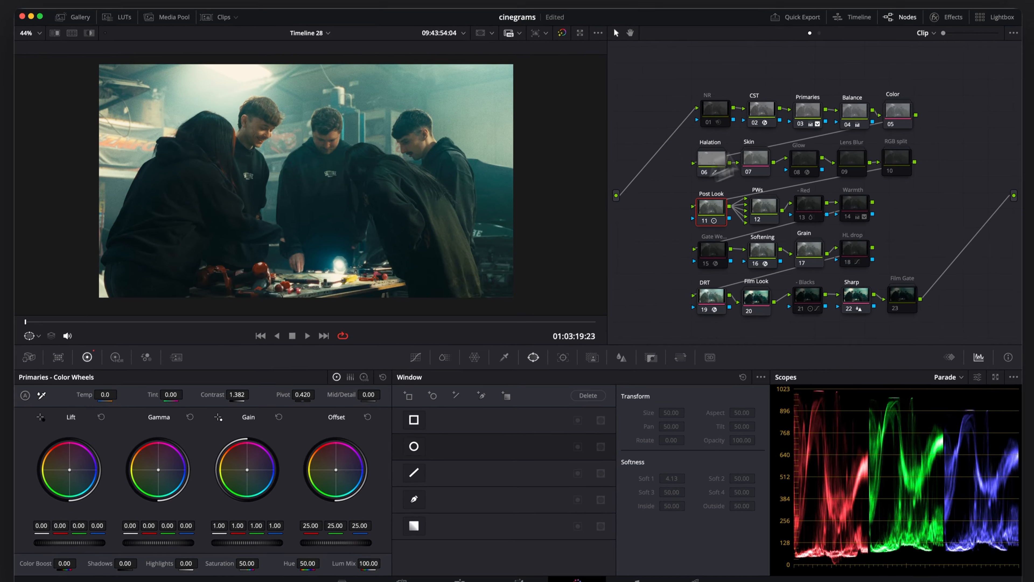
- Lower the Primaries node's HDR highlight exposure to -0.34 on the workshop clip
{"action": "left_click", "coordinate": [812, 102]}
{"action": "left_click", "coordinate": [121, 348]}
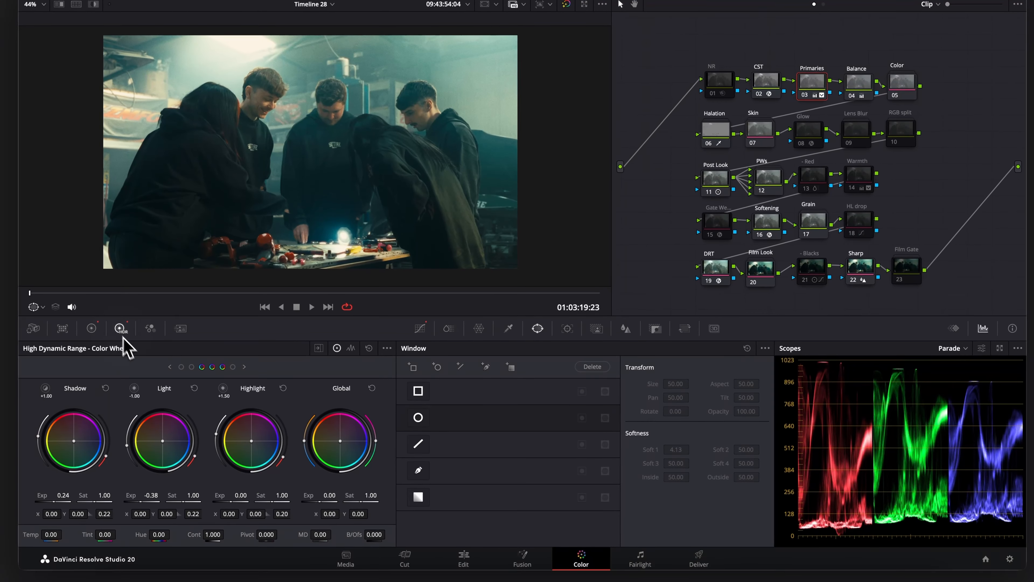
{"action": "left_click_drag", "start_coordinate": [228, 495], "coordinate": [216, 494]}
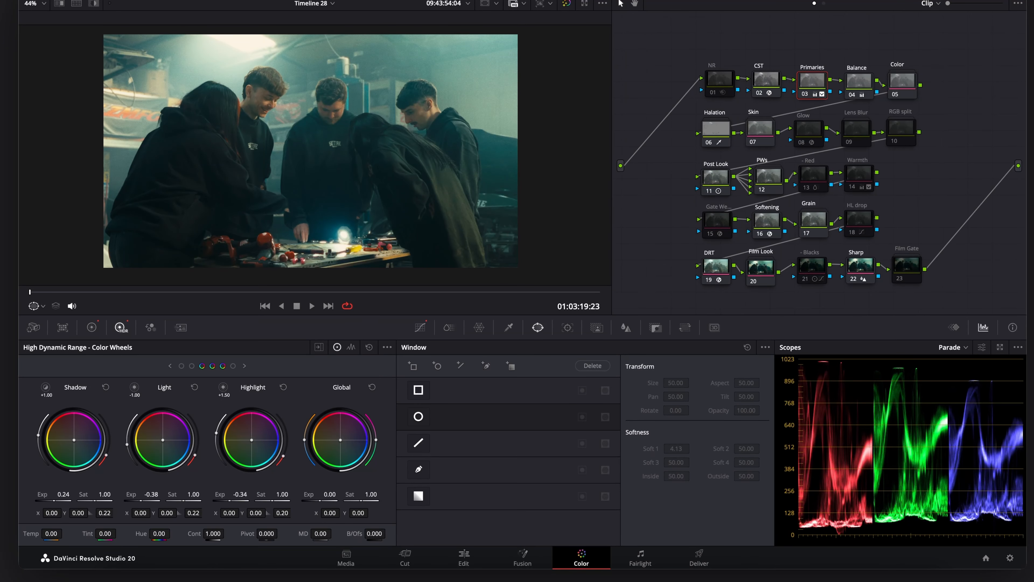
- Tint the workshop clip in the Post Look node by setting the red lift to -0.01 and the blue gamma to -0.01
{"action": "left_click", "coordinate": [715, 176]}
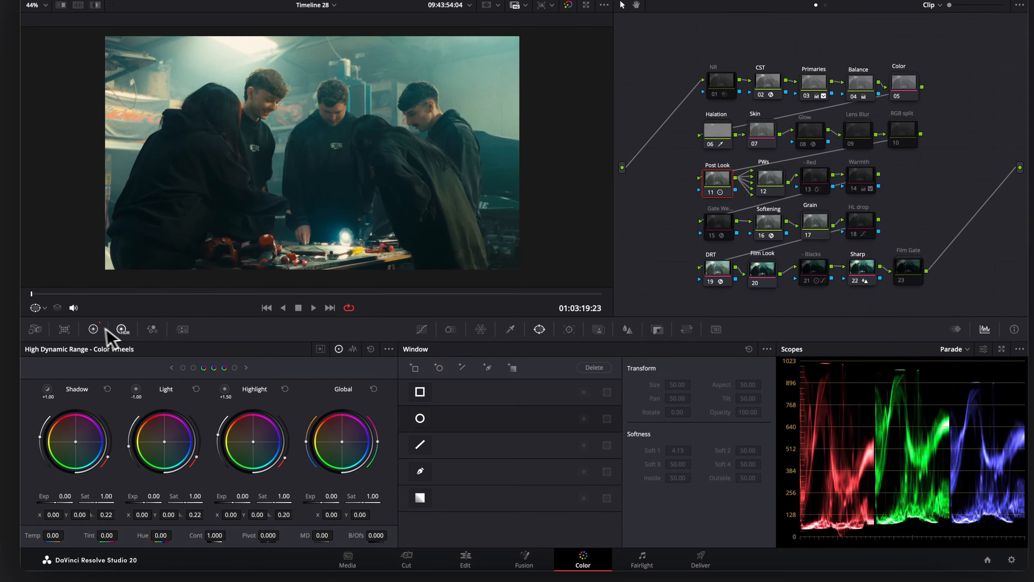
{"action": "left_click", "coordinate": [91, 327]}
{"action": "left_click_drag", "start_coordinate": [76, 440], "coordinate": [81, 442]}
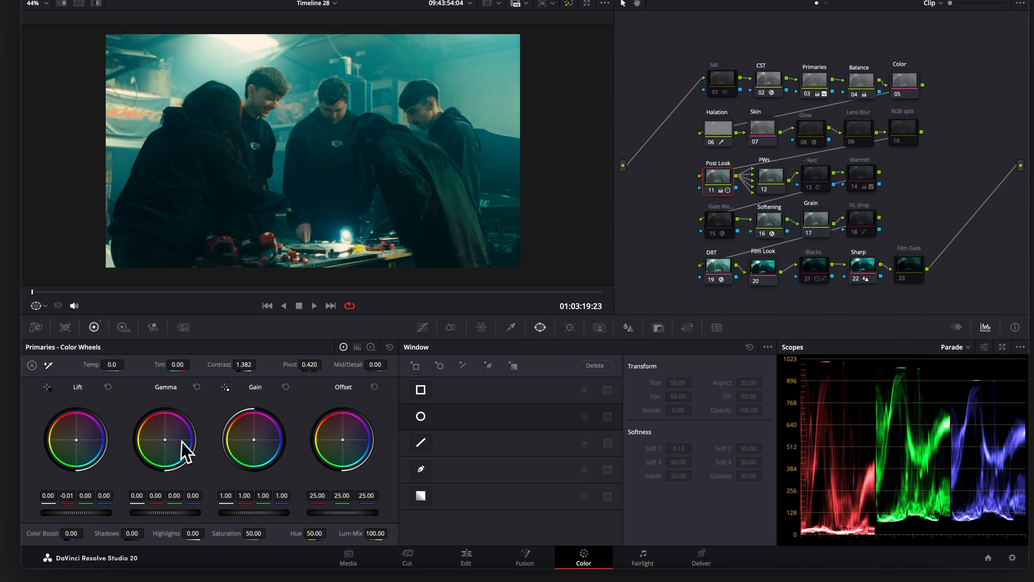
{"action": "left_click_drag", "start_coordinate": [165, 439], "coordinate": [164, 439]}
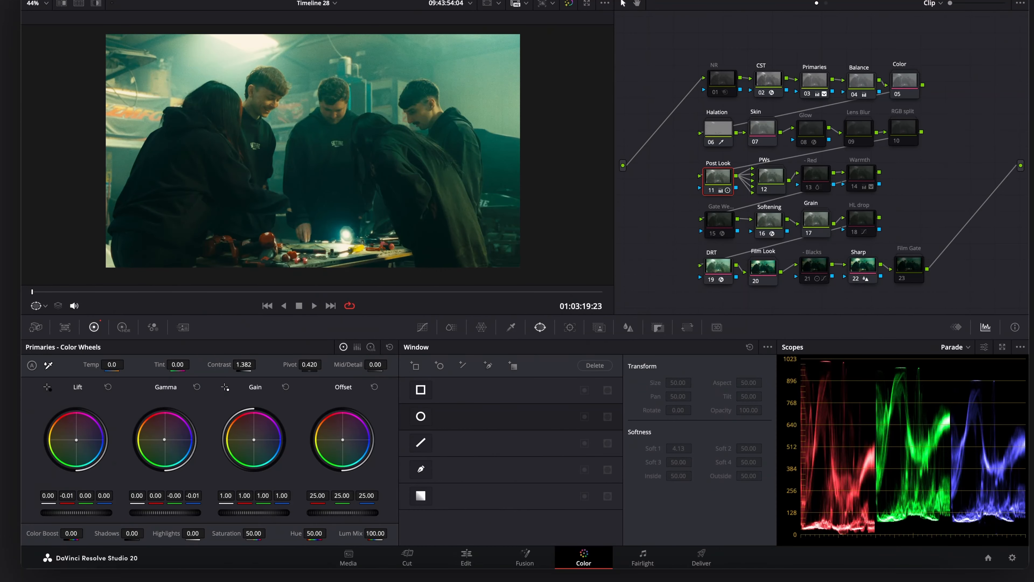
- Compare the workshop clip full screen with the whole grade on and off, and play it back
{"action": "key", "text": "ctrl+f"}
{"action": "key", "text": "shift+d"}
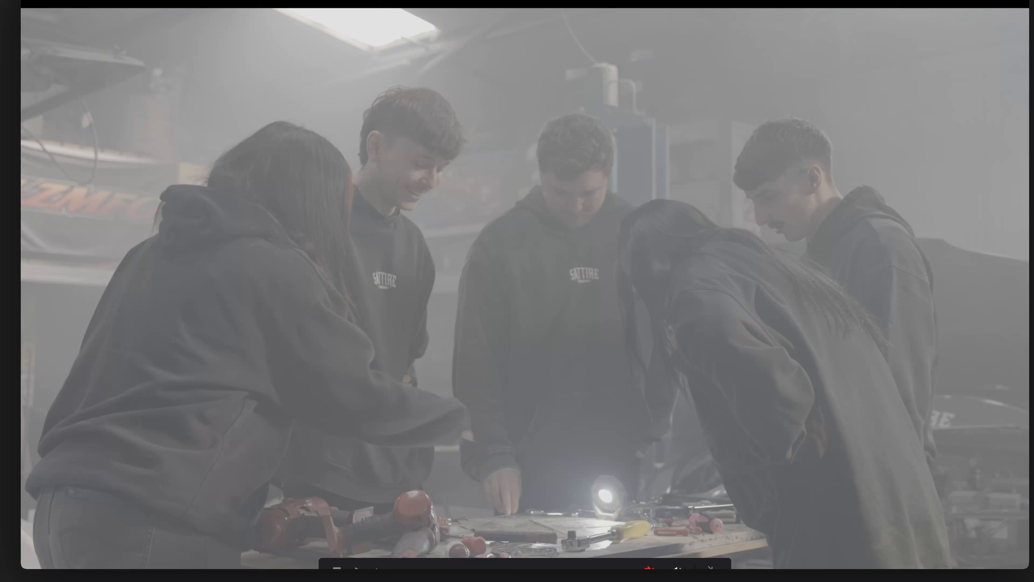
{"action": "key", "text": "shift+d"}
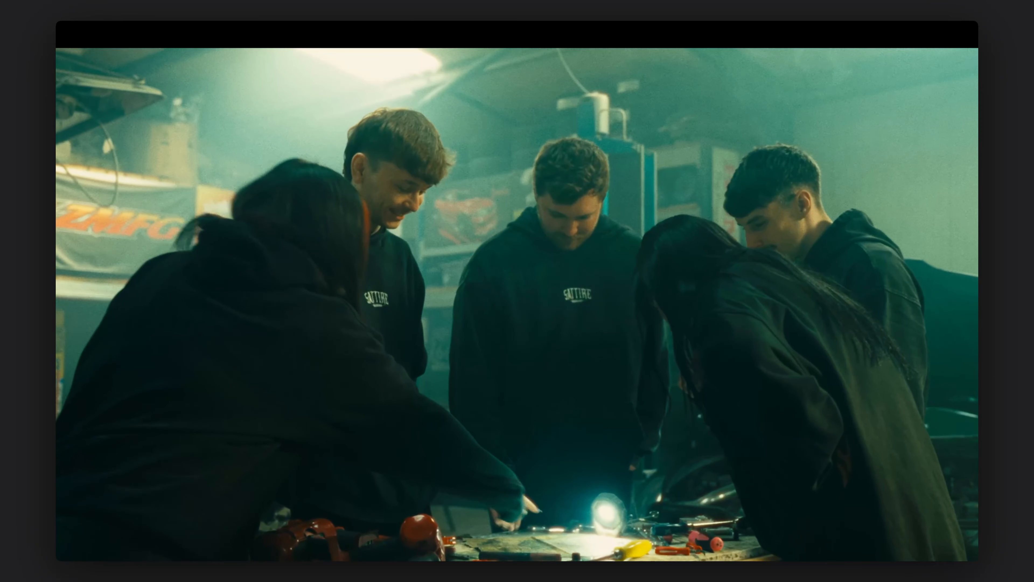
{"action": "key", "text": "Escape"}
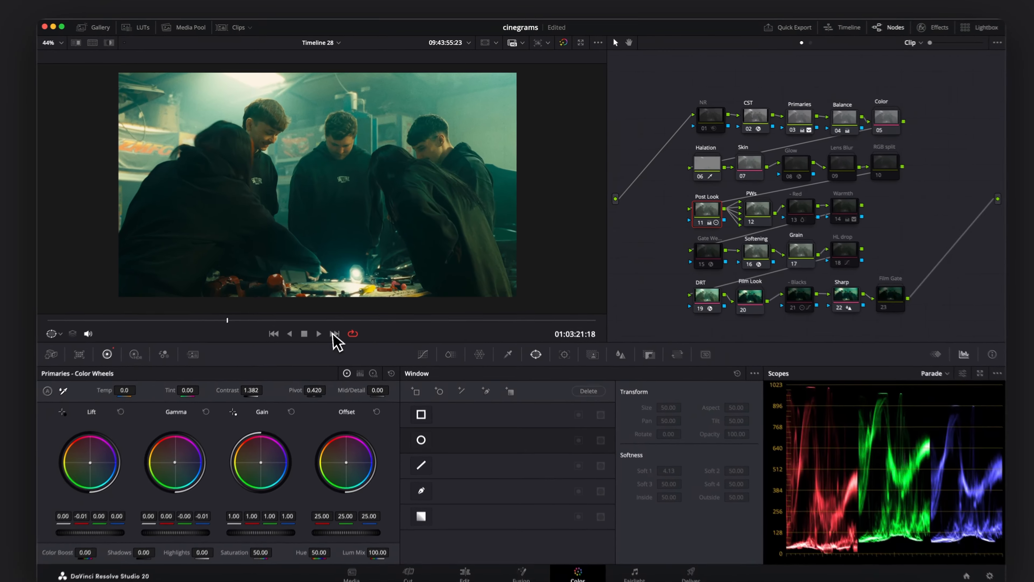
- Apply The cinegrams powergrade's node graph to the orange sports car clip and hide the gallery
{"action": "left_click", "coordinate": [339, 319]}
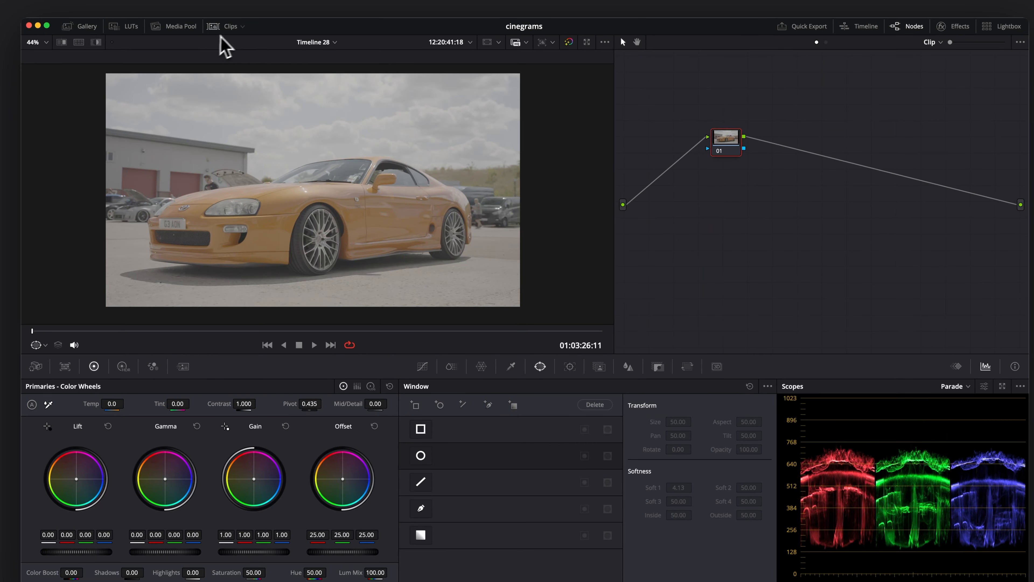
{"action": "left_click", "coordinate": [226, 28]}
{"action": "left_click", "coordinate": [227, 29]}
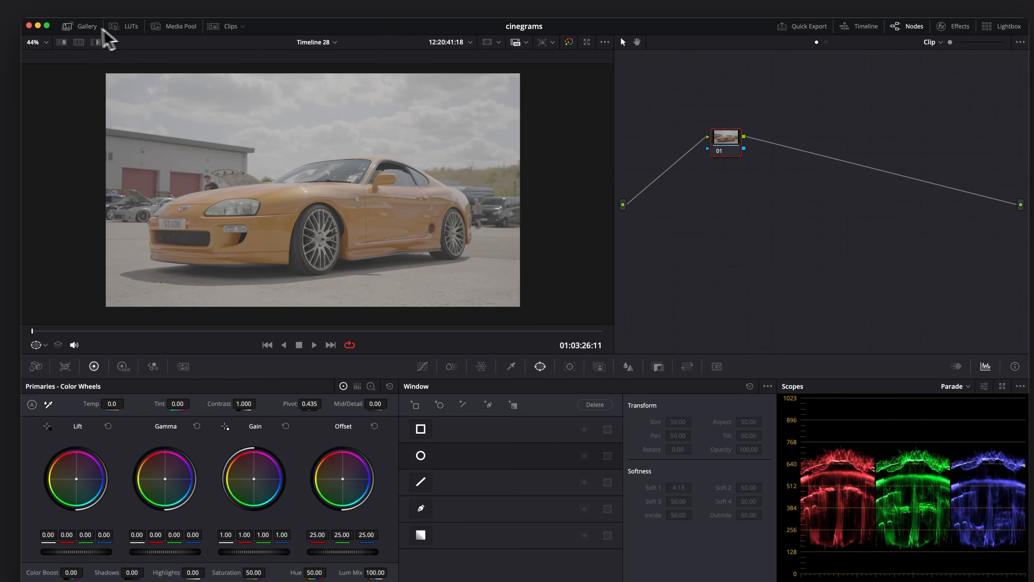
{"action": "left_click", "coordinate": [86, 27]}
{"action": "right_click", "coordinate": [178, 181]}
{"action": "left_click", "coordinate": [211, 218]}
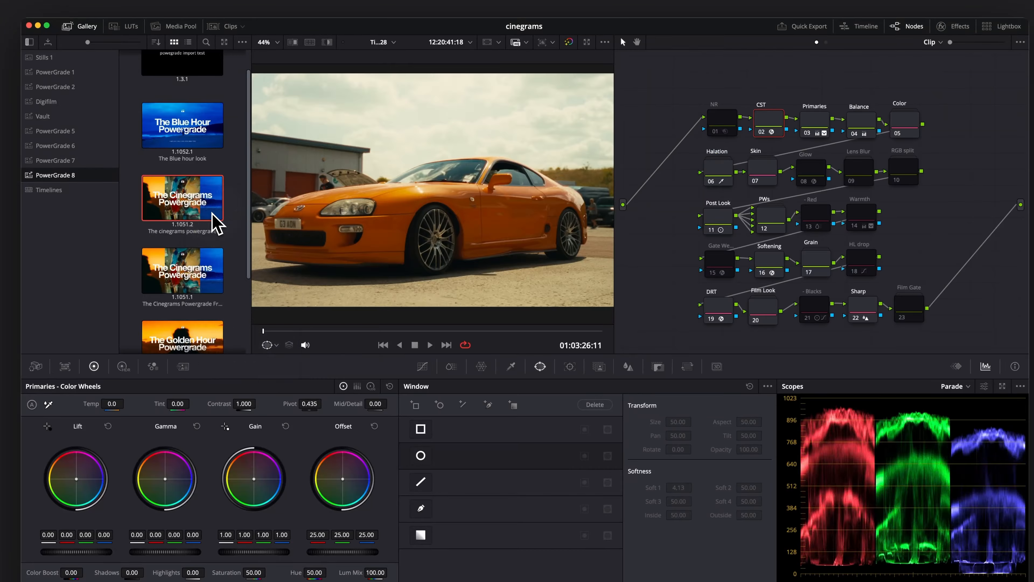
{"action": "left_click", "coordinate": [77, 28]}
- Brighten the car clip by raising the Primaries node's offset to 29.50
{"action": "left_click", "coordinate": [814, 121]}
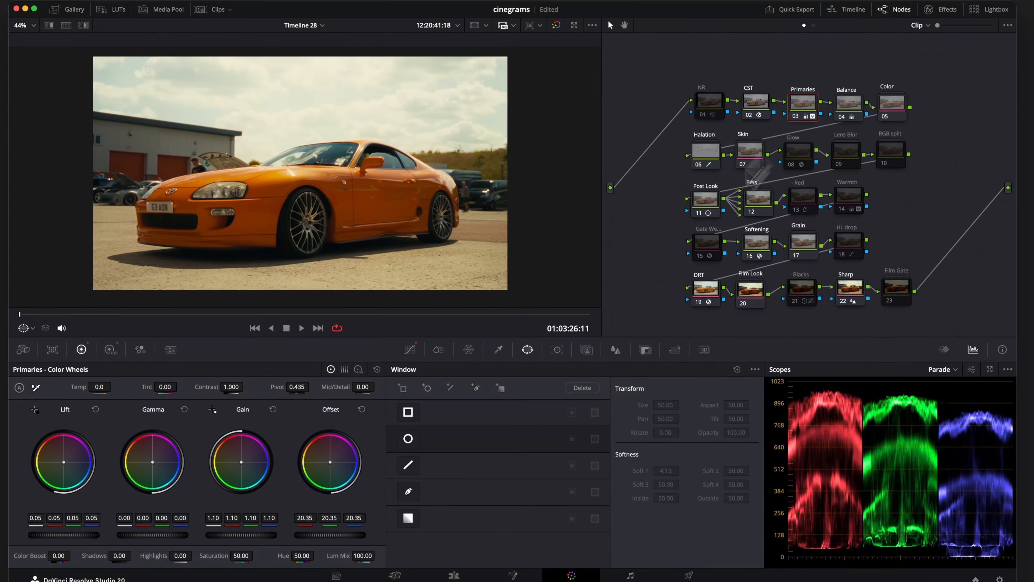
{"action": "left_click_drag", "start_coordinate": [339, 551], "coordinate": [351, 552]}
{"action": "left_click_drag", "start_coordinate": [345, 516], "coordinate": [366, 517]}
{"action": "scroll", "coordinate": [336, 201], "scroll_direction": "up", "scroll_amount": 1}
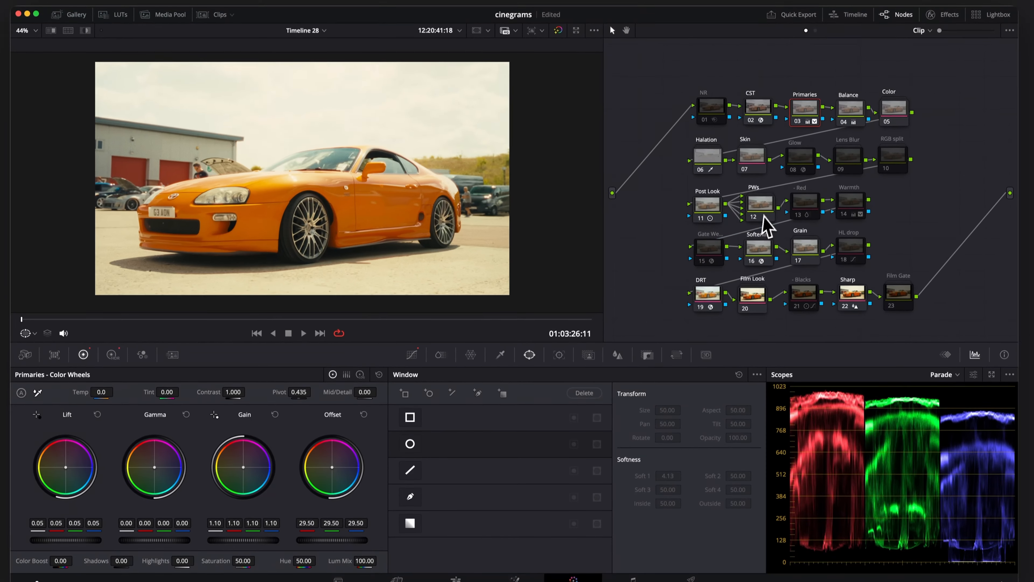
{"action": "right_click", "coordinate": [765, 185]}
{"action": "left_click", "coordinate": [765, 184]}
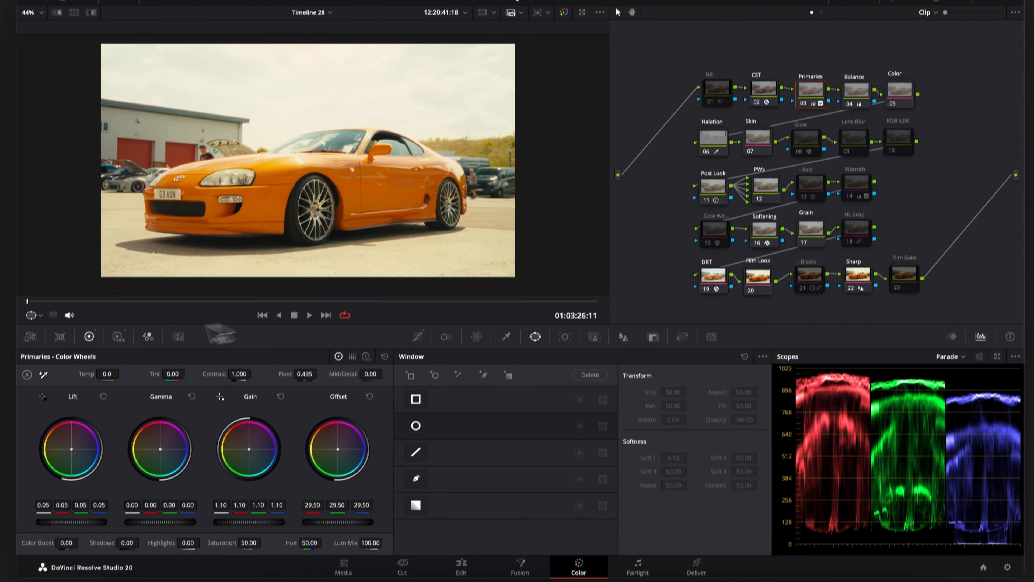
- Darken the car clip's sky with HDR highlight exposure at -0.77 and the PW4 gradient at gain 0.82, rotation 0.98 and softness 9.58
{"action": "left_click", "coordinate": [112, 360]}
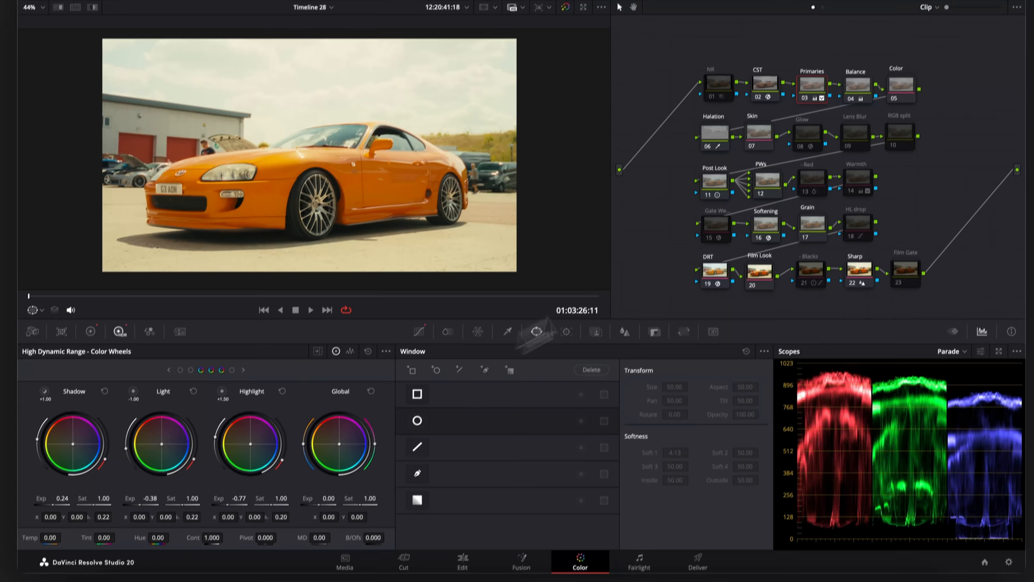
{"action": "right_click", "coordinate": [767, 175]}
{"action": "left_click", "coordinate": [786, 203]}
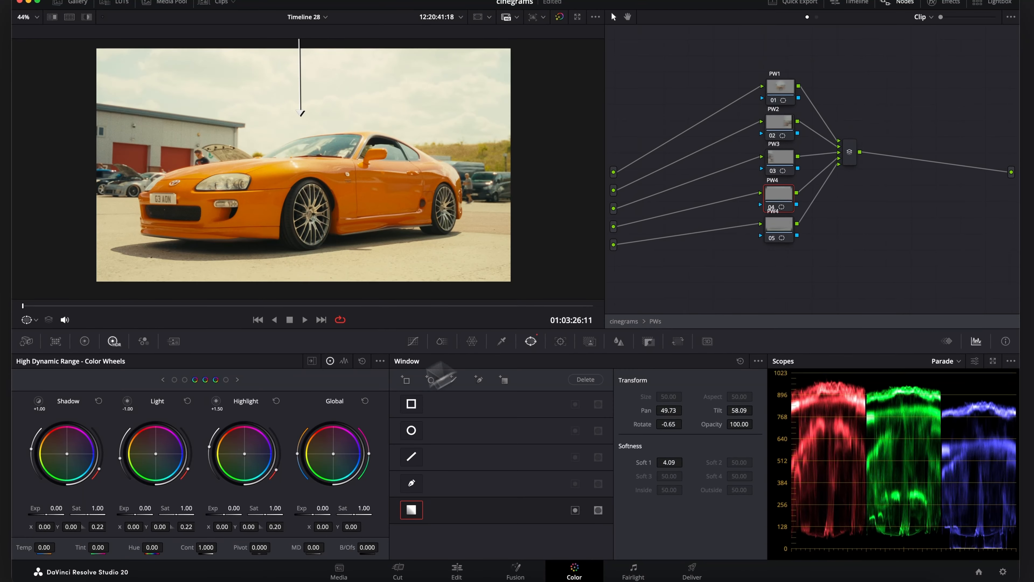
{"action": "left_click", "coordinate": [85, 341]}
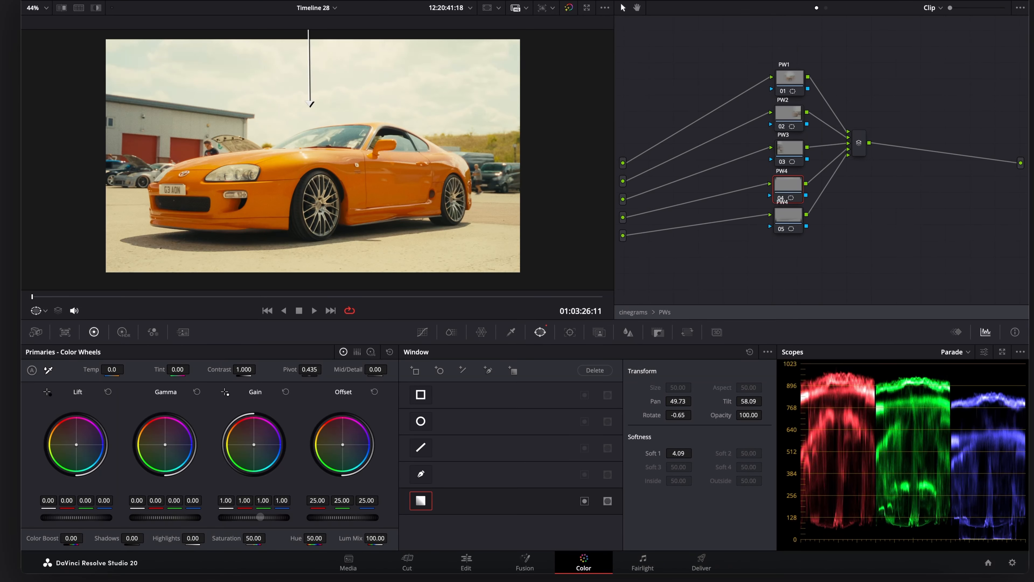
{"action": "left_click_drag", "start_coordinate": [261, 516], "coordinate": [246, 517]}
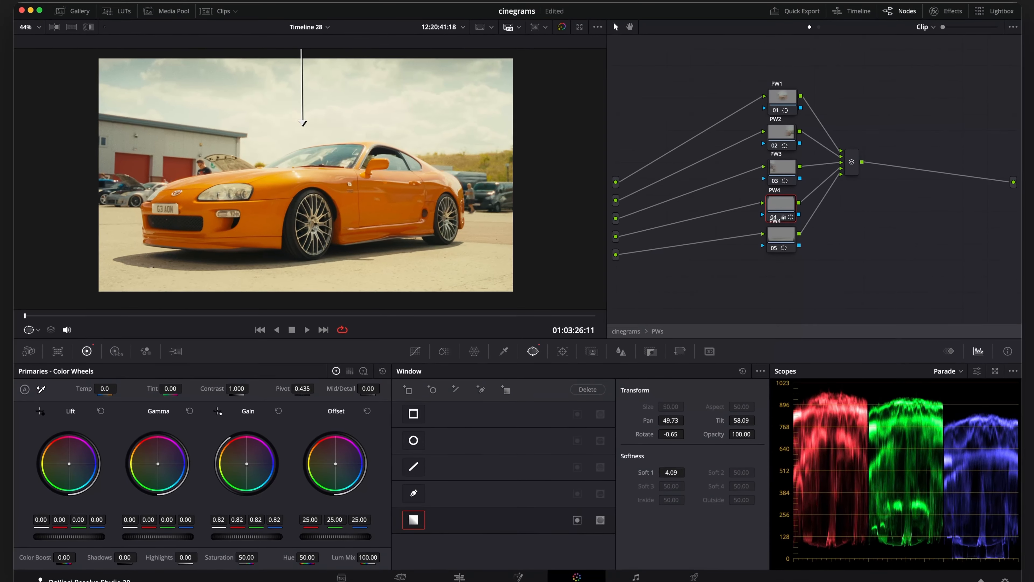
{"action": "left_click_drag", "start_coordinate": [310, 104], "coordinate": [296, 241]}
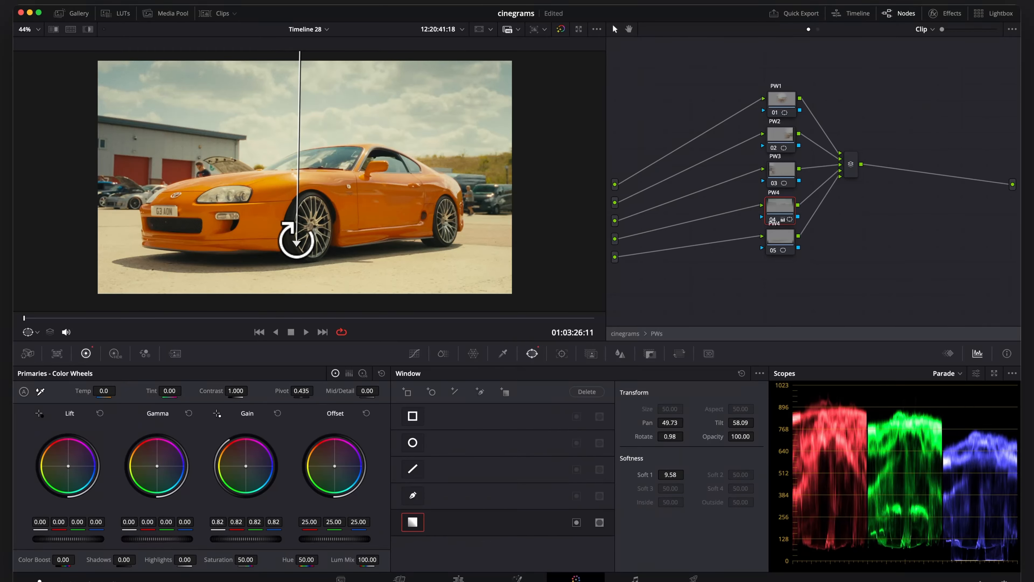
- Compare the orange car clip full screen with the PW4 gradient node switched on and off
{"action": "key", "text": "super+f"}
{"action": "key", "text": "super+f"}
{"action": "key", "text": "super+f"}
{"action": "key", "text": "super+d"}
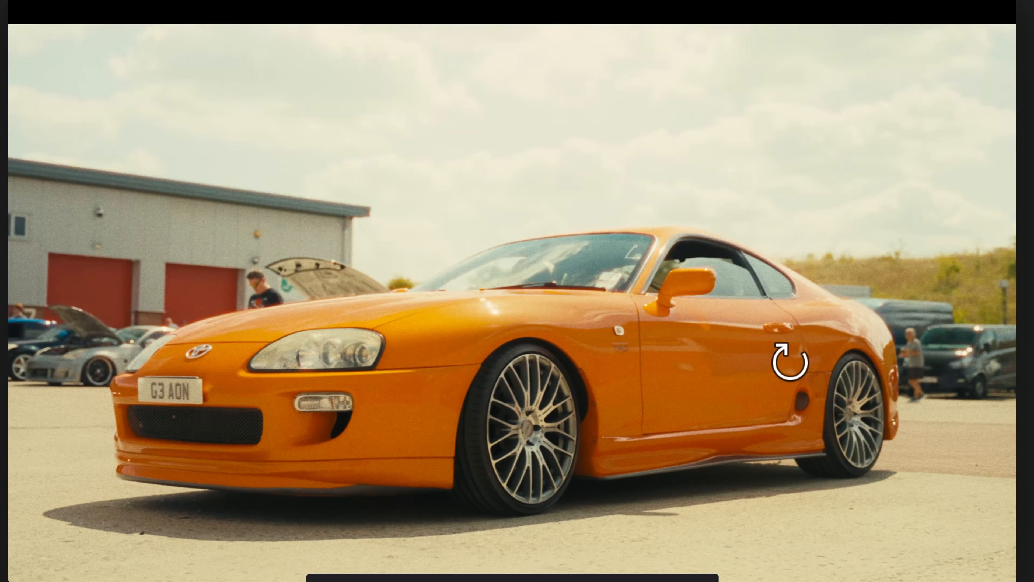
{"action": "key", "text": "super+d"}
{"action": "key", "text": "super+f"}
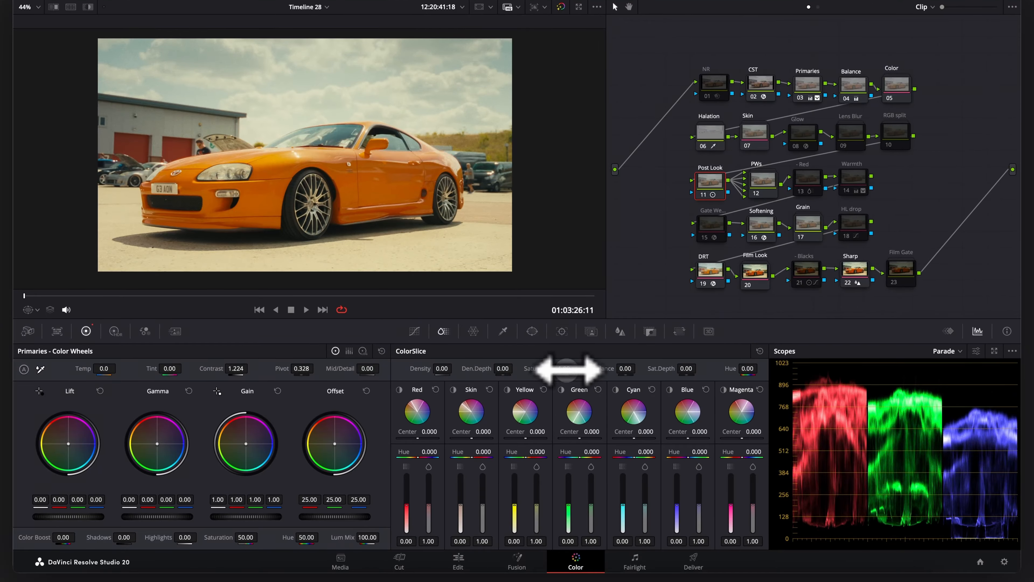
- Raise the ColorSlice saturation of the orange car clip's Post Look node to 1.28
{"action": "left_click_drag", "start_coordinate": [567, 369], "coordinate": [576, 367]}
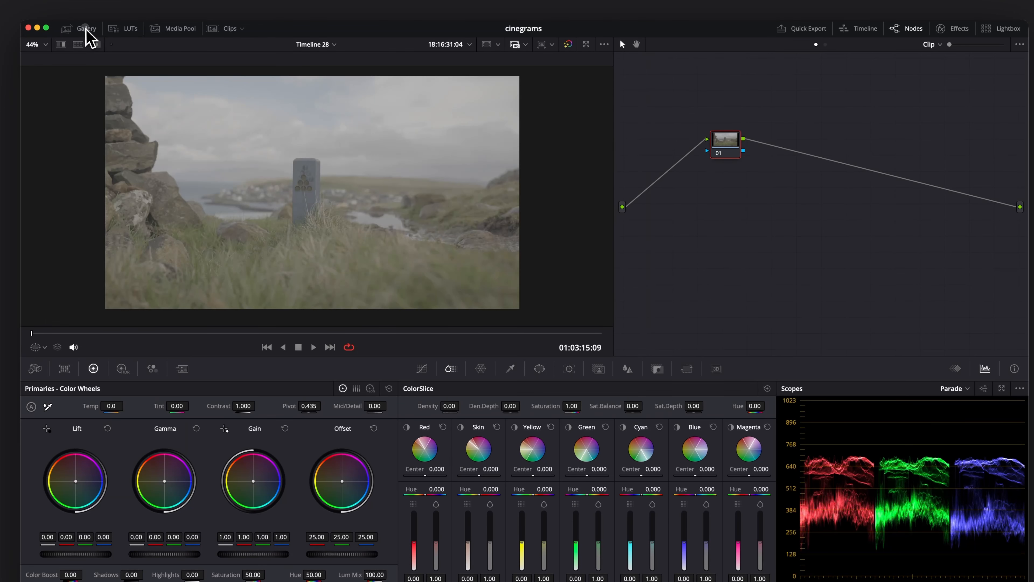
- Apply The cinegrams powergrade to the coastal clip with the blue post and hide the gallery
{"action": "left_click", "coordinate": [84, 29]}
{"action": "right_click", "coordinate": [179, 204]}
{"action": "left_click", "coordinate": [204, 220]}
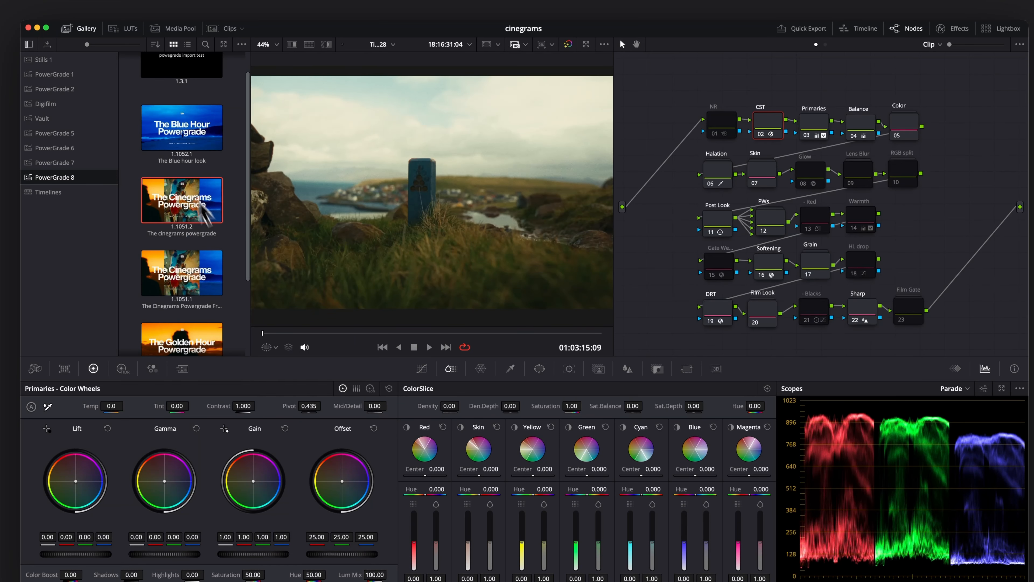
{"action": "left_click", "coordinate": [84, 29]}
- Set the coastal clip's Primaries node to offset 29.60 and HDR highlight exposure -0.69, and check the image full screen
{"action": "left_click", "coordinate": [809, 116]}
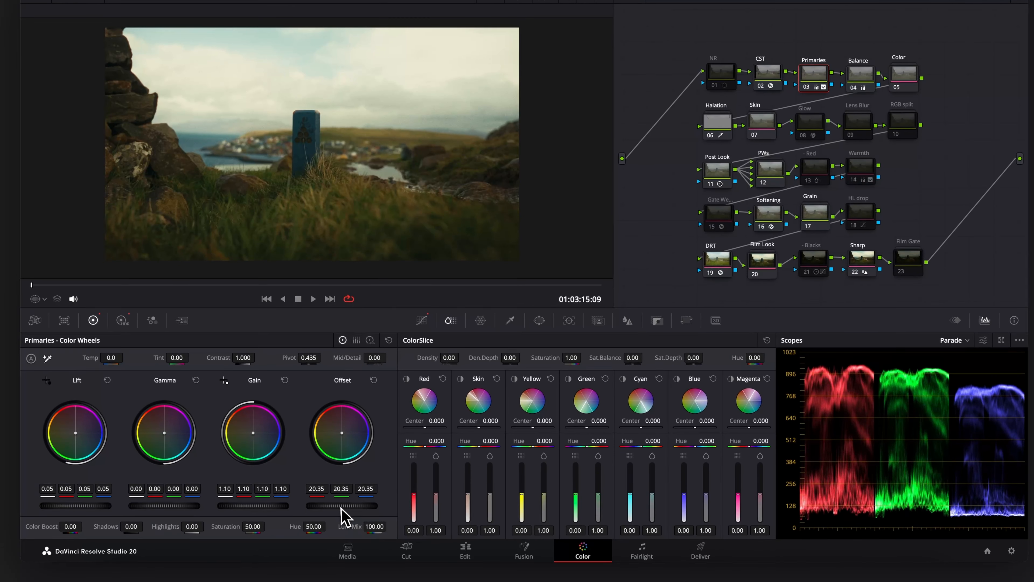
{"action": "left_click_drag", "start_coordinate": [342, 504], "coordinate": [379, 504]}
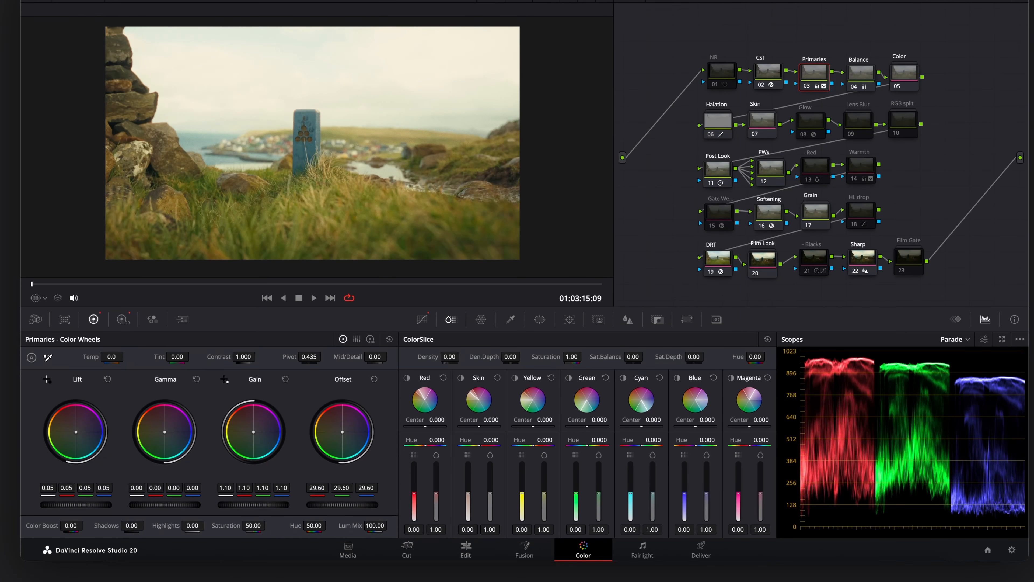
{"action": "left_click", "coordinate": [122, 319]}
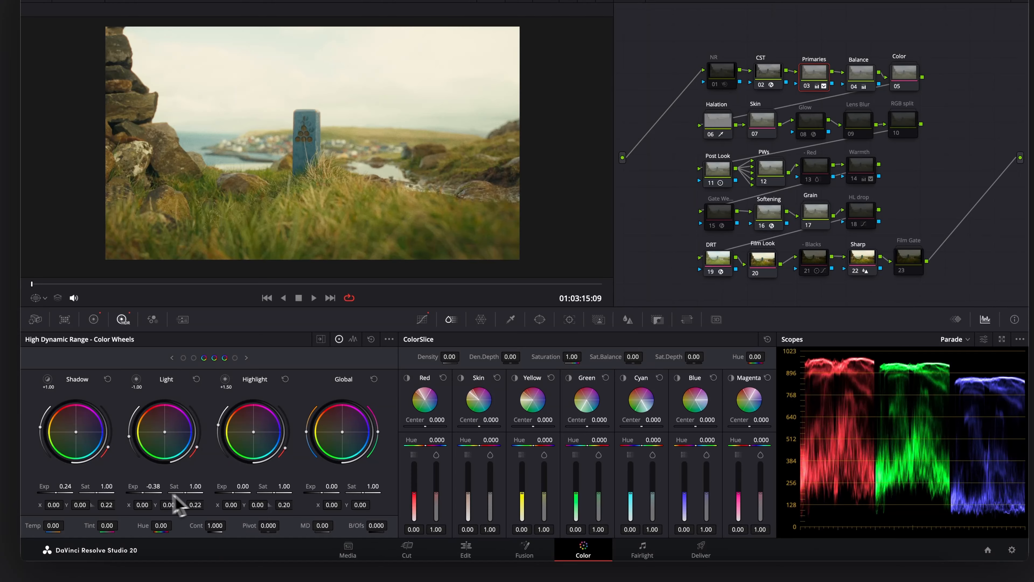
{"action": "left_click_drag", "start_coordinate": [242, 486], "coordinate": [243, 486]}
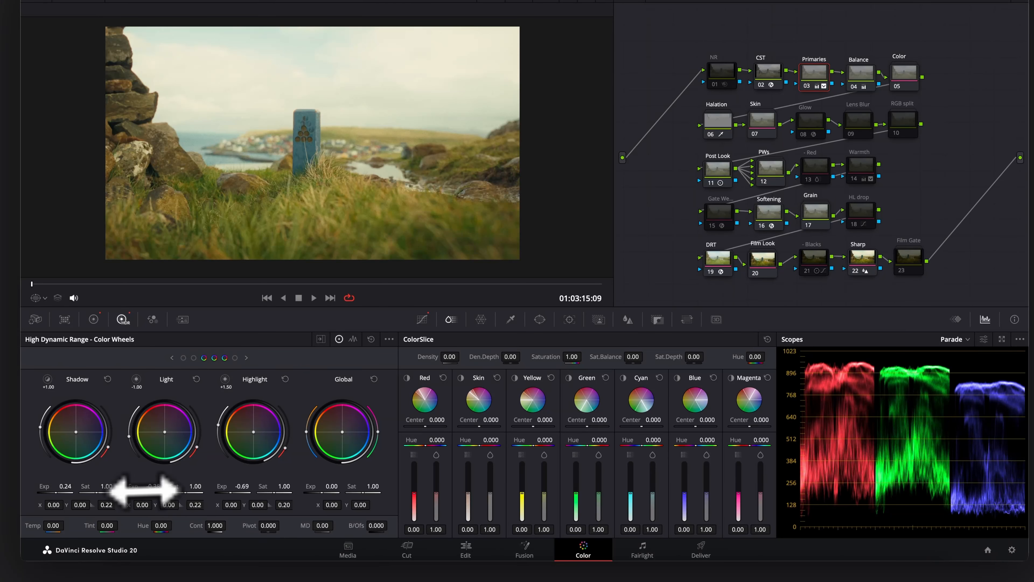
{"action": "key", "text": "ctrl+f"}
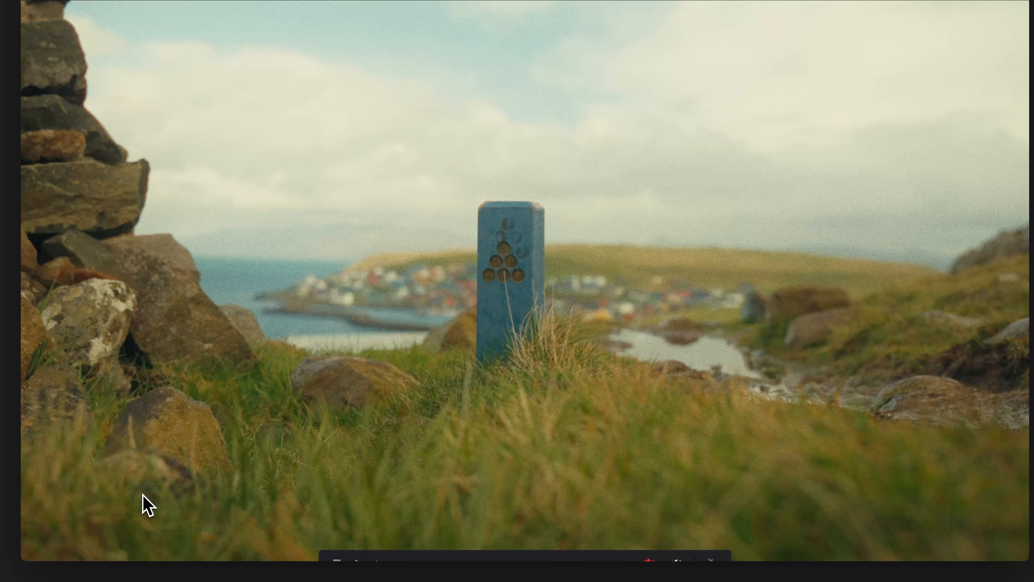
{"action": "key", "text": "ctrl+f"}
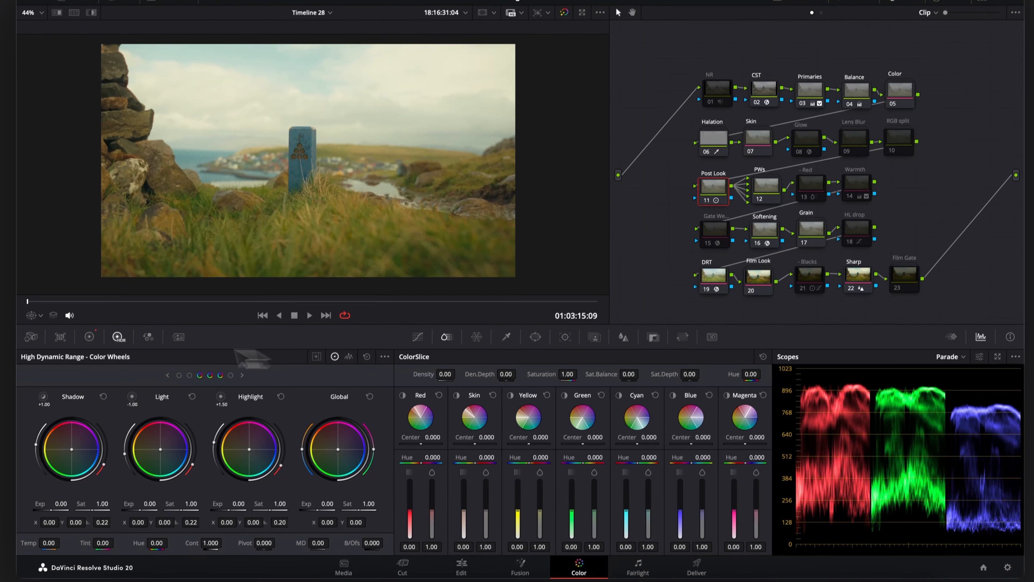
- Set the coastal clip's Post Look node to contrast 1.348 and pivot 0.364, and enable the Film Gate node
{"action": "left_click", "coordinate": [92, 329]}
{"action": "left_click_drag", "start_coordinate": [257, 363], "coordinate": [320, 365]}
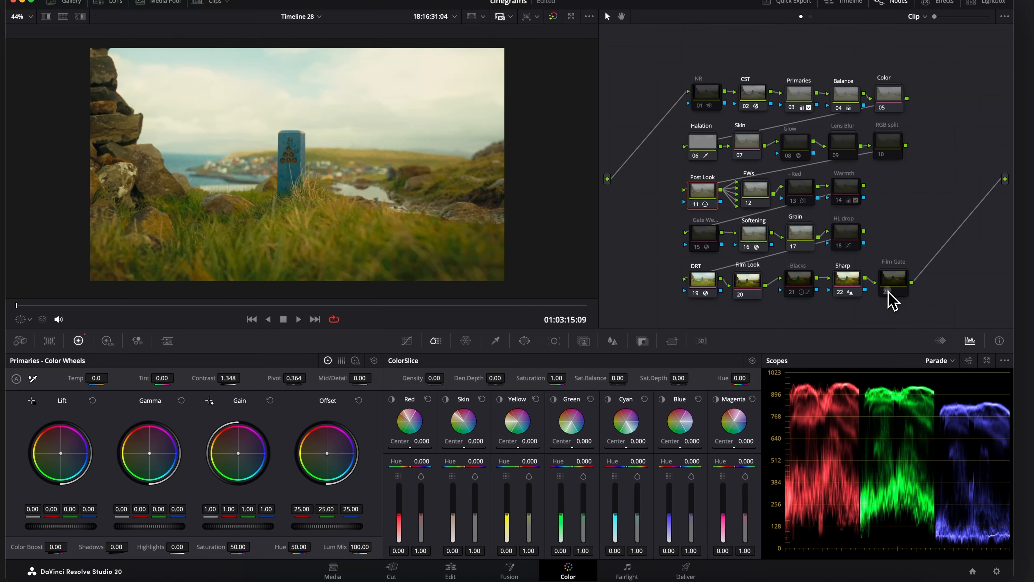
{"action": "left_click", "coordinate": [887, 291]}
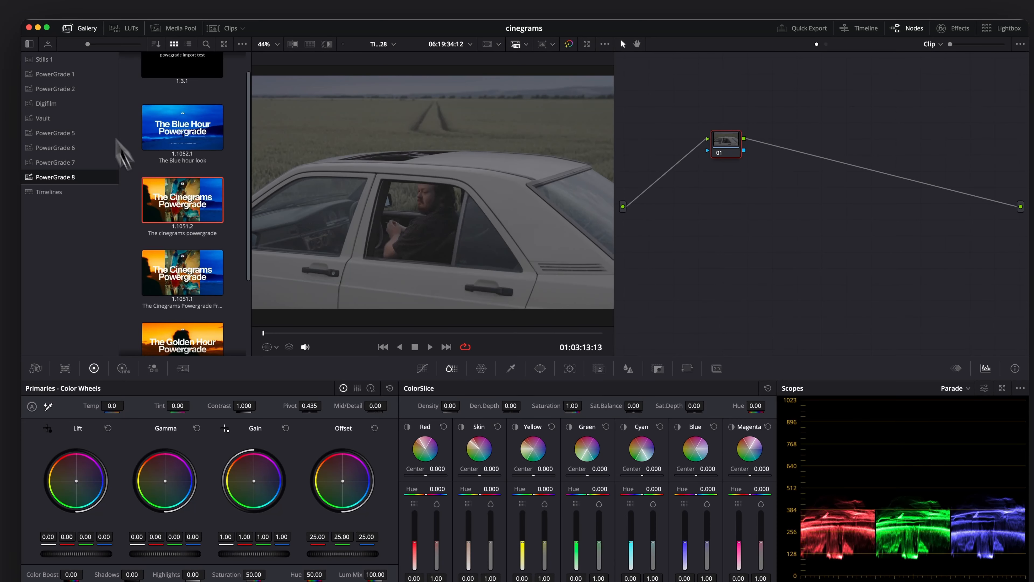
- Apply The cinegrams powergrade to the clip of the white car in the field and hide the gallery
{"action": "right_click", "coordinate": [178, 203]}
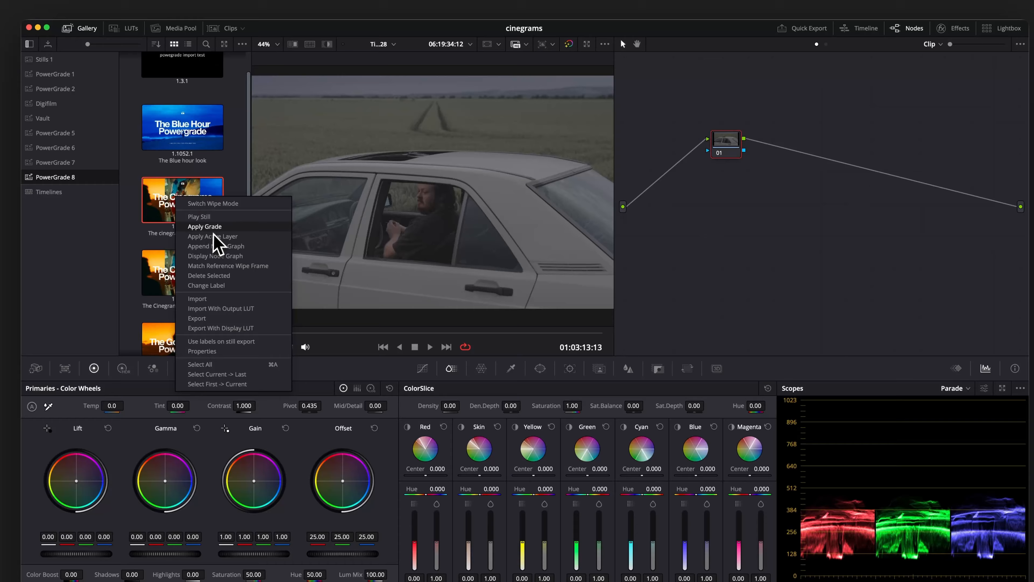
{"action": "left_click", "coordinate": [214, 228]}
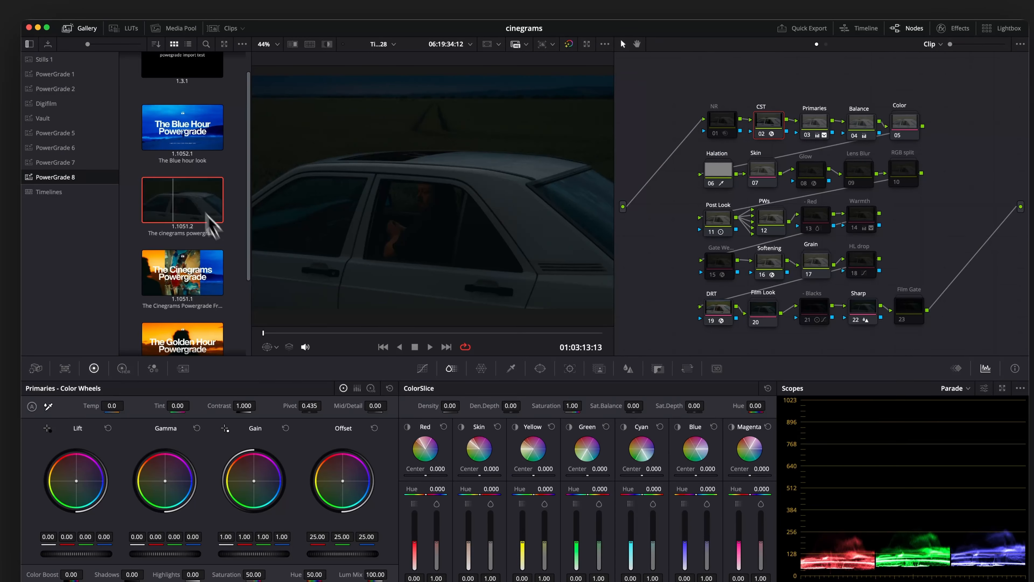
{"action": "left_click", "coordinate": [84, 29]}
- Set the white car clip's Primaries offset to 28.00 and cool its Post Look offset to red 23.25, green 25.19, blue 26.13
{"action": "left_click", "coordinate": [806, 110]}
{"action": "left_click_drag", "start_coordinate": [338, 542], "coordinate": [371, 516]}
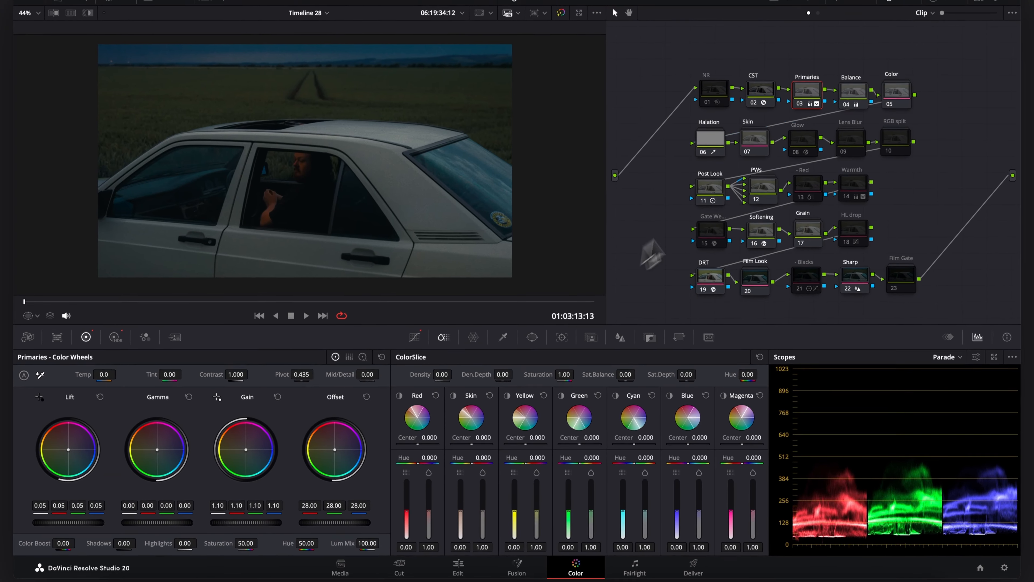
{"action": "left_click", "coordinate": [716, 185]}
{"action": "left_click_drag", "start_coordinate": [325, 446], "coordinate": [338, 441]}
{"action": "key", "text": "ctrl+f"}
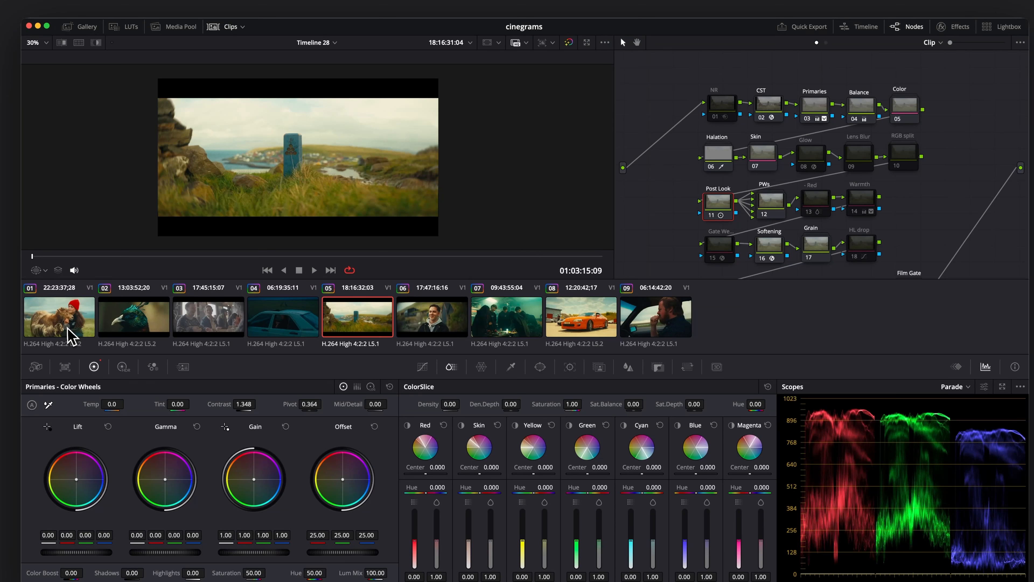
- Review the graded clips on the timeline one after another, from the sheep shot to the driver shot
{"action": "left_click", "coordinate": [69, 336]}
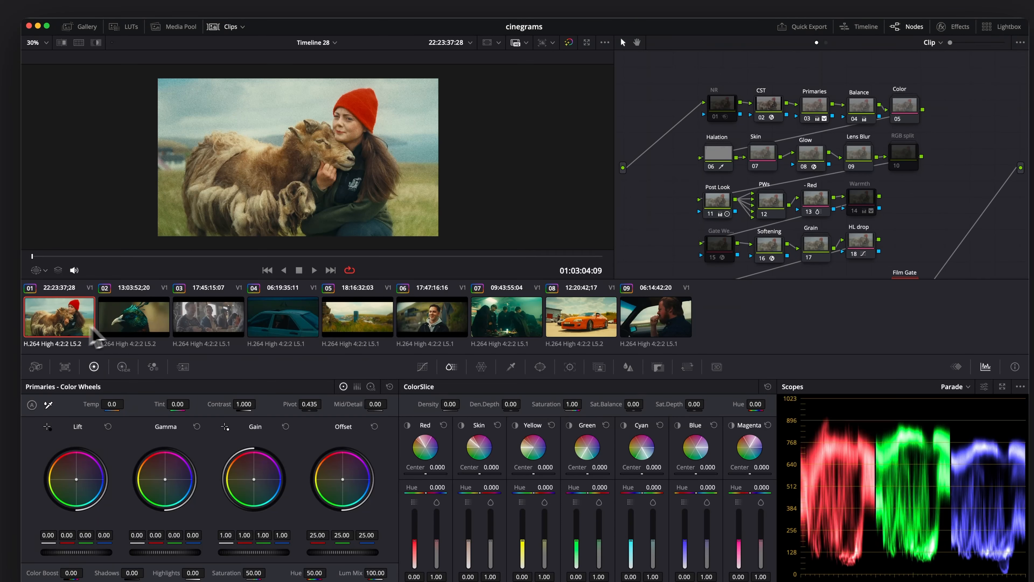
{"action": "left_click", "coordinate": [133, 332]}
{"action": "left_click", "coordinate": [292, 332]}
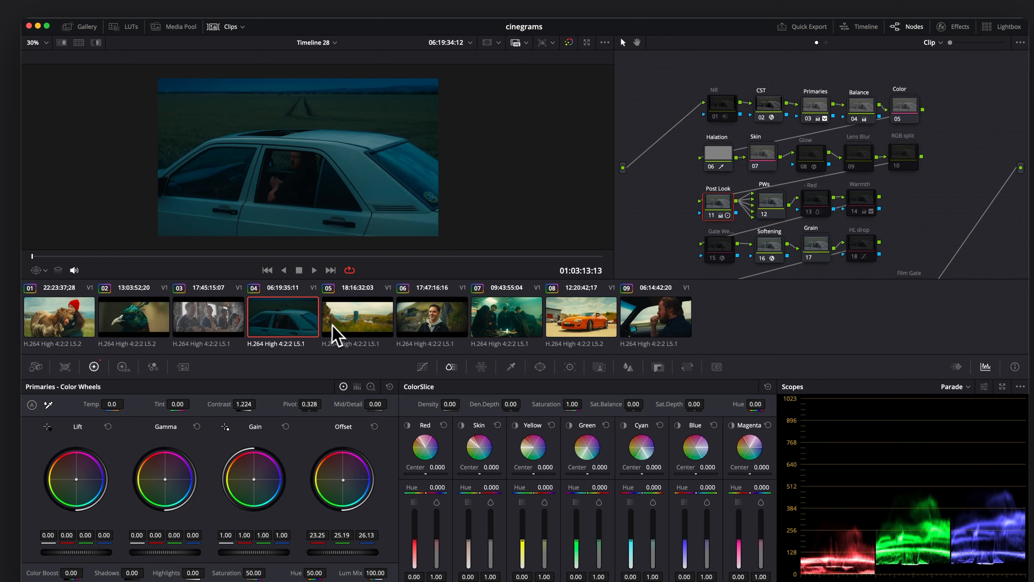
{"action": "left_click", "coordinate": [342, 333]}
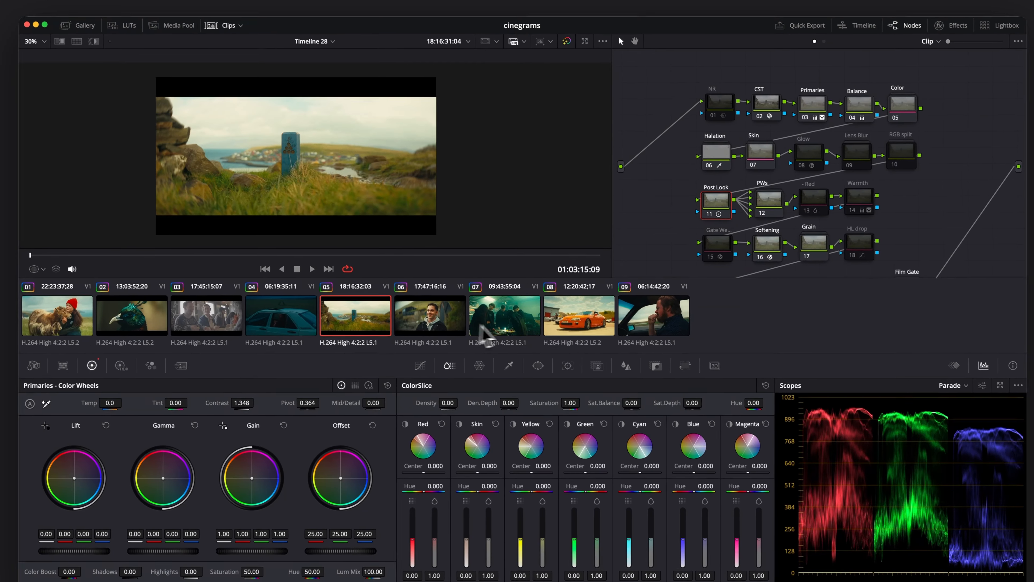
{"action": "left_click", "coordinate": [515, 328]}
{"action": "left_click", "coordinate": [410, 323]}
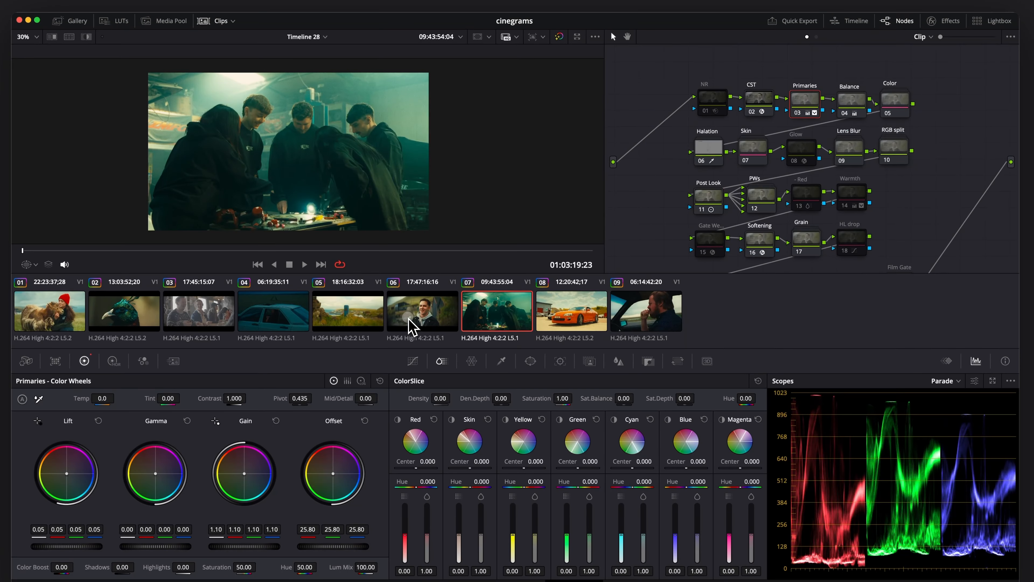
{"action": "left_click", "coordinate": [561, 328]}
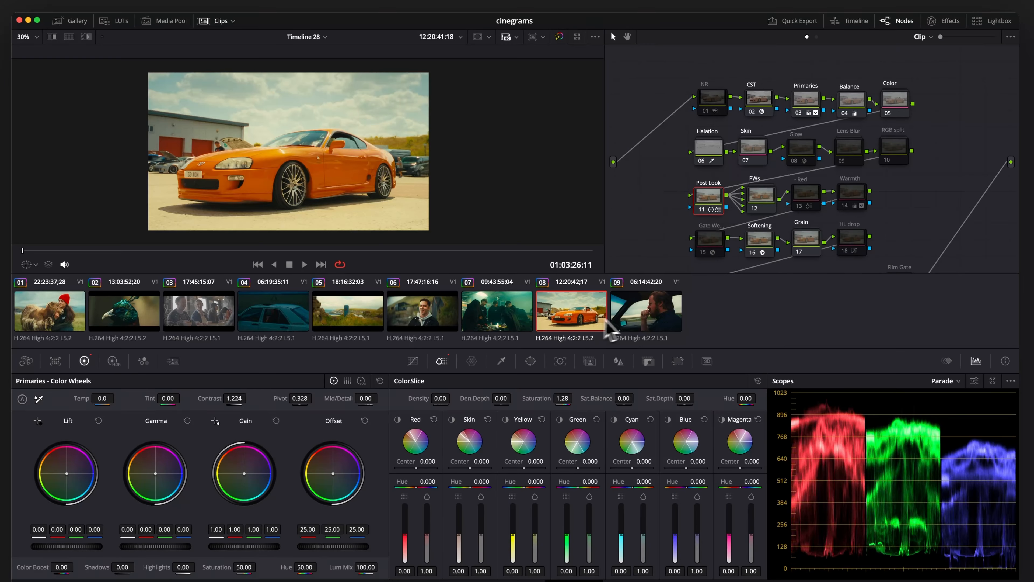
{"action": "left_click", "coordinate": [650, 326]}
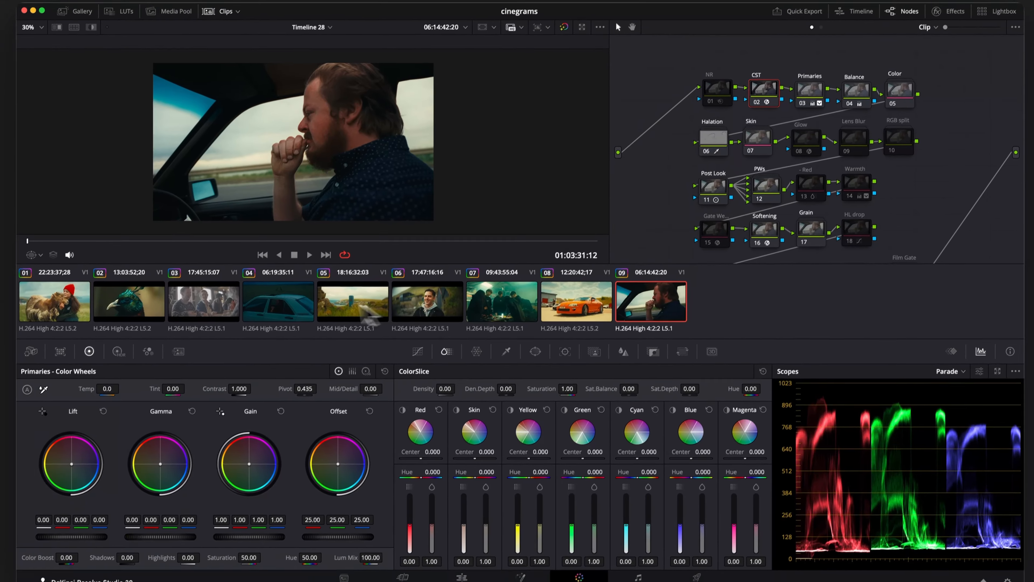